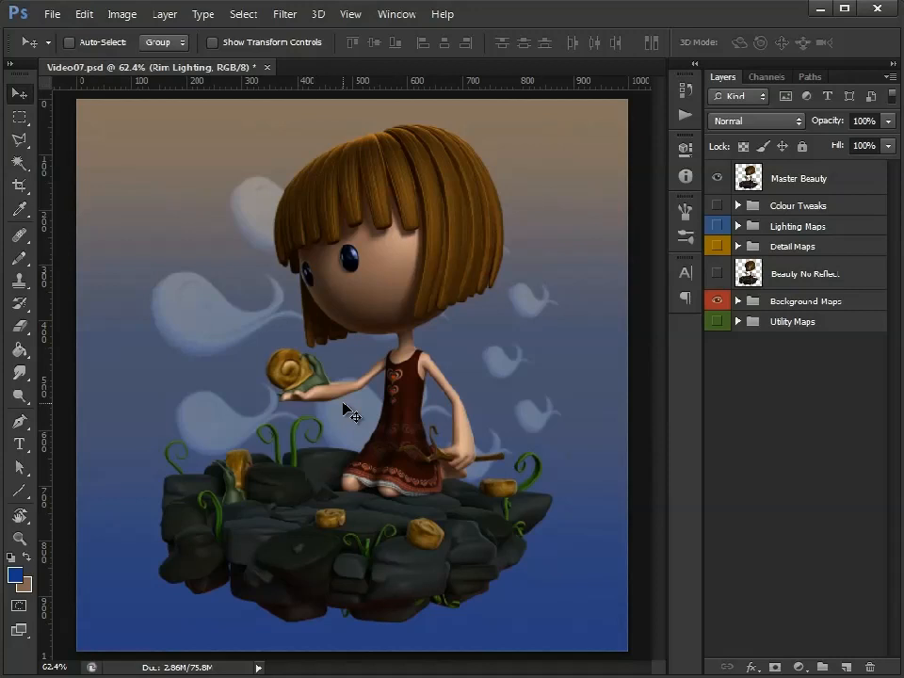
# Step: Compare the image with and without the Master Beauty layer, leaving that layer hidden
pyautogui.click(745, 179)
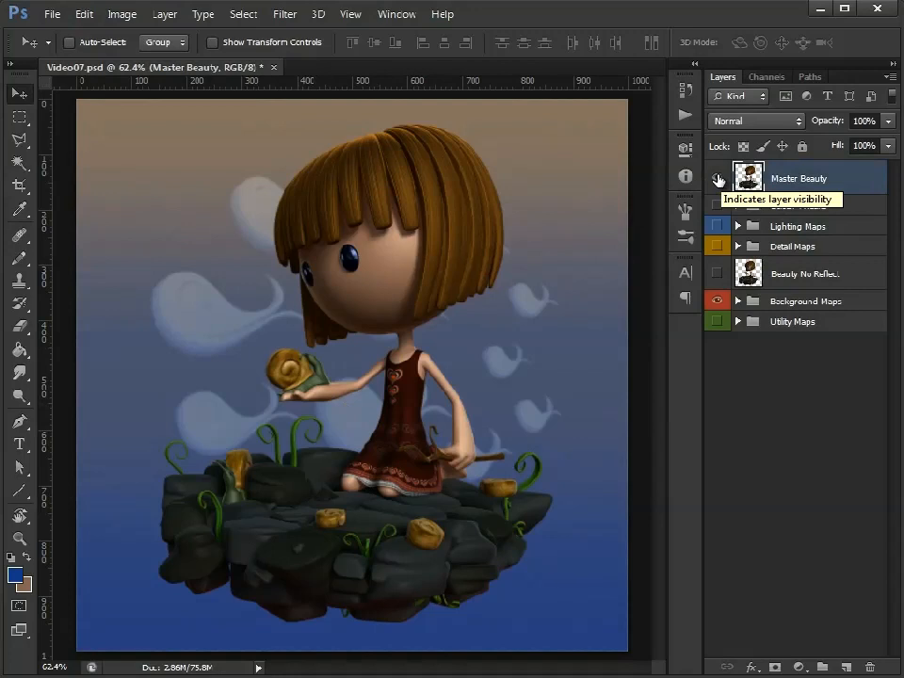
pyautogui.click(719, 179)
pyautogui.click(718, 179)
pyautogui.click(718, 179)
pyautogui.click(718, 179)
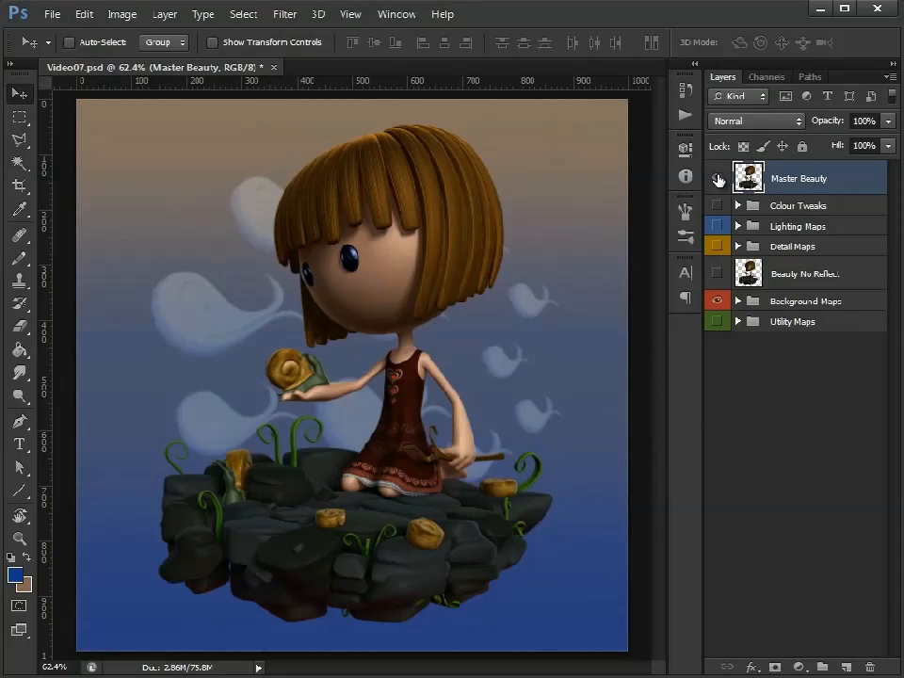
pyautogui.click(718, 179)
# Step: Check what the Clouds layer contributes to the Background Maps group, and show the Master Beauty layer again
pyautogui.click(737, 300)
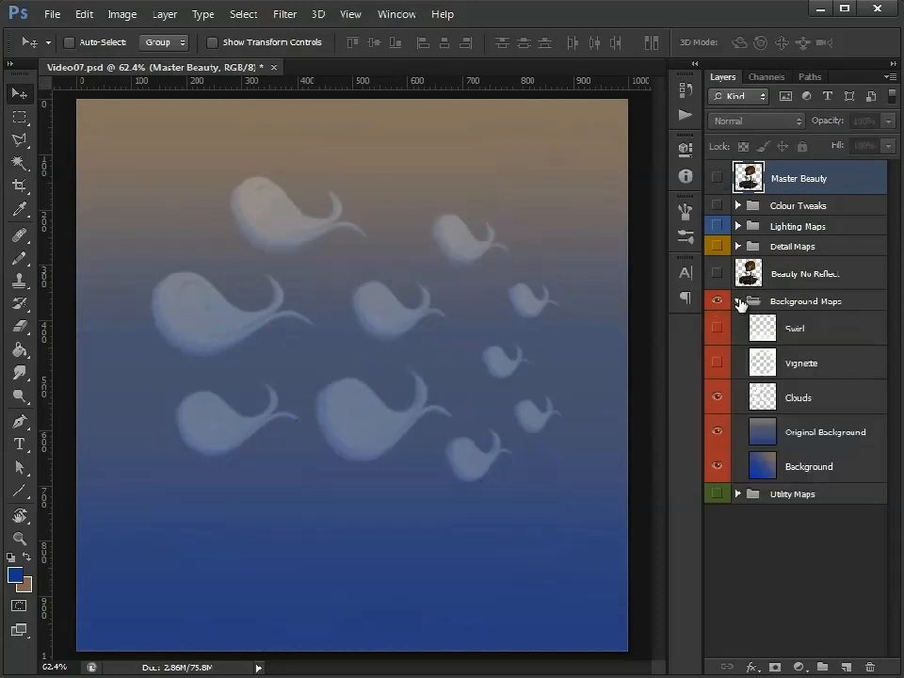
pyautogui.click(717, 397)
pyautogui.click(718, 397)
pyautogui.click(737, 301)
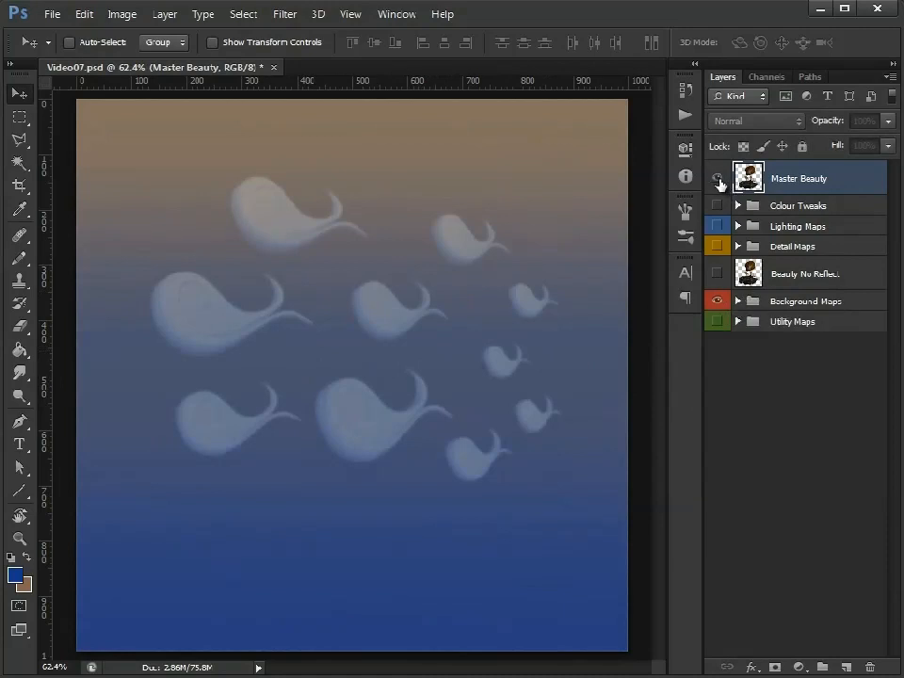
pyautogui.click(717, 176)
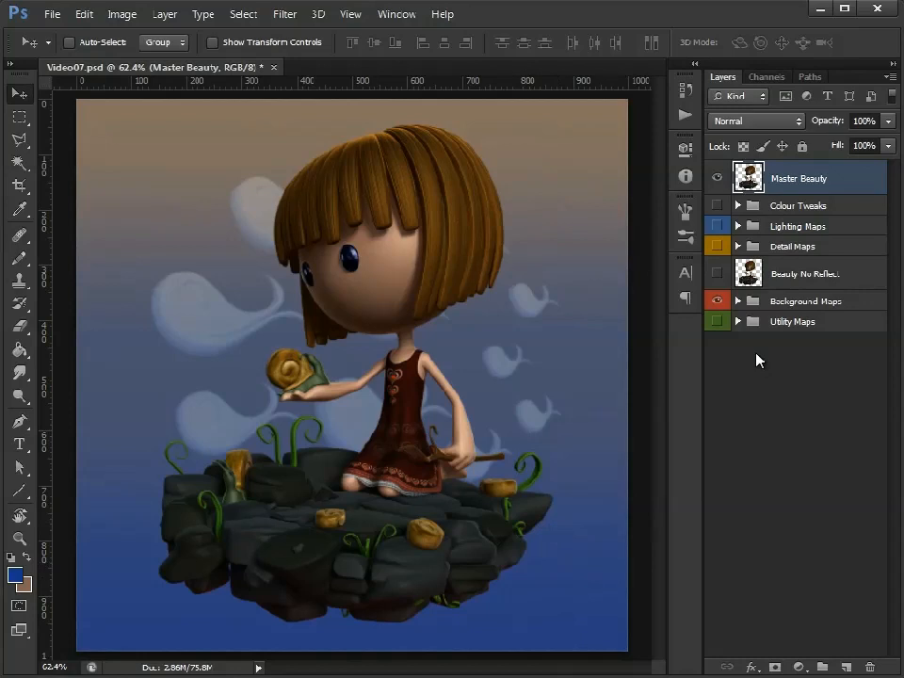
# Step: Hide the Master Beauty layer and Background Maps group to view the Opacity map in the Utility Maps group
pyautogui.click(718, 179)
pyautogui.click(718, 301)
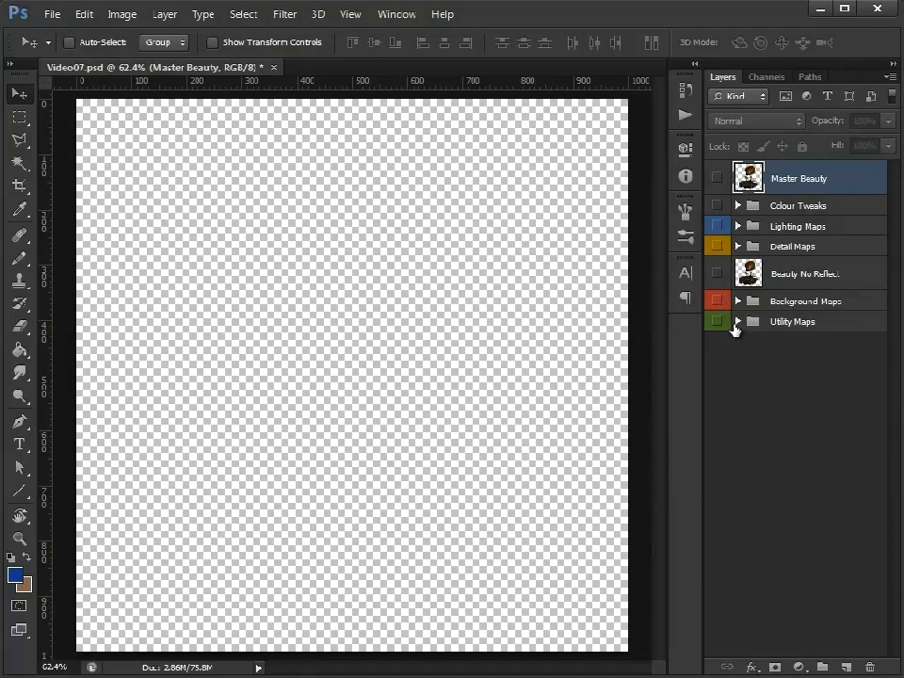
pyautogui.click(737, 322)
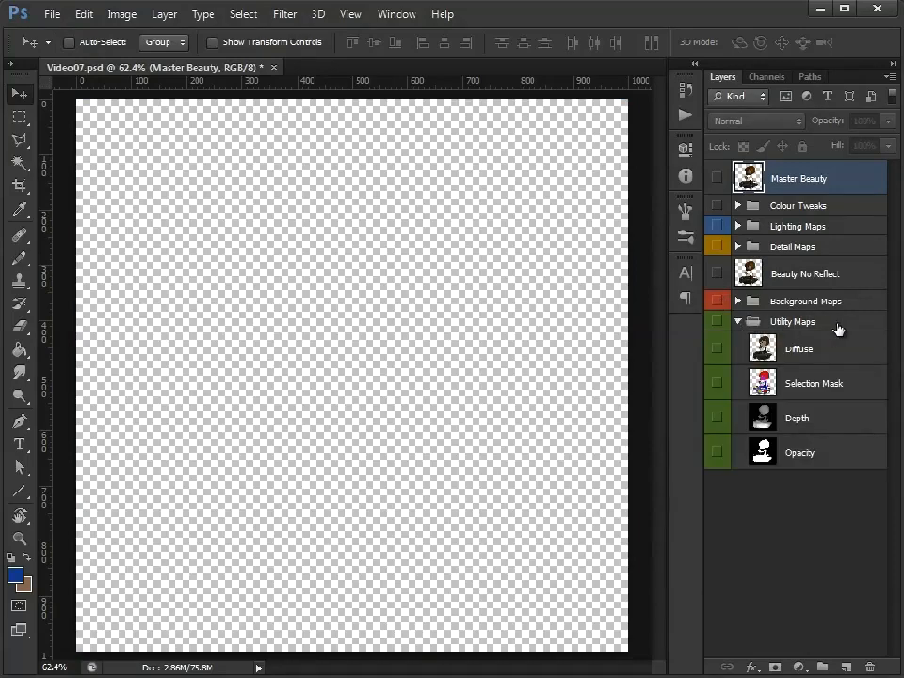
pyautogui.click(715, 323)
pyautogui.click(714, 456)
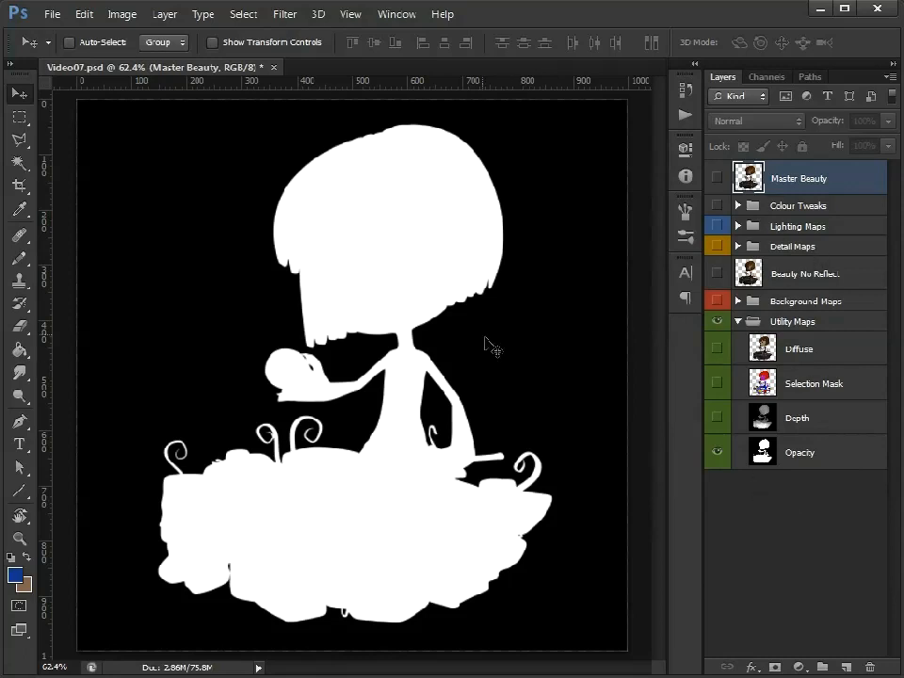
# Step: View the Depth map on its own in place of the Opacity map, and hide it again
pyautogui.click(719, 453)
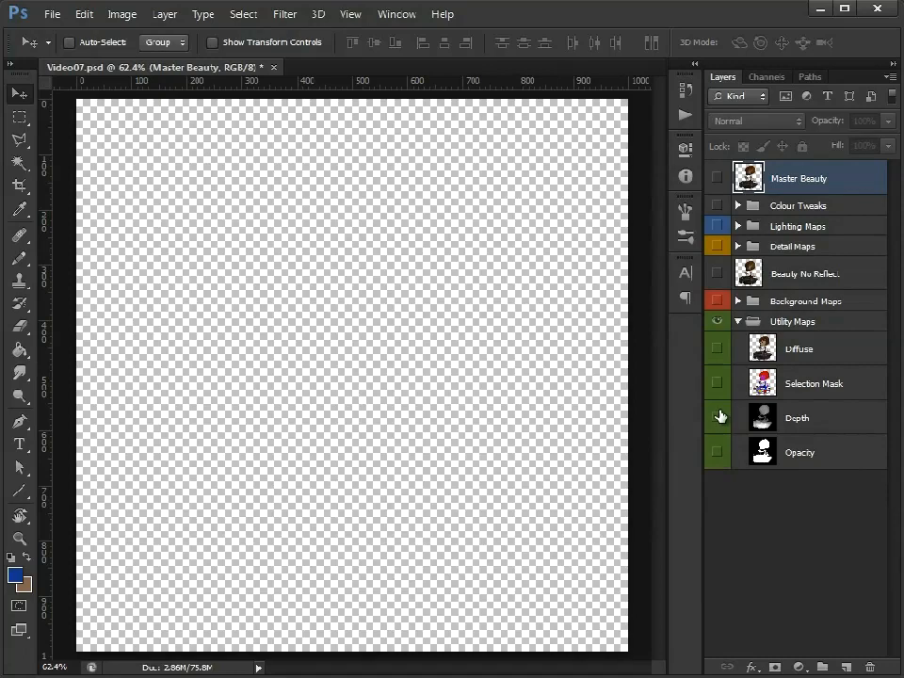
pyautogui.click(720, 417)
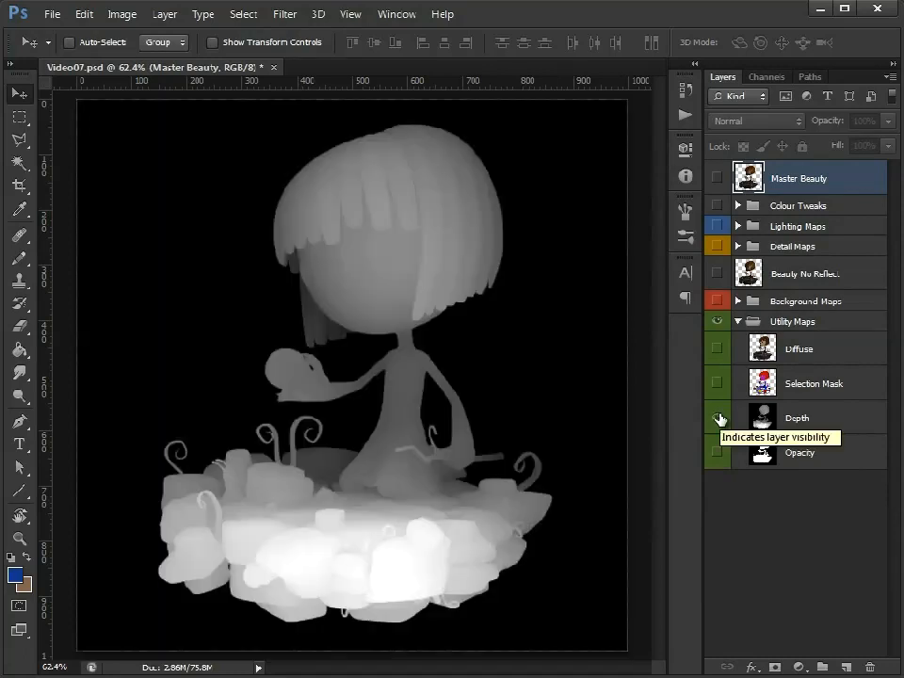
pyautogui.click(720, 417)
# Step: Show the Selection Mask layer and select all the girl's red hair areas on it with the Magic Wand
pyautogui.click(718, 383)
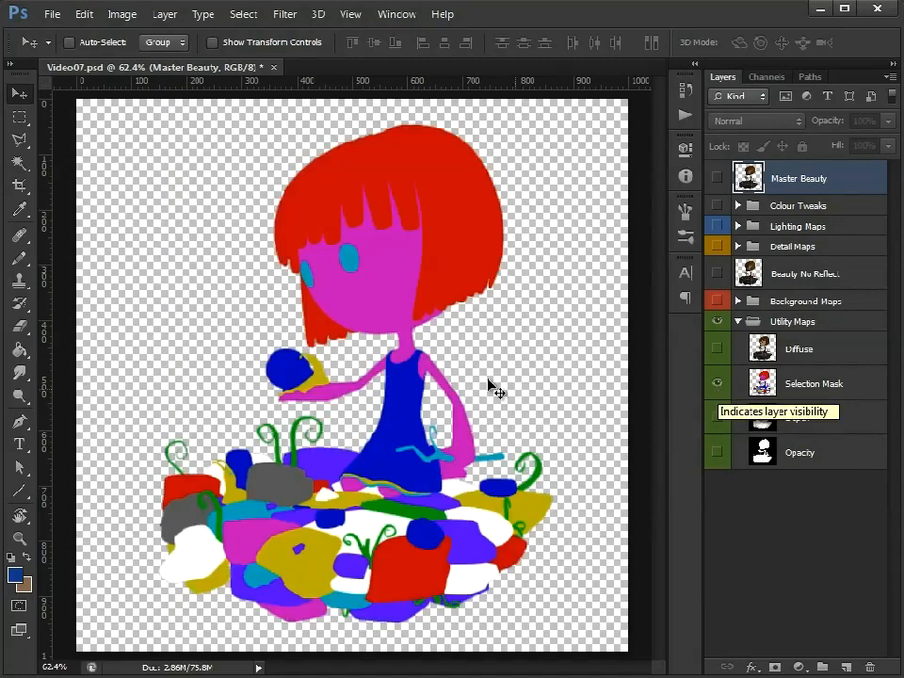
pyautogui.click(20, 164)
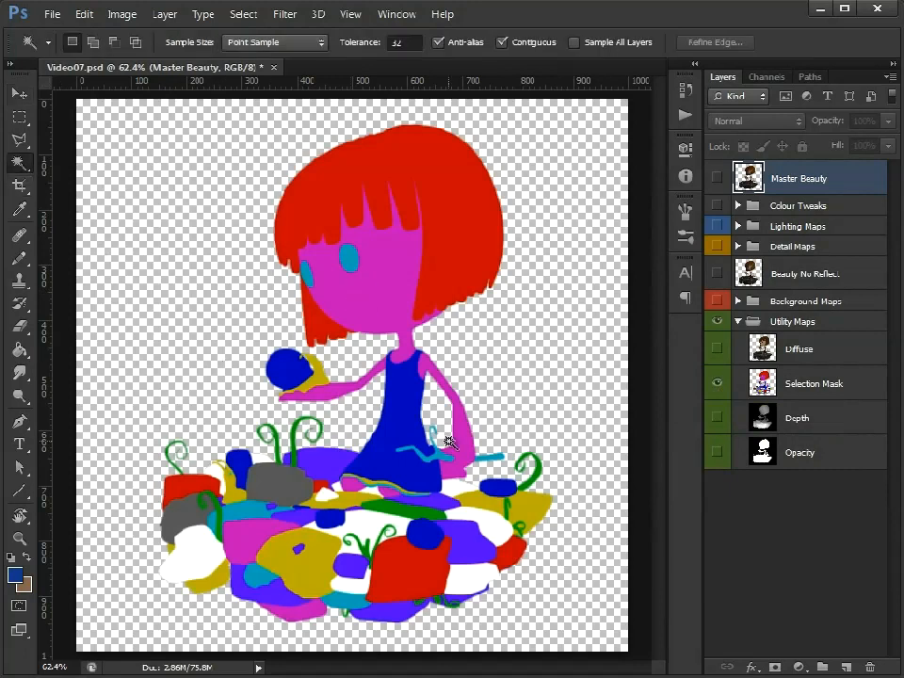
pyautogui.click(433, 235)
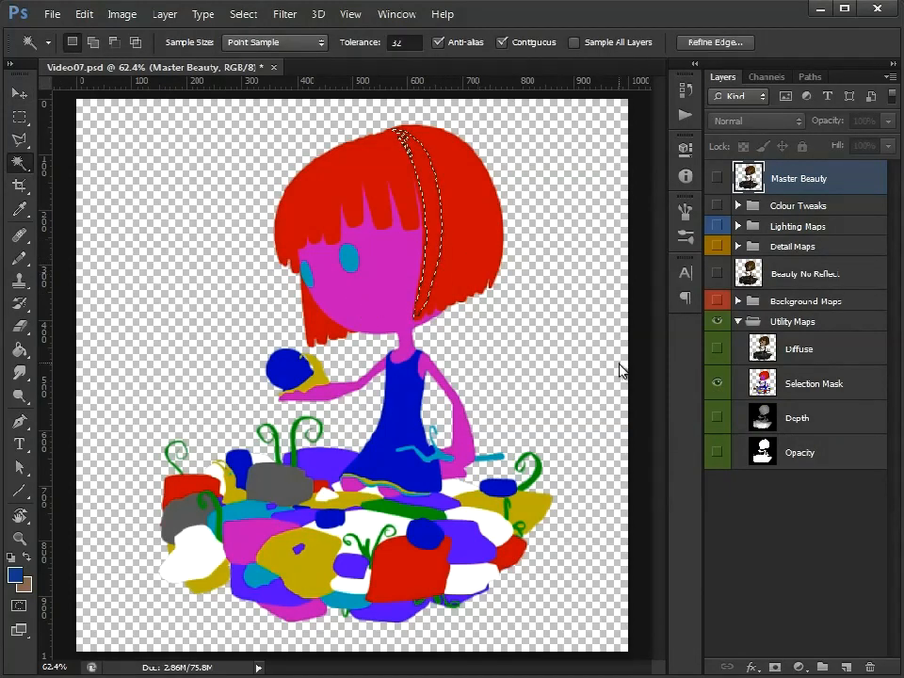
pyautogui.click(774, 388)
pyautogui.click(462, 199)
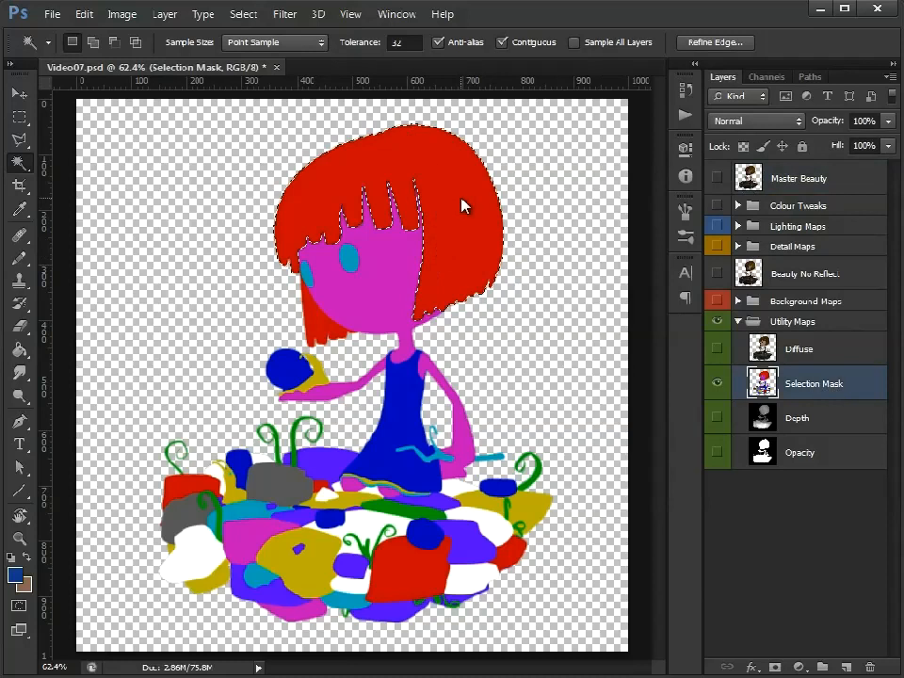
pyautogui.keyDown('shift'); pyautogui.click(317, 324); pyautogui.keyUp('shift')
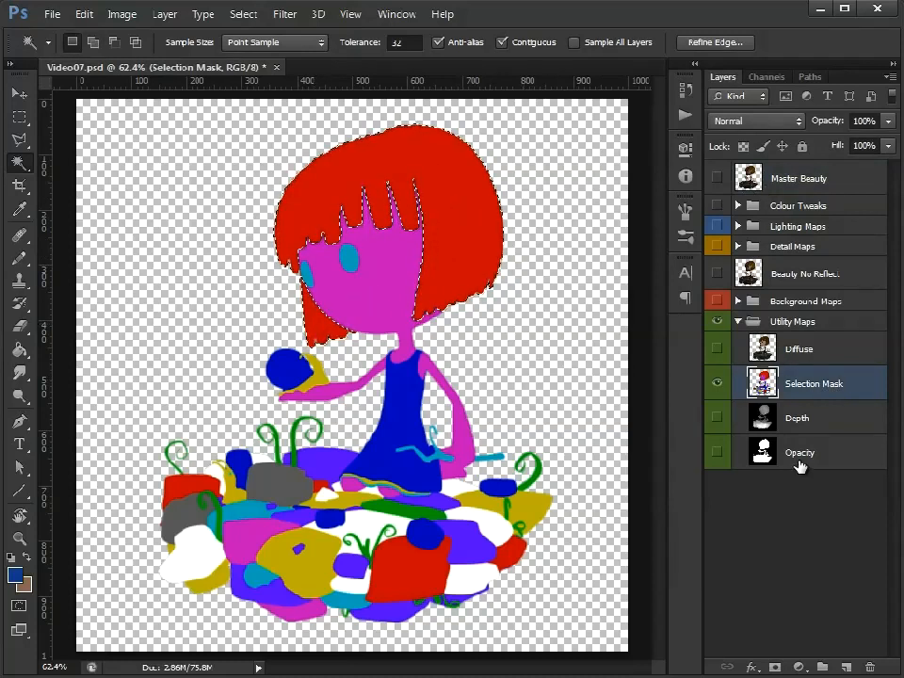
# Step: Try to select the hair with the Magic Wand on the Master Beauty layer, deselect it, and return to the Selection Mask layer
pyautogui.click(796, 184)
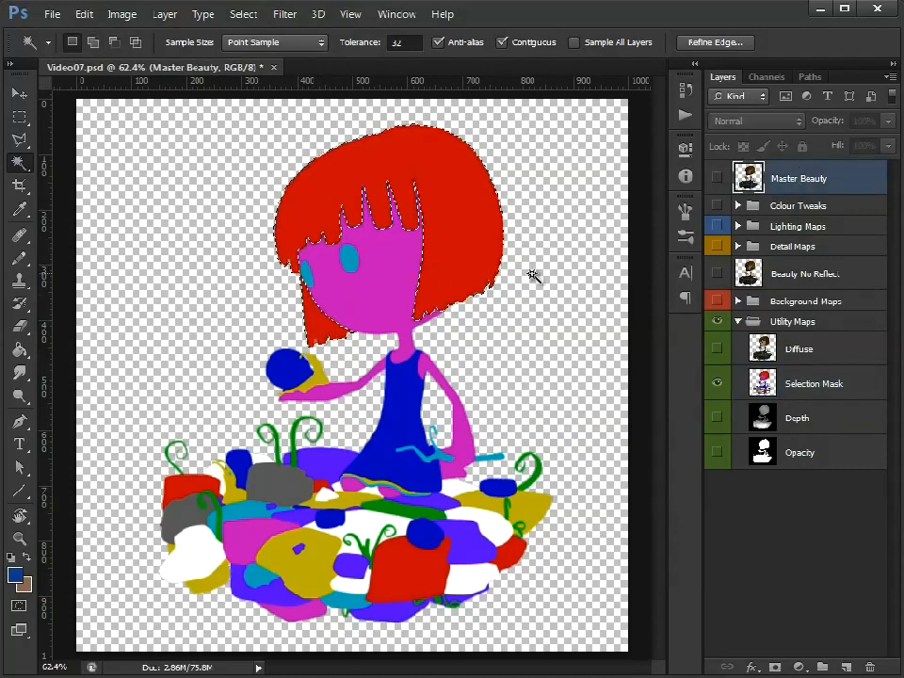
pyautogui.click(435, 234)
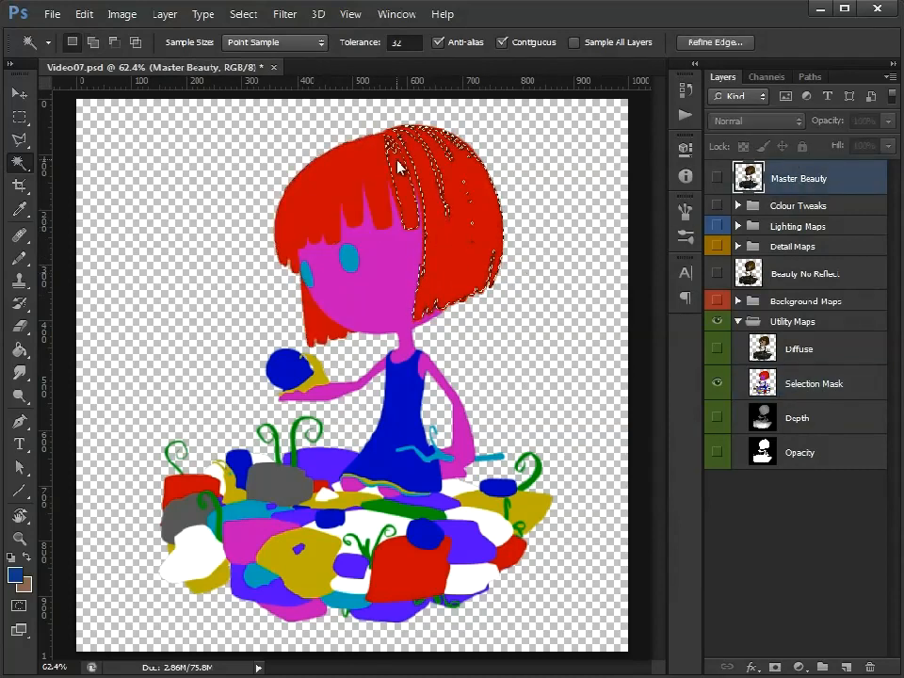
pyautogui.keyDown('shift'); pyautogui.click(316, 188); pyautogui.keyUp('shift')
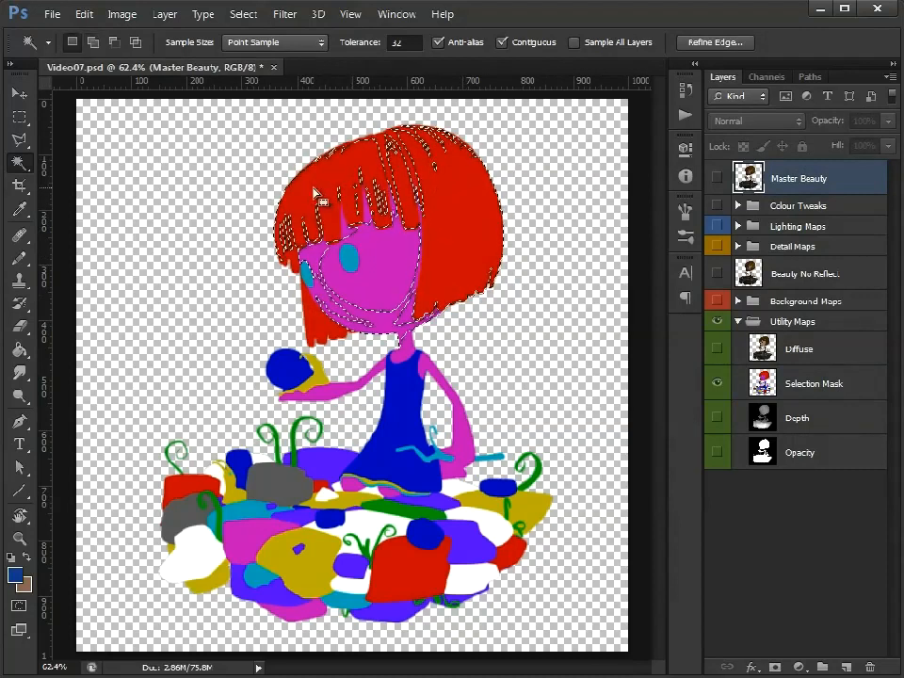
pyautogui.click(19, 117)
pyautogui.click(146, 184)
pyautogui.click(828, 393)
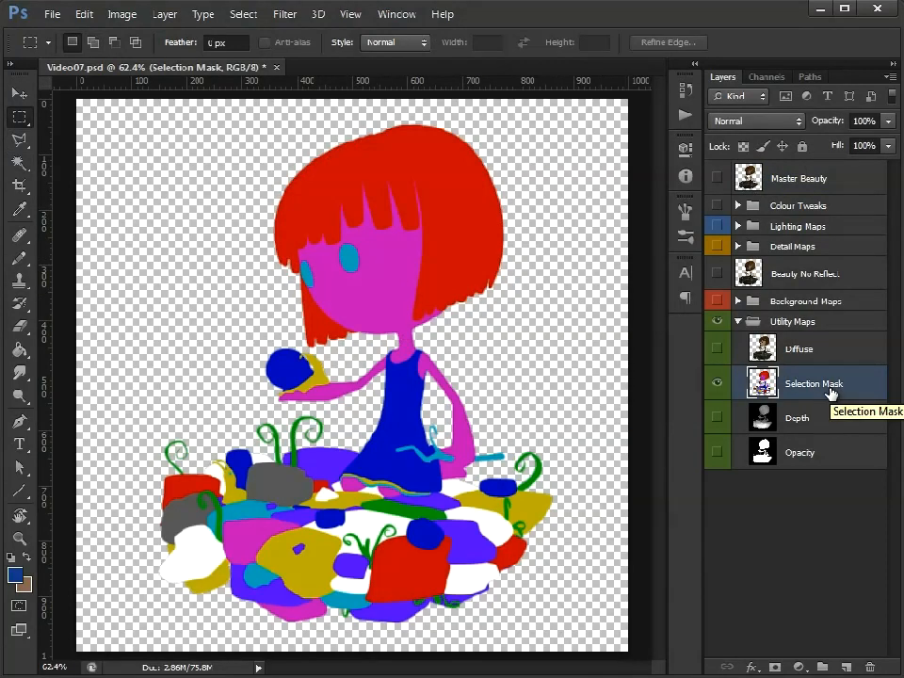
# Step: View the Diffuse map in place of the Selection Mask, and hide and collapse the Utility Maps group
pyautogui.click(803, 349)
pyautogui.click(718, 384)
pyautogui.click(715, 351)
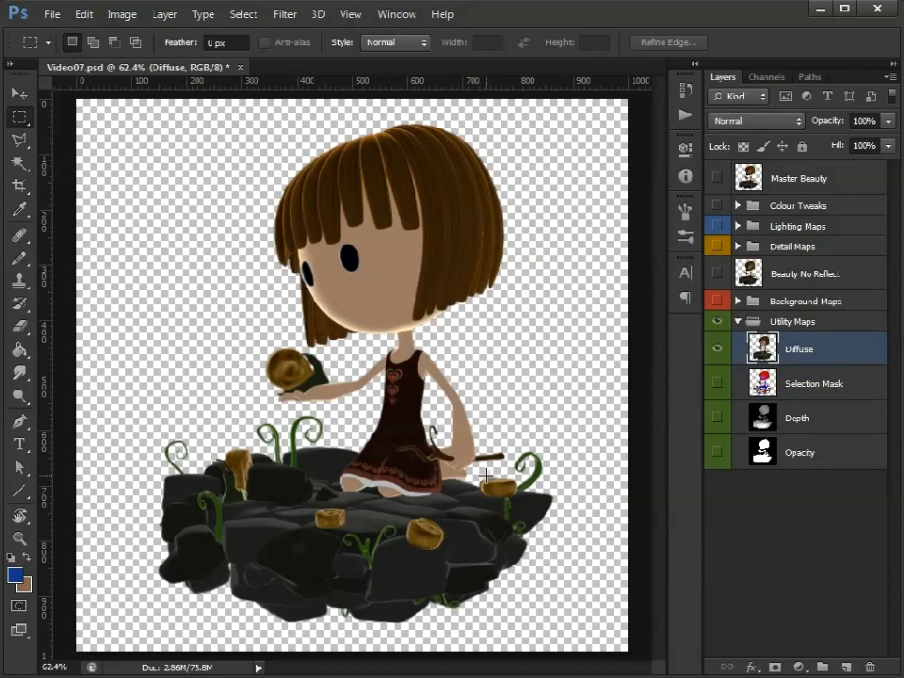
pyautogui.click(718, 350)
pyautogui.click(737, 321)
pyautogui.click(719, 322)
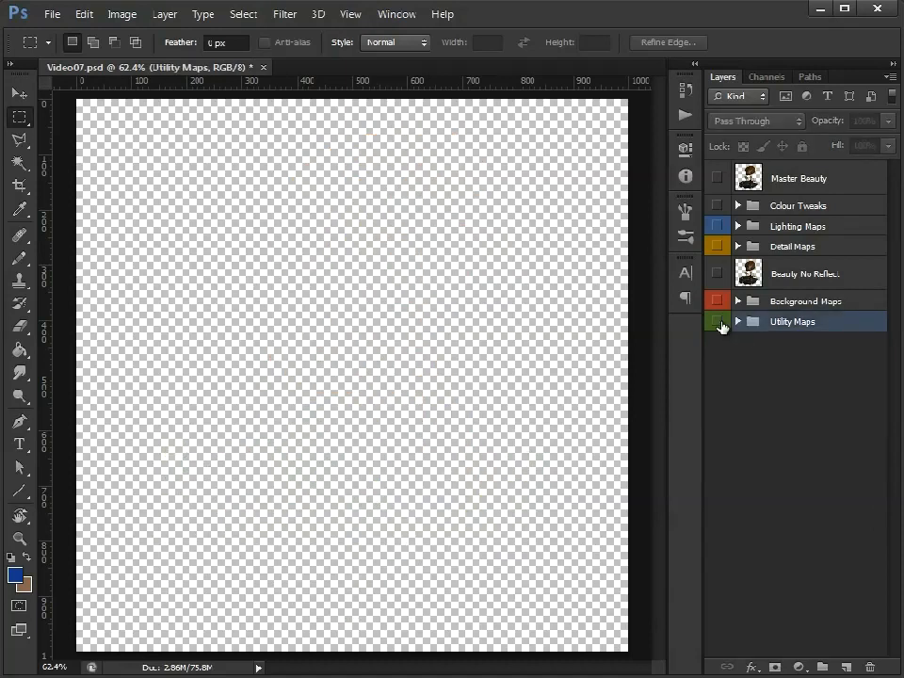
# Step: Show the Background Maps group and review its layers from Original Background up to Swirl, hiding the group when done
pyautogui.click(737, 301)
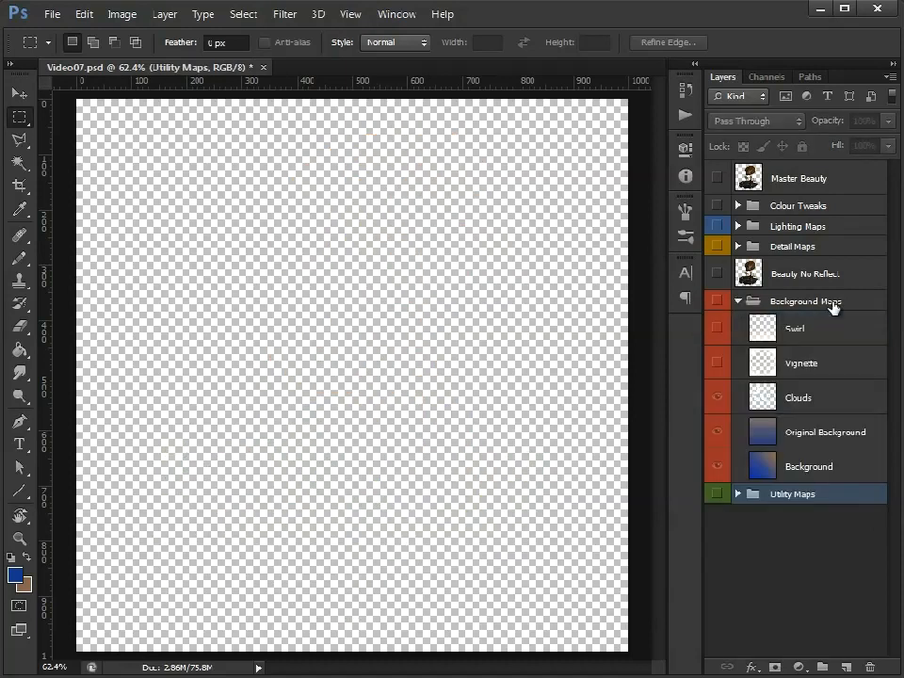
pyautogui.click(717, 301)
pyautogui.click(774, 435)
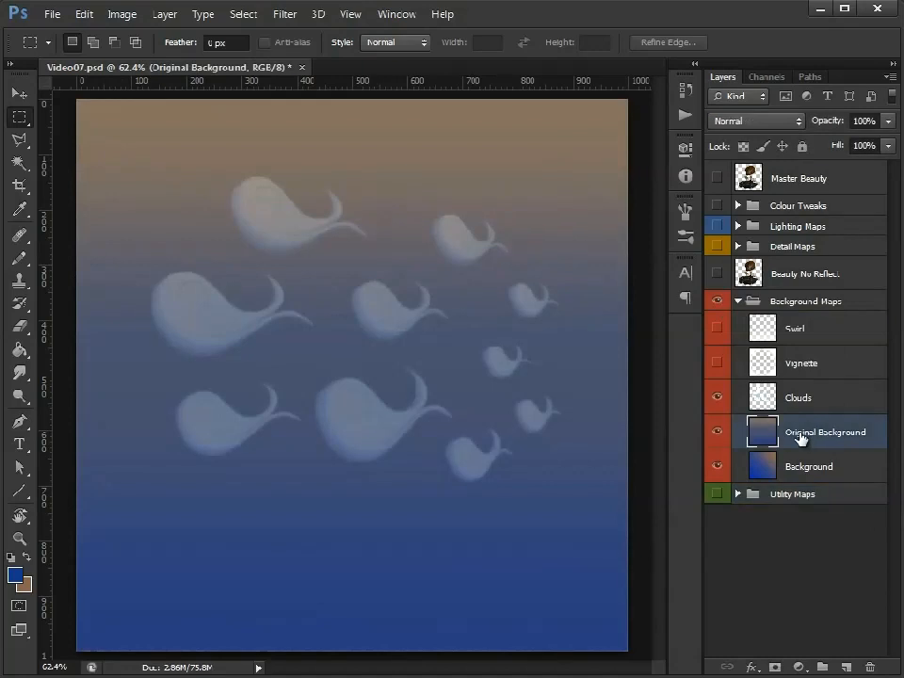
pyautogui.click(752, 398)
pyautogui.click(764, 361)
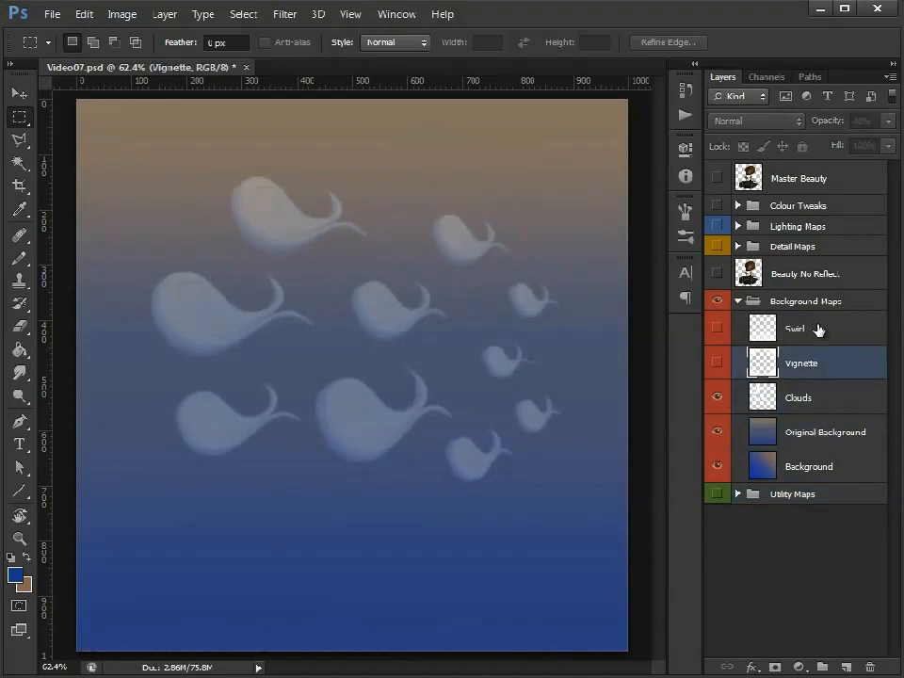
pyautogui.click(764, 326)
pyautogui.click(737, 301)
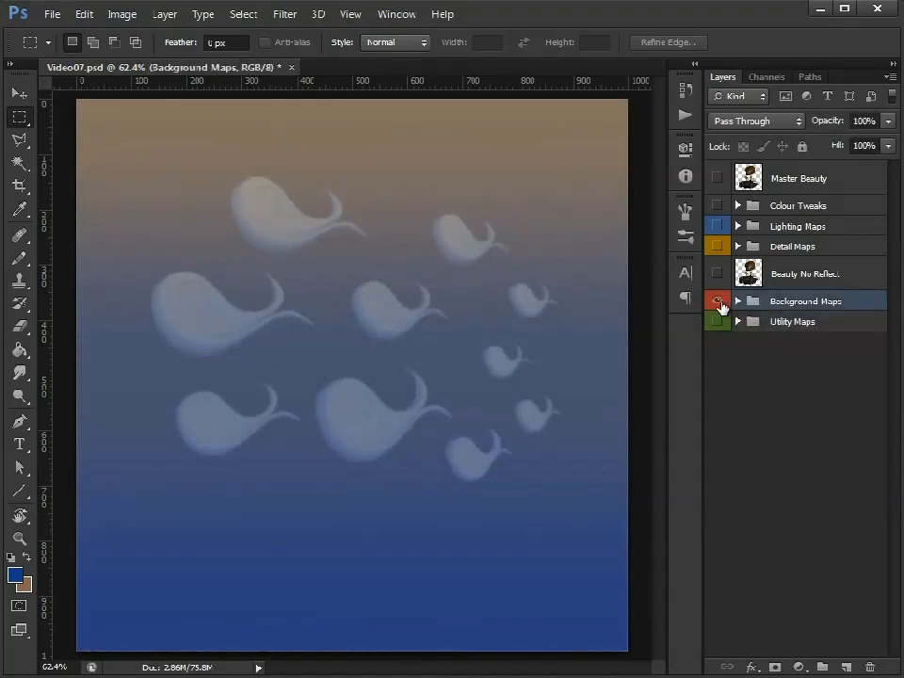
pyautogui.click(718, 302)
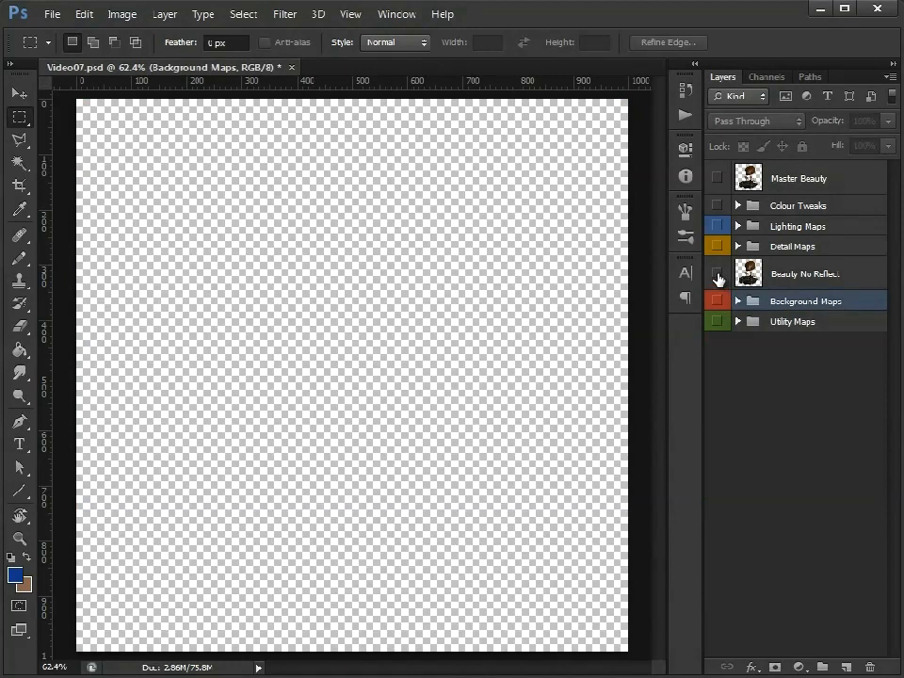
# Step: View the Master Beauty and Beauty No Reflect layers one at a time to compare the renders
pyautogui.click(717, 177)
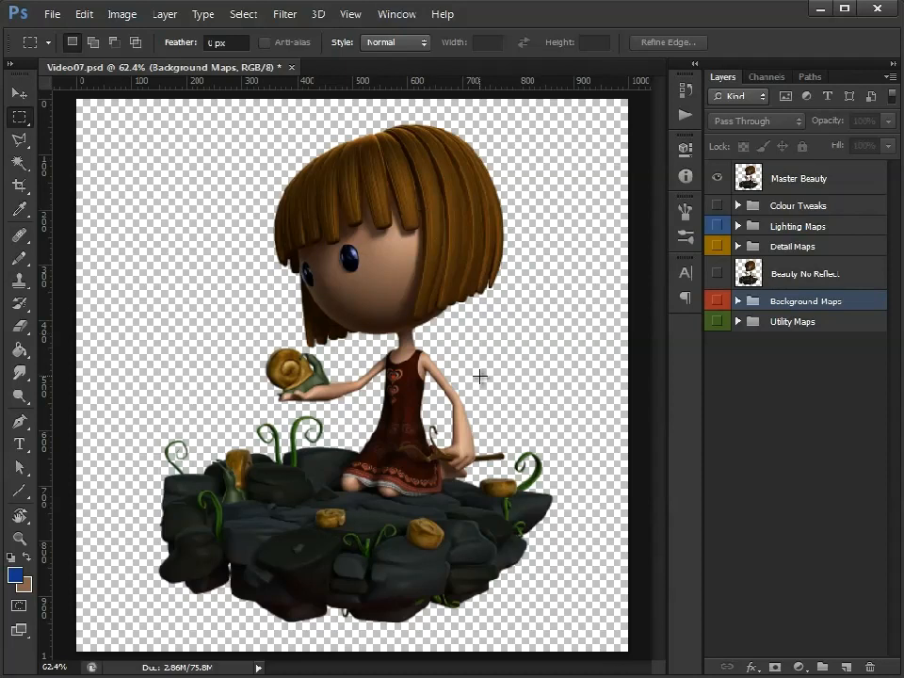
pyautogui.click(717, 177)
pyautogui.click(806, 273)
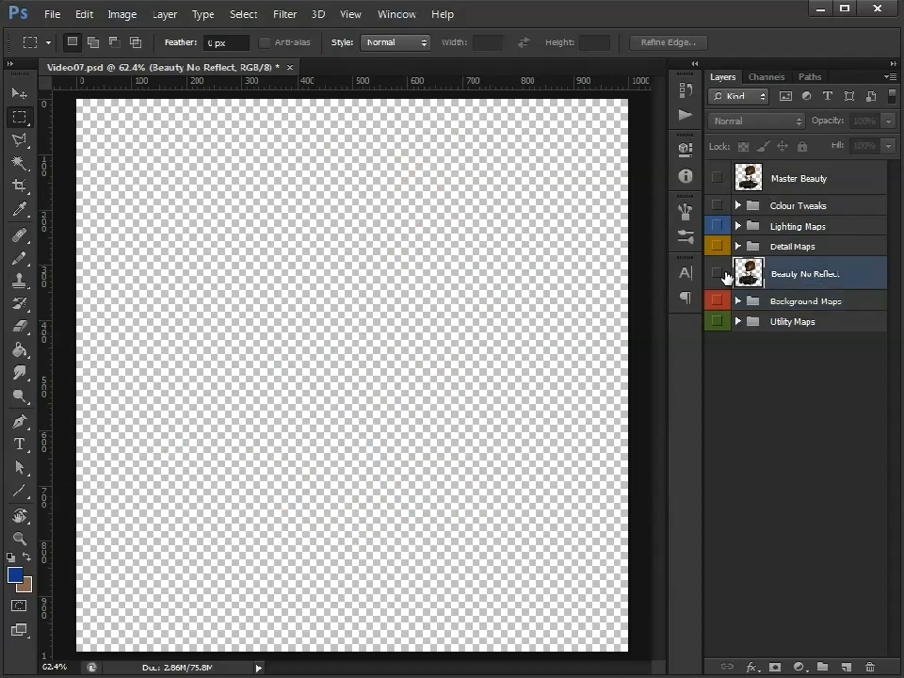
pyautogui.click(718, 273)
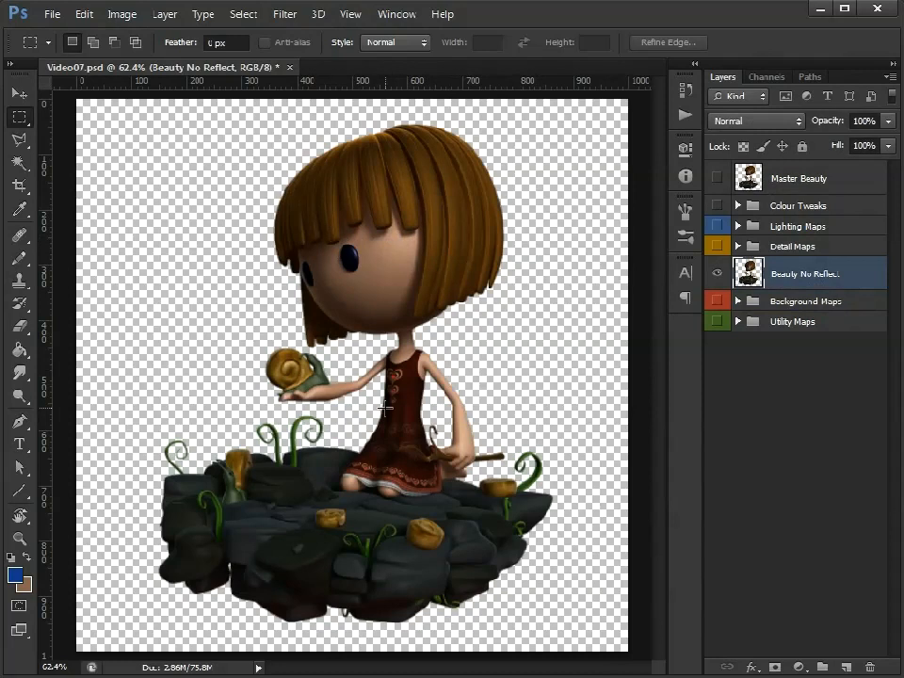
pyautogui.click(719, 273)
# Step: Expand the Detail Maps group and show the Beauty No Reflect layer over the expanded Background Maps group
pyautogui.click(737, 247)
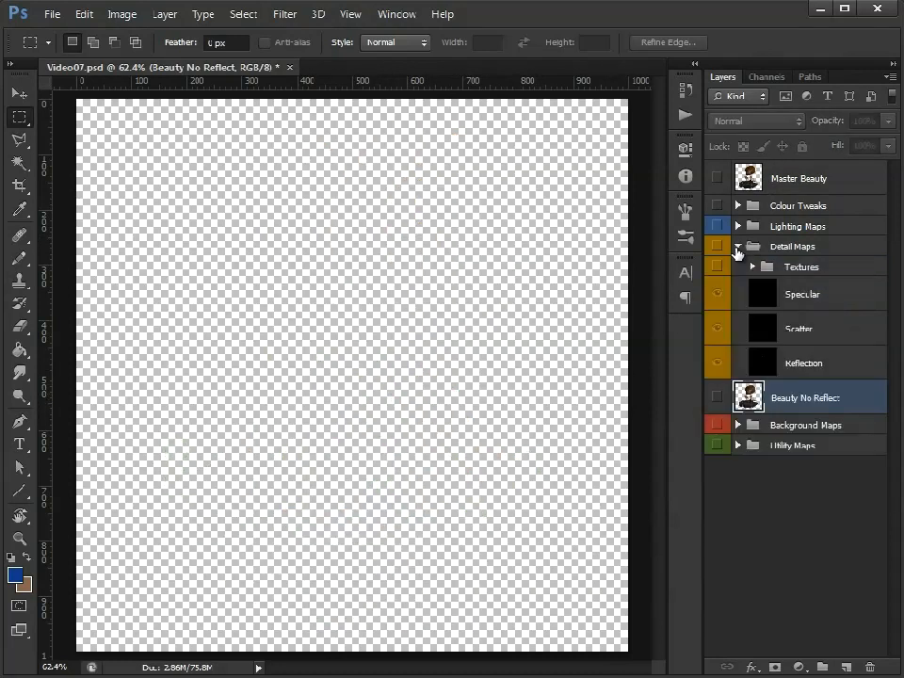
pyautogui.click(717, 399)
pyautogui.click(738, 425)
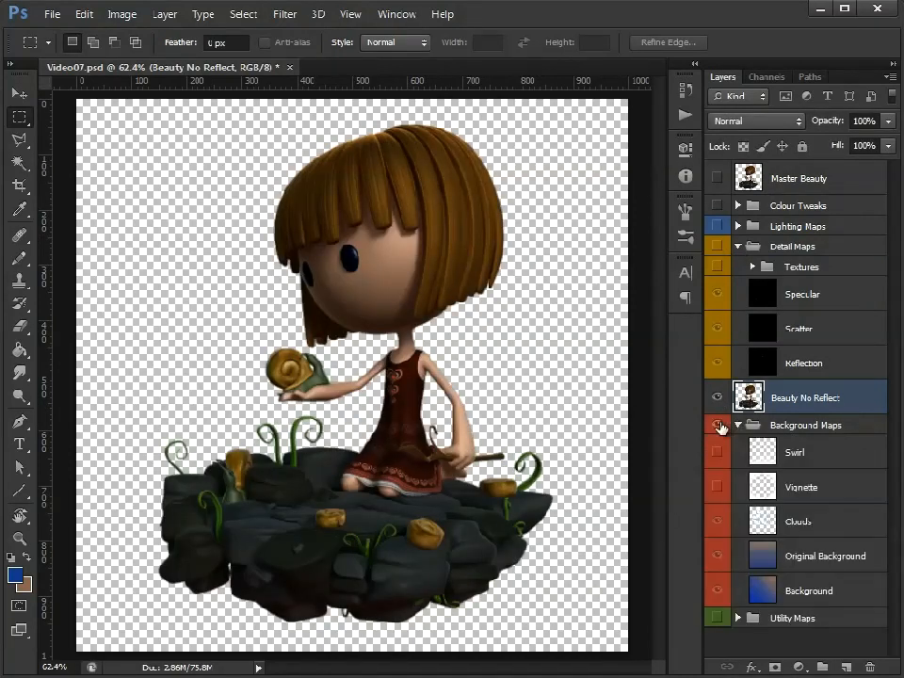
pyautogui.click(719, 426)
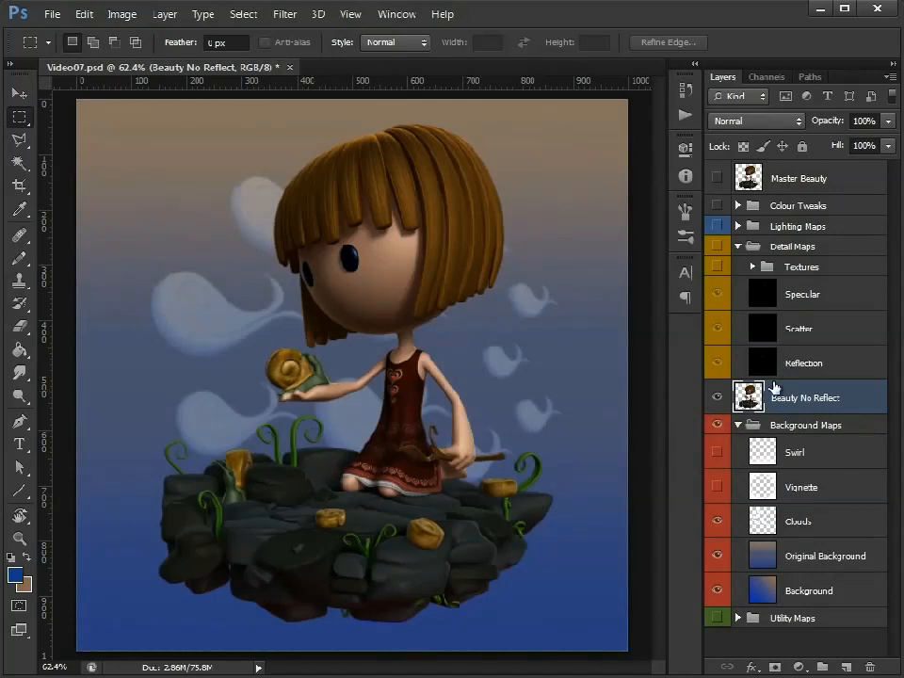
# Step: Show the Detail Maps group and isolate its Reflection layer by hiding the Specular and Scatter layers
pyautogui.click(716, 247)
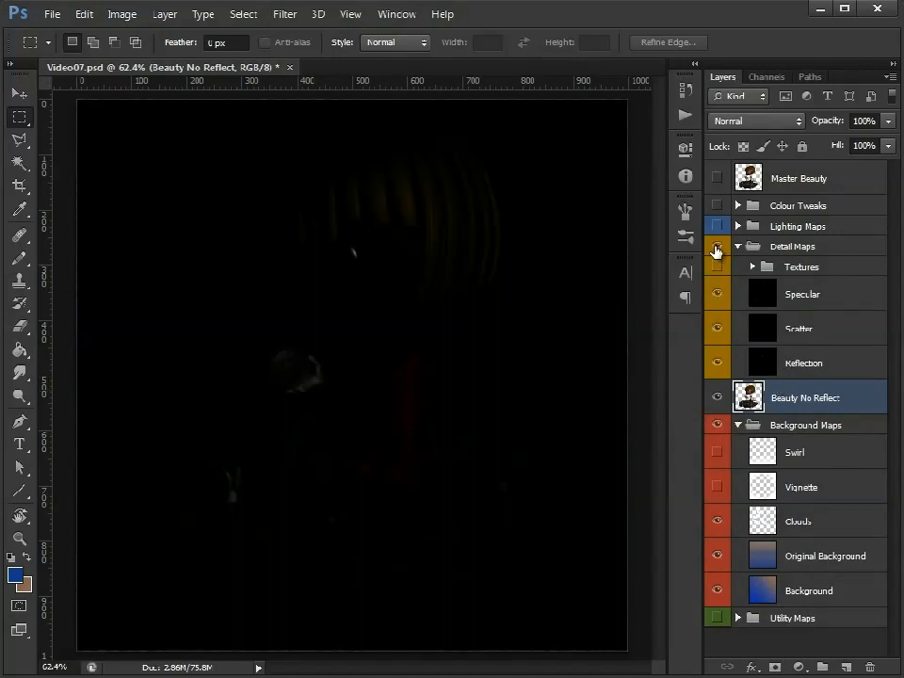
pyautogui.click(774, 360)
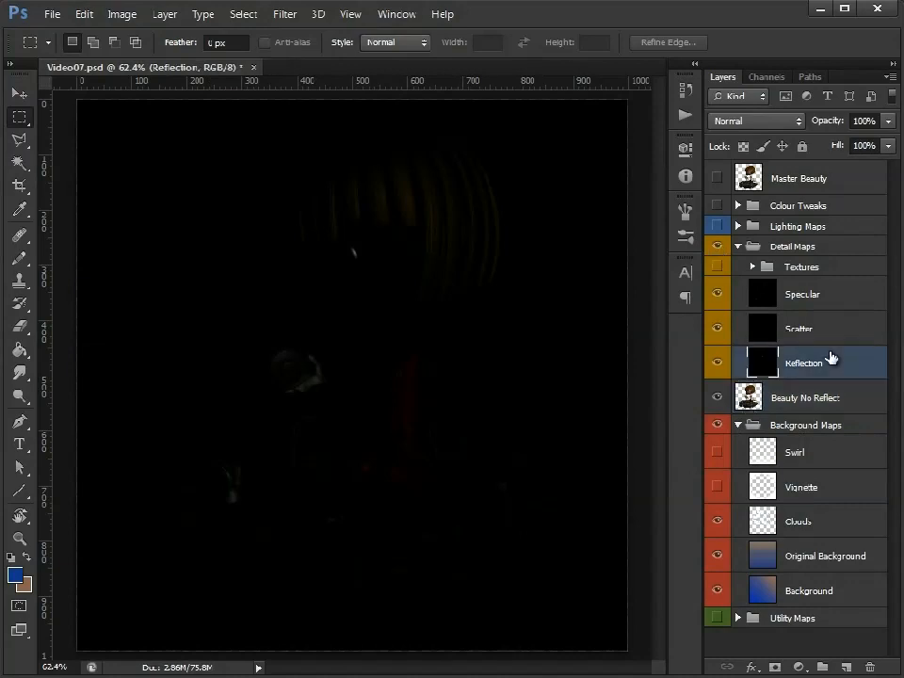
pyautogui.click(717, 328)
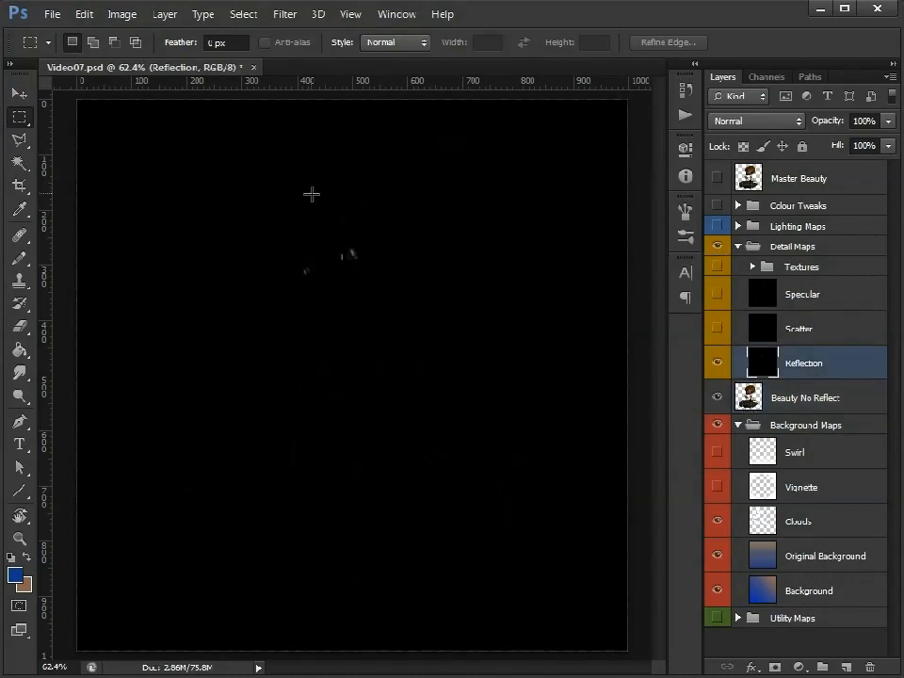
# Step: Set the Reflection layer's blend mode to Screen, and show the Scatter layer with the same Screen blend mode
pyautogui.click(801, 123)
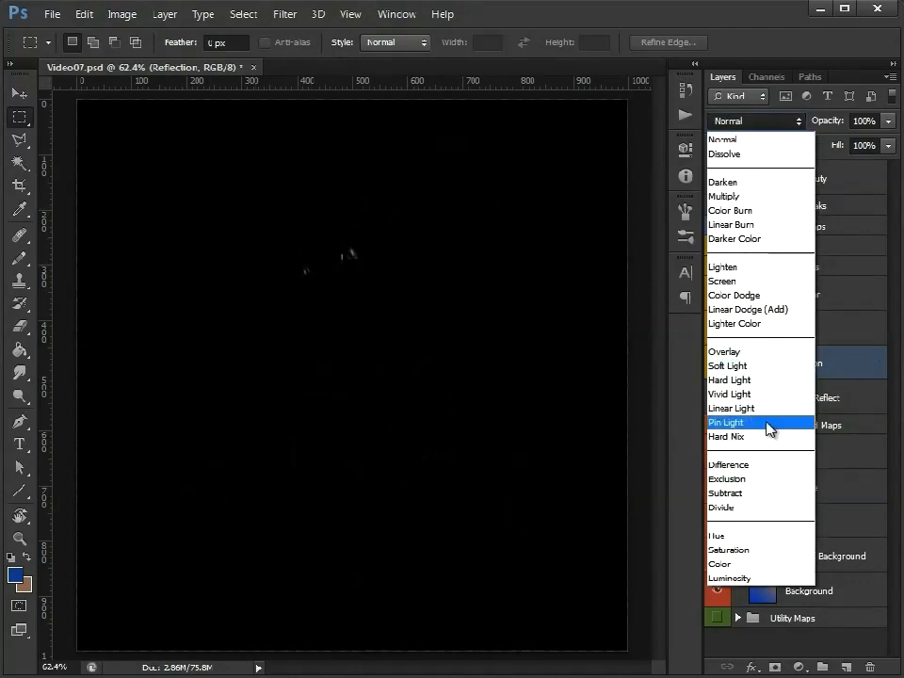
pyautogui.click(757, 282)
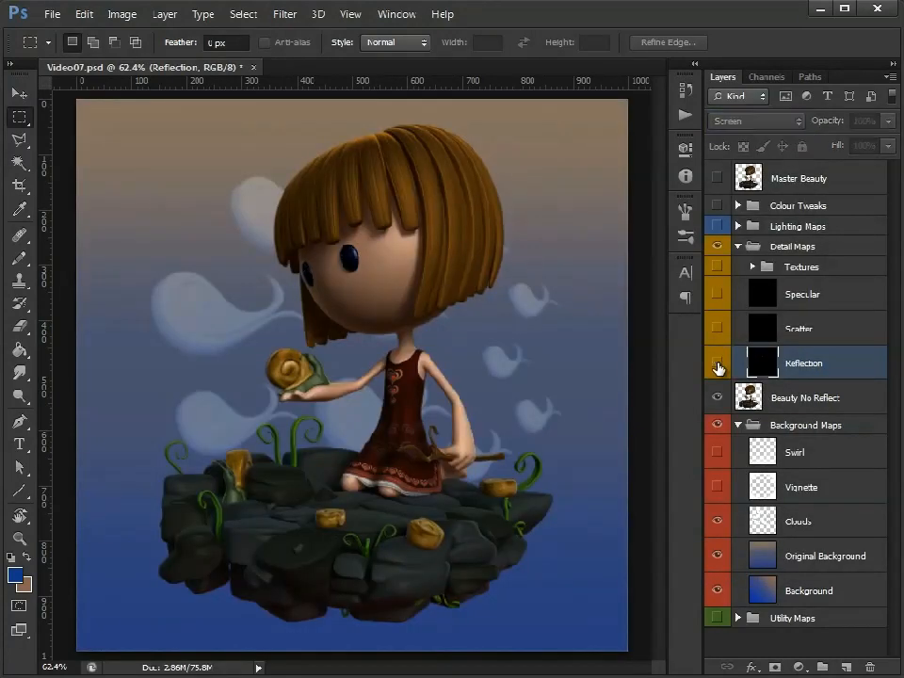
pyautogui.click(806, 341)
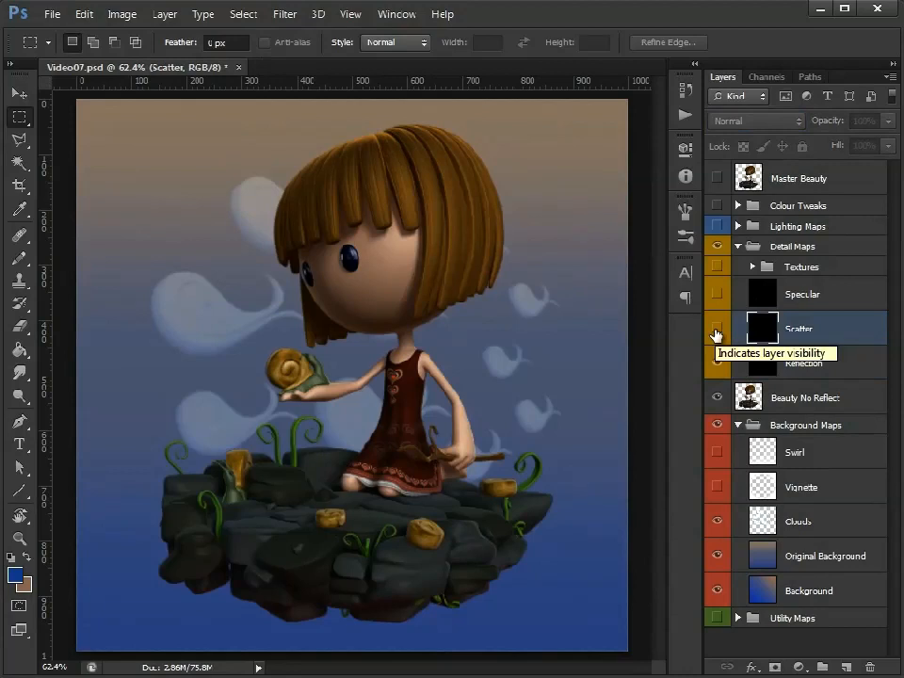
pyautogui.click(715, 332)
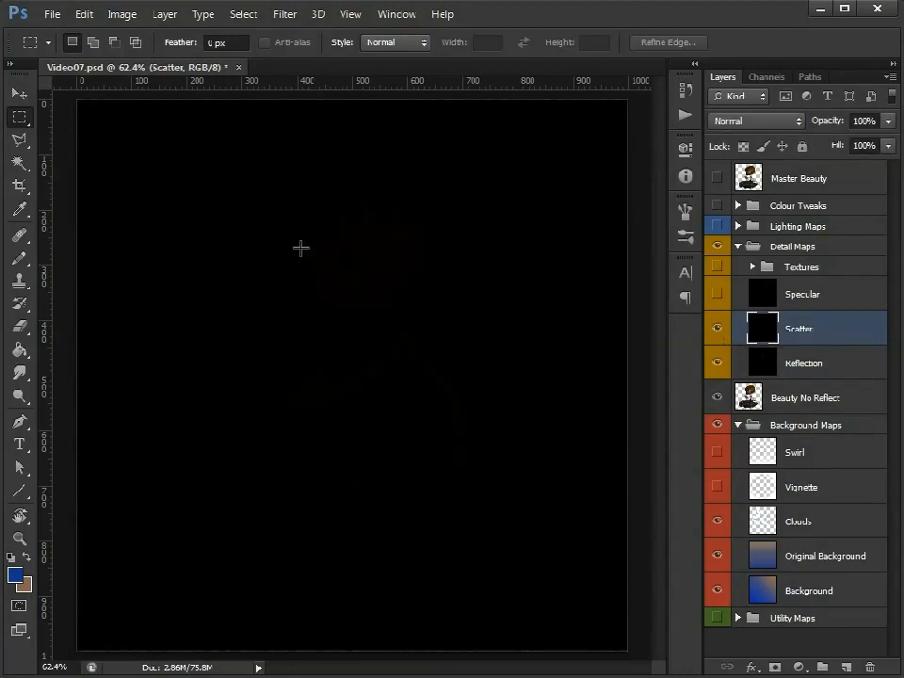
pyautogui.click(791, 121)
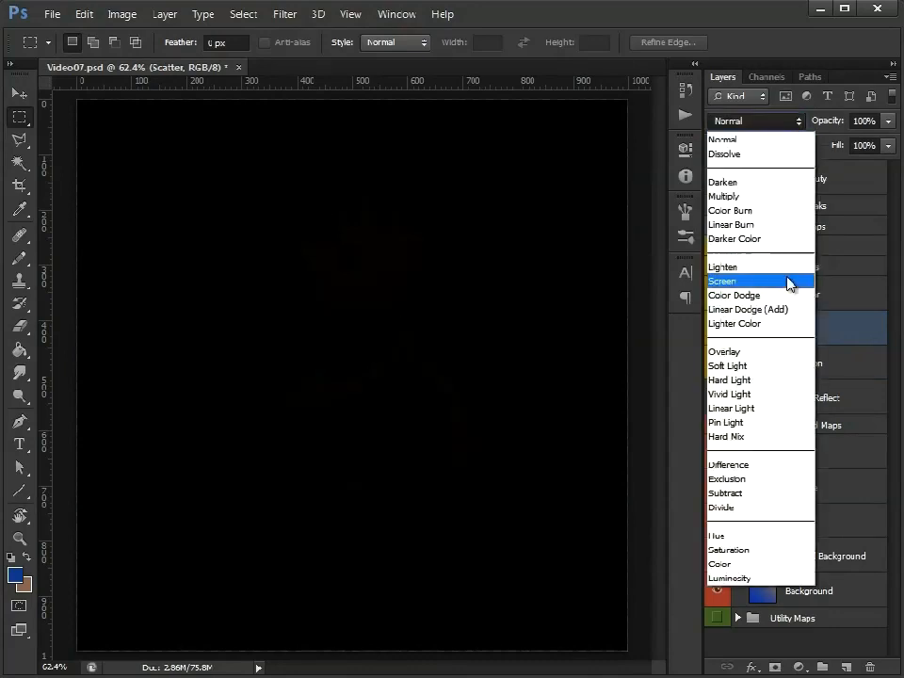
pyautogui.click(787, 280)
# Step: Compare the image with the Scatter layer hidden and shown, leaving the layer visible
pyautogui.click(717, 332)
pyautogui.click(718, 330)
pyautogui.click(720, 330)
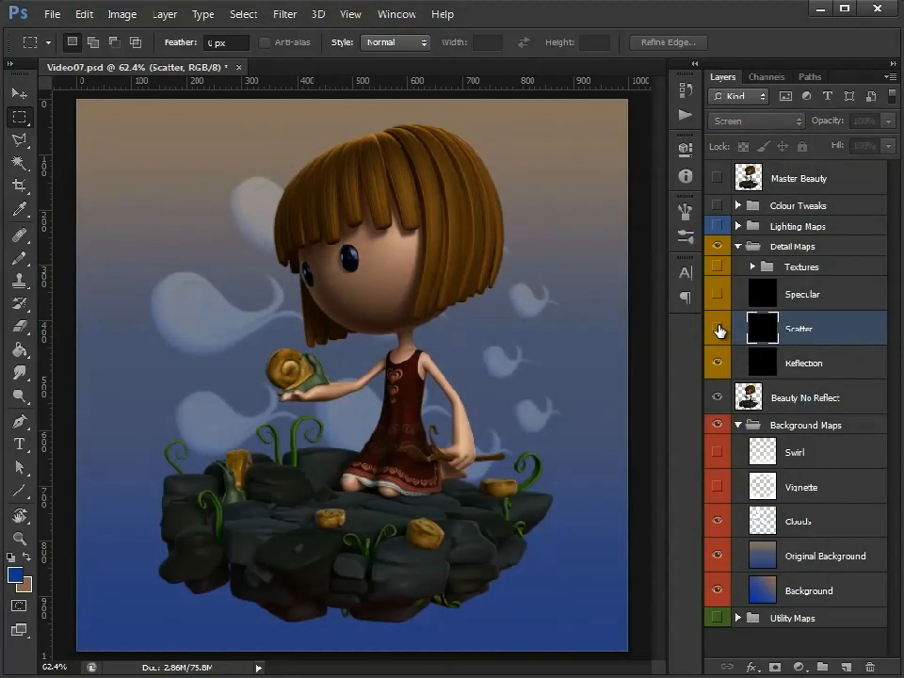
pyautogui.click(718, 329)
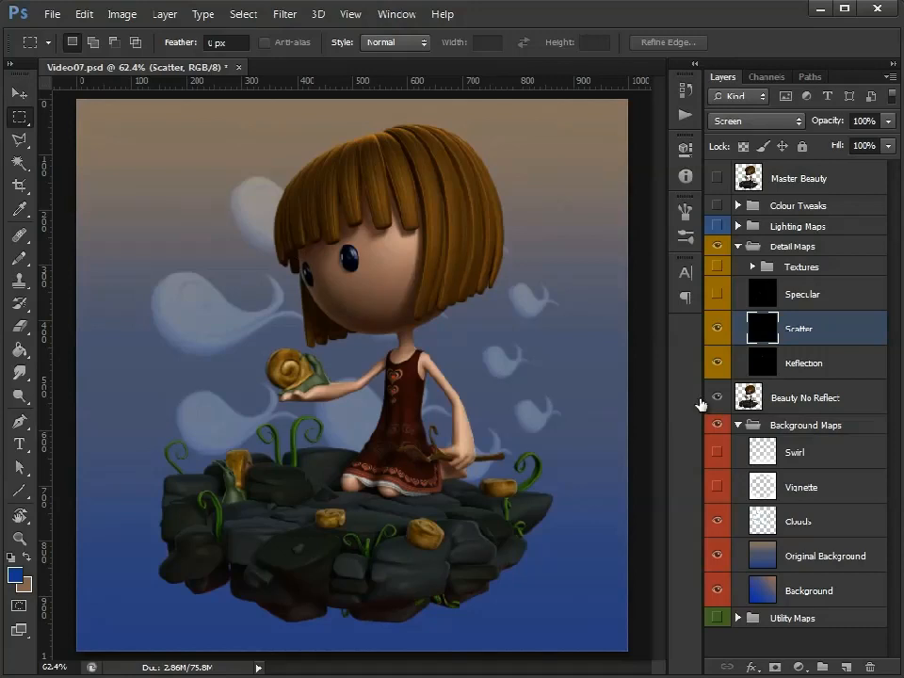
# Step: Show the Specular layer and set its blend mode to Screen
pyautogui.click(753, 299)
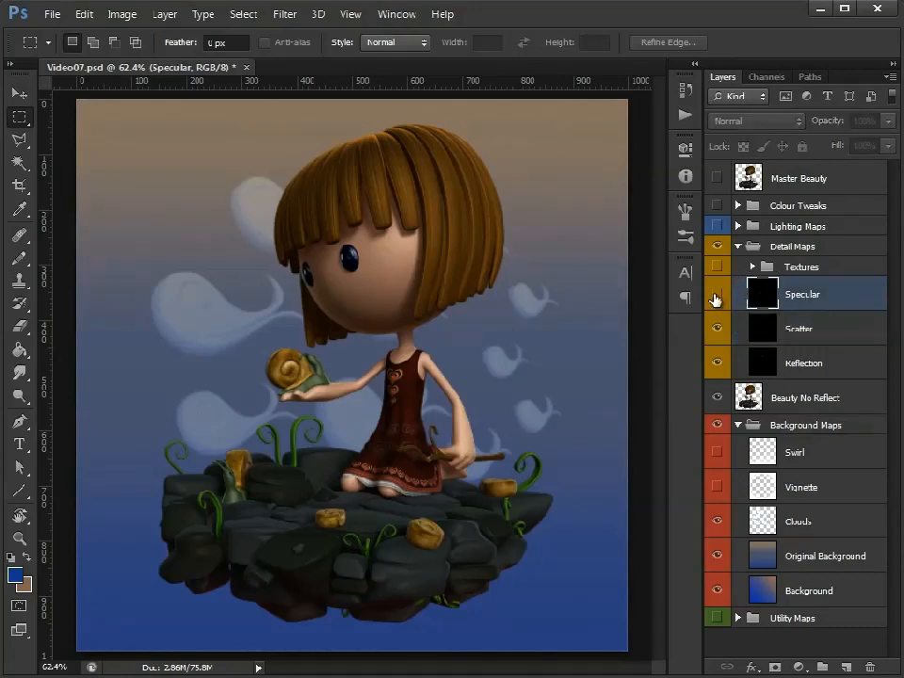
pyautogui.click(716, 293)
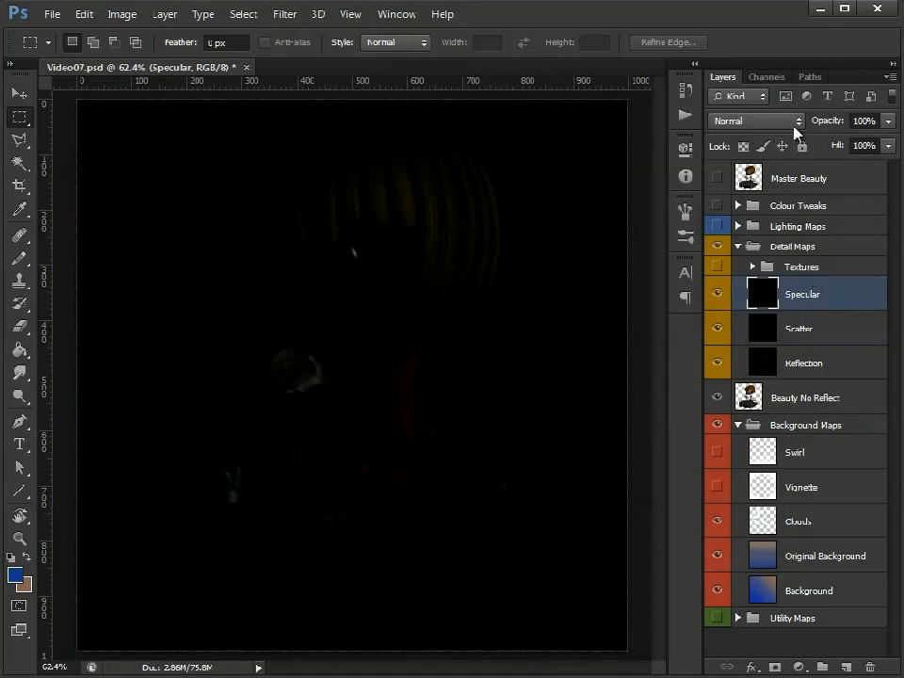
pyautogui.click(799, 122)
pyautogui.click(752, 282)
# Step: Compare the image with the Specular layer hidden and shown several times, leaving it visible
pyautogui.click(715, 296)
pyautogui.click(715, 296)
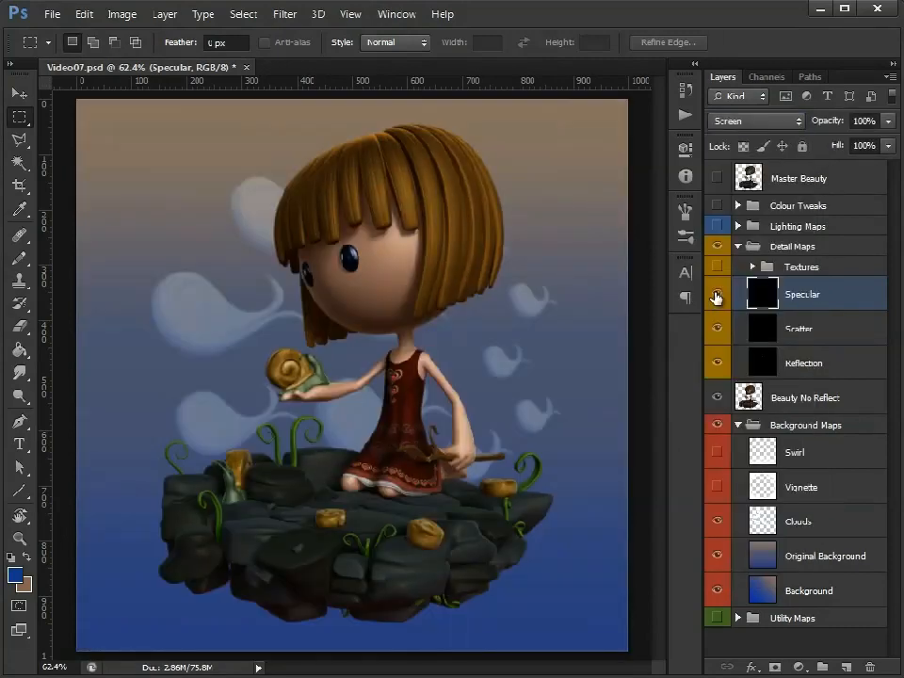
pyautogui.click(715, 298)
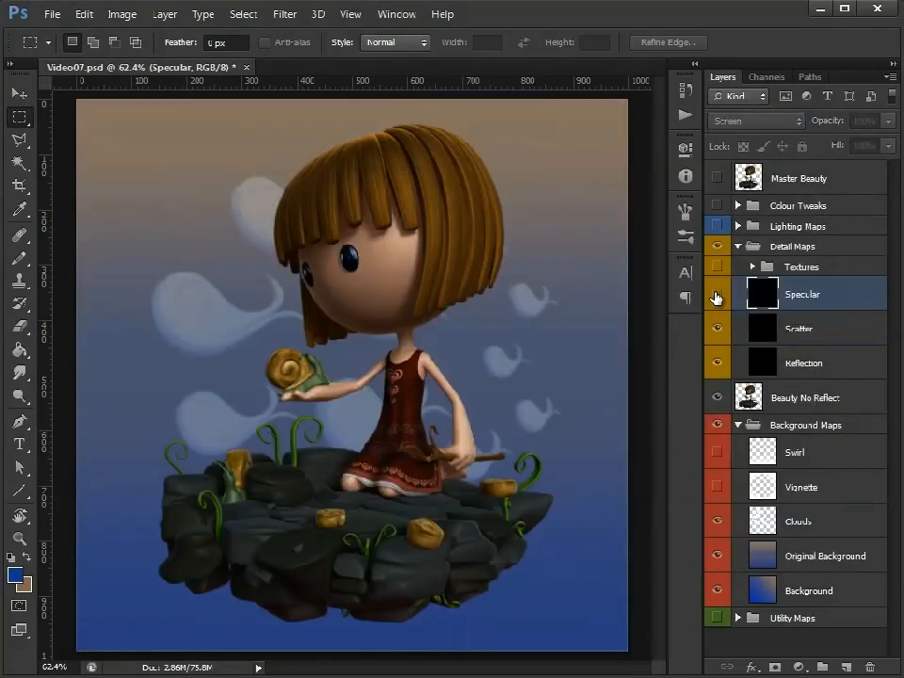
pyautogui.click(716, 297)
pyautogui.click(716, 297)
pyautogui.click(715, 297)
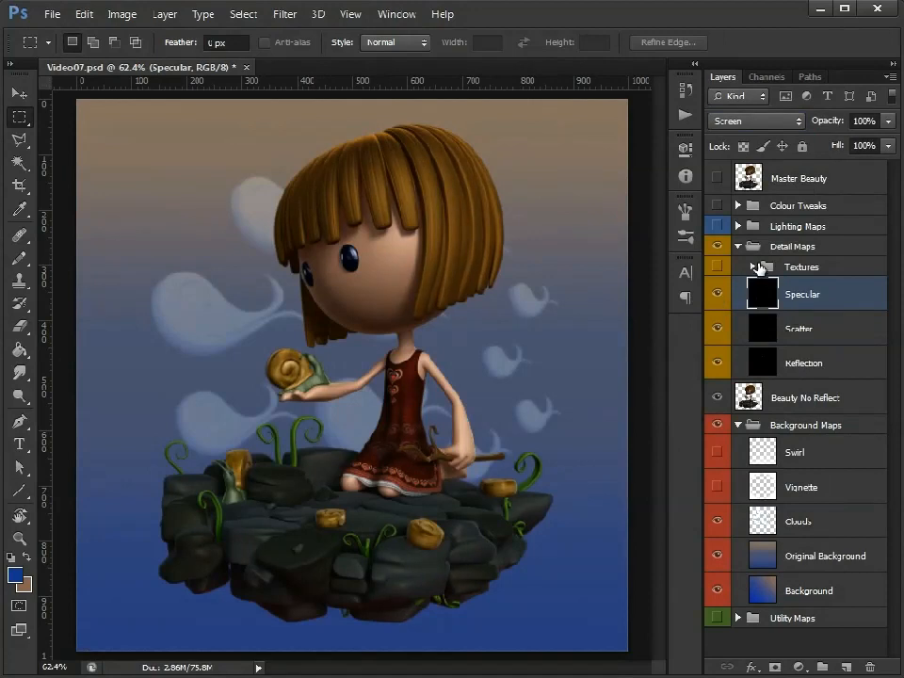
# Step: Collapse the Detail Maps group and show the Master Beauty layer to compare it with the composite
pyautogui.click(736, 247)
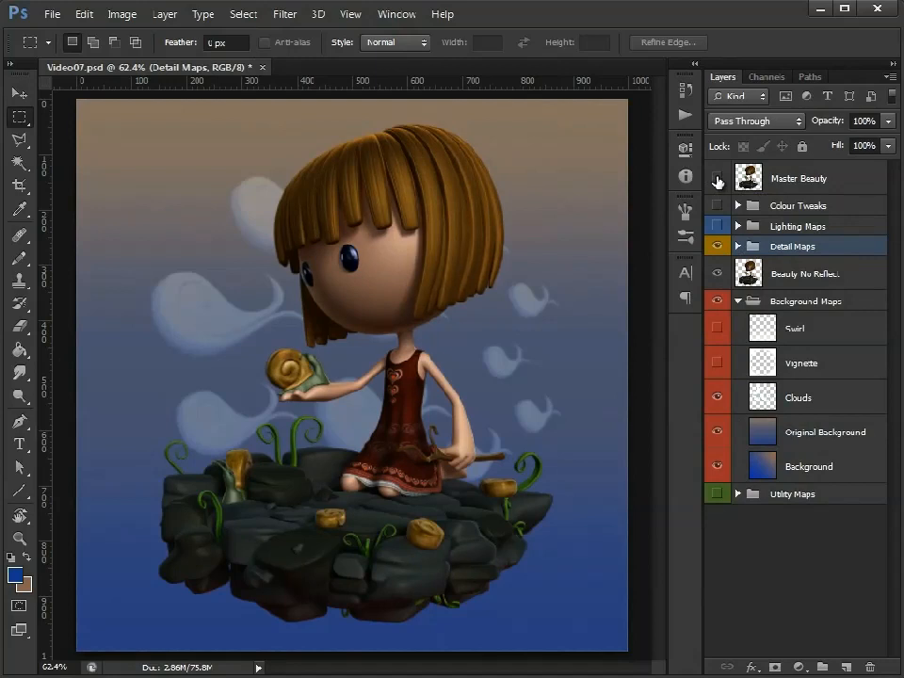
pyautogui.click(717, 178)
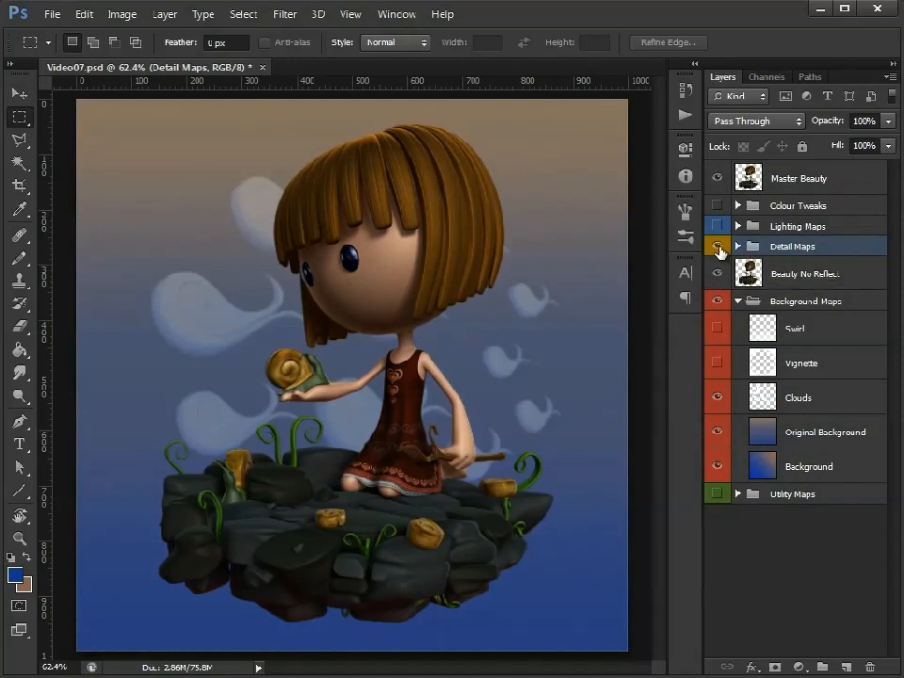
# Step: Expand and show the Lighting Maps group, hiding its Shadow Raw and Rim Lighting layers
pyautogui.click(737, 226)
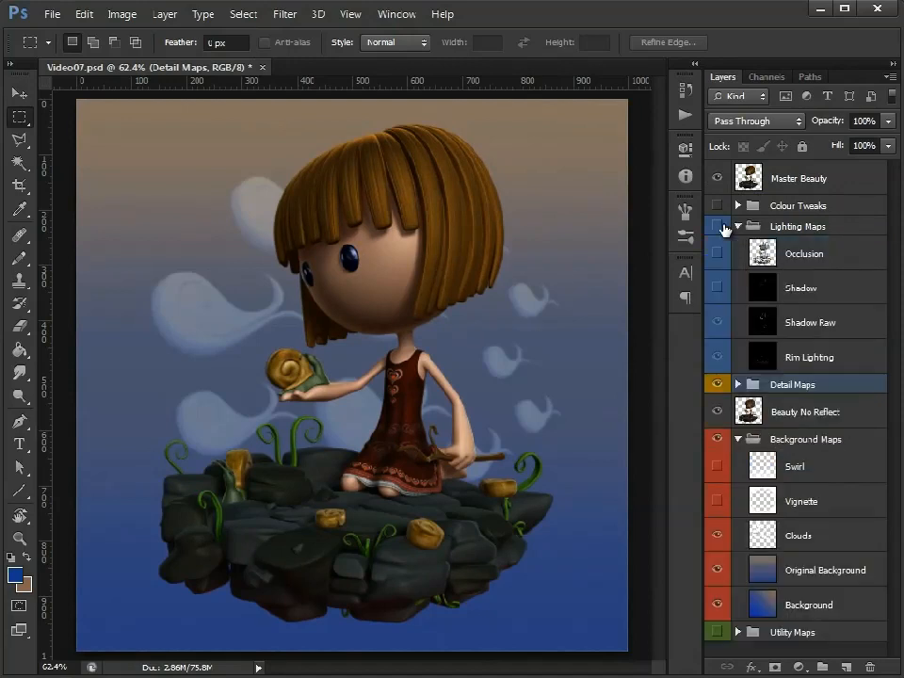
pyautogui.click(716, 226)
pyautogui.click(716, 322)
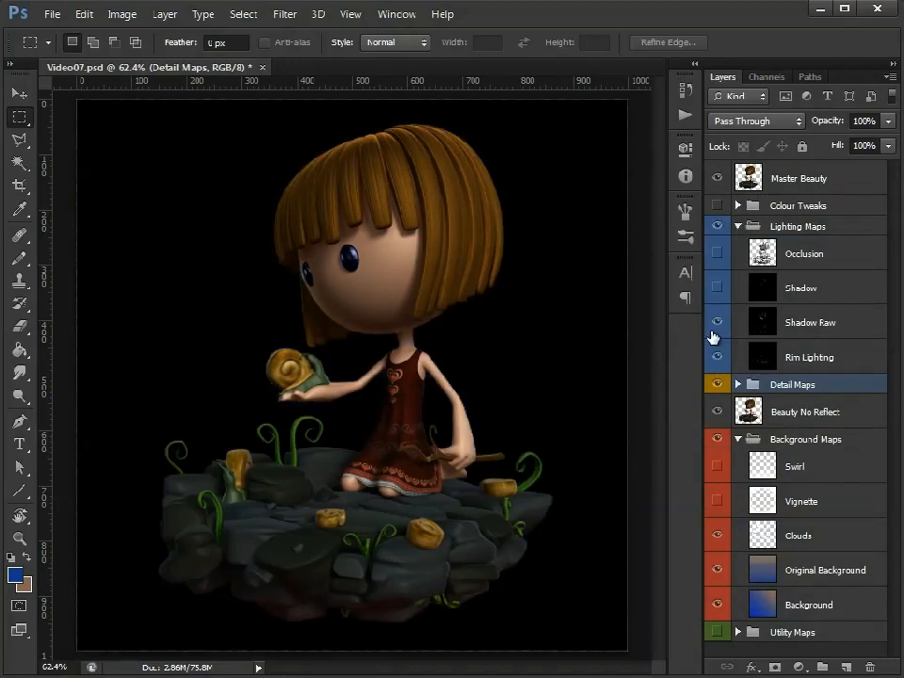
pyautogui.click(716, 359)
# Step: Show the Rim Lighting layer and hide Master Beauty, toggling Rim Lighting off and on to inspect the pass
pyautogui.click(789, 357)
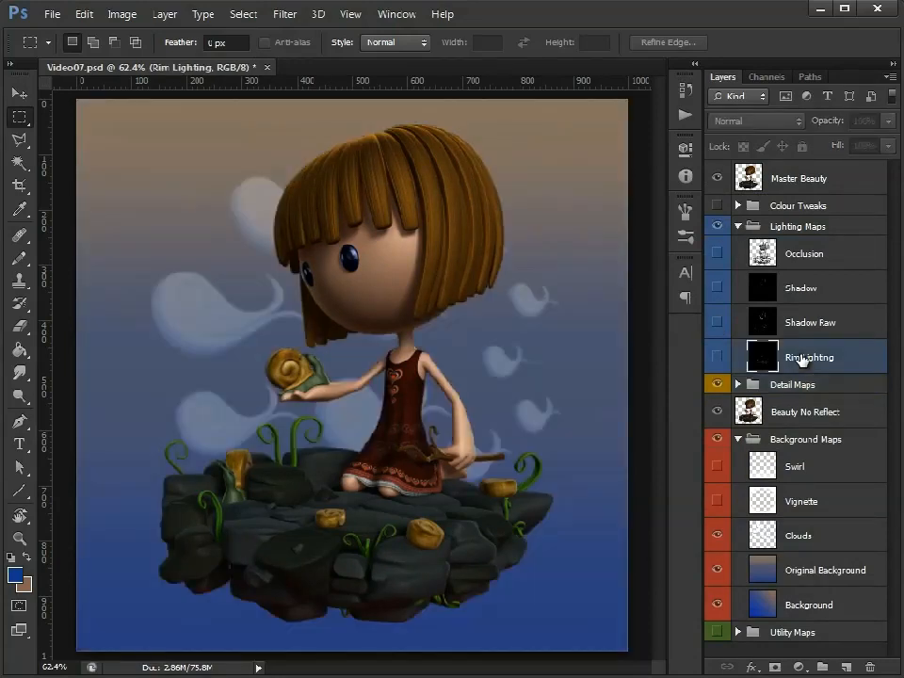
pyautogui.click(717, 358)
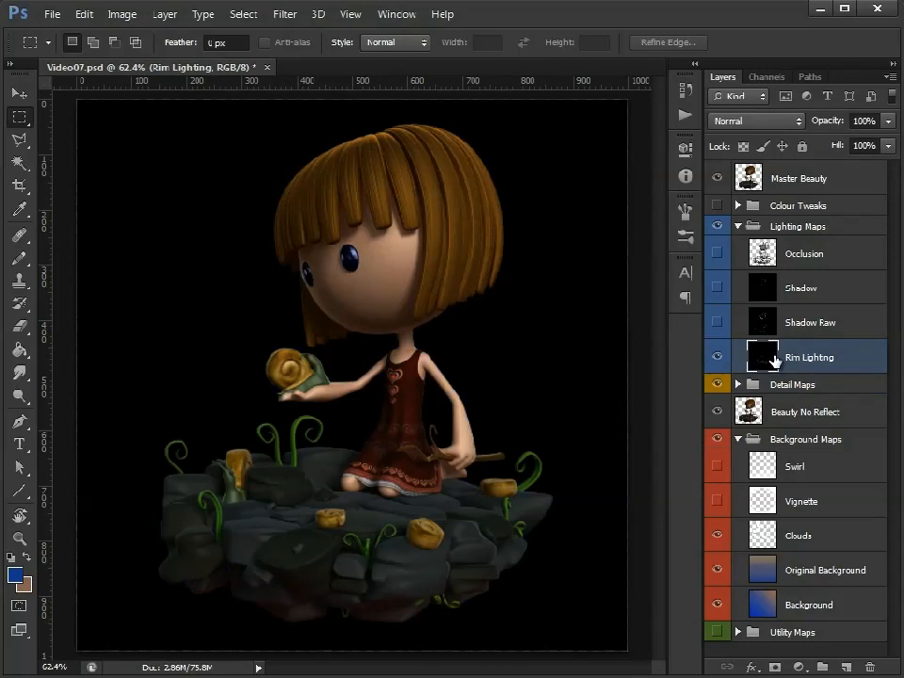
pyautogui.click(717, 178)
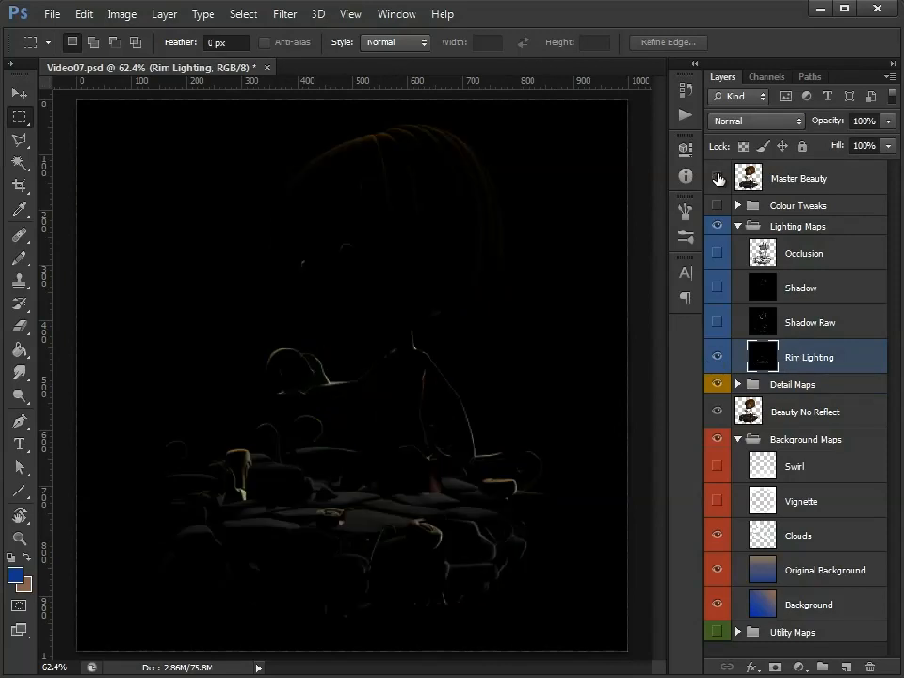
pyautogui.click(716, 359)
pyautogui.click(717, 358)
# Step: Set the Rim Lighting layer's blend mode to Screen and compare the image with the layer hidden and shown
pyautogui.click(795, 124)
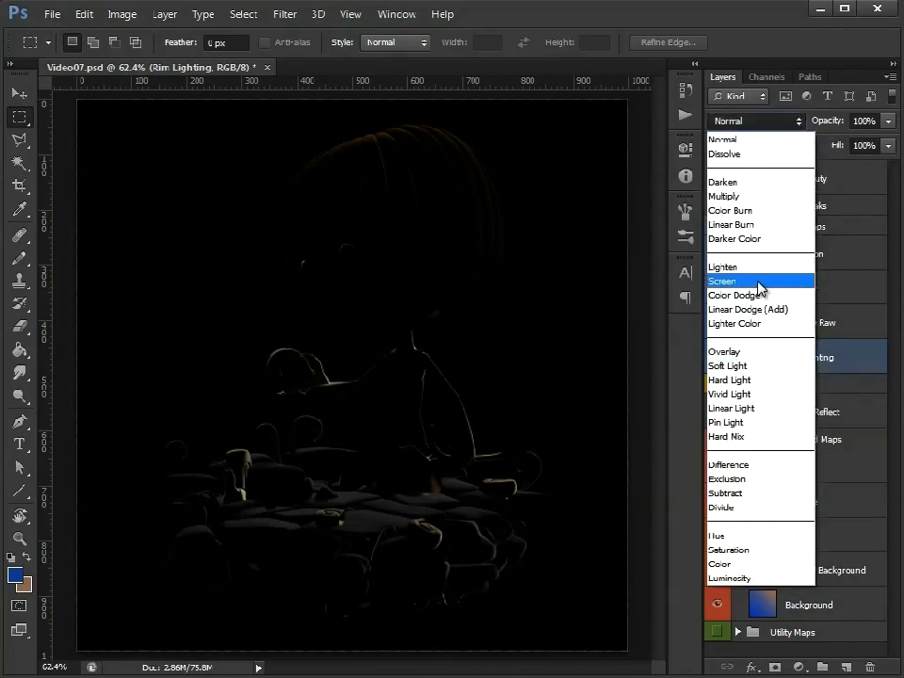
pyautogui.click(758, 282)
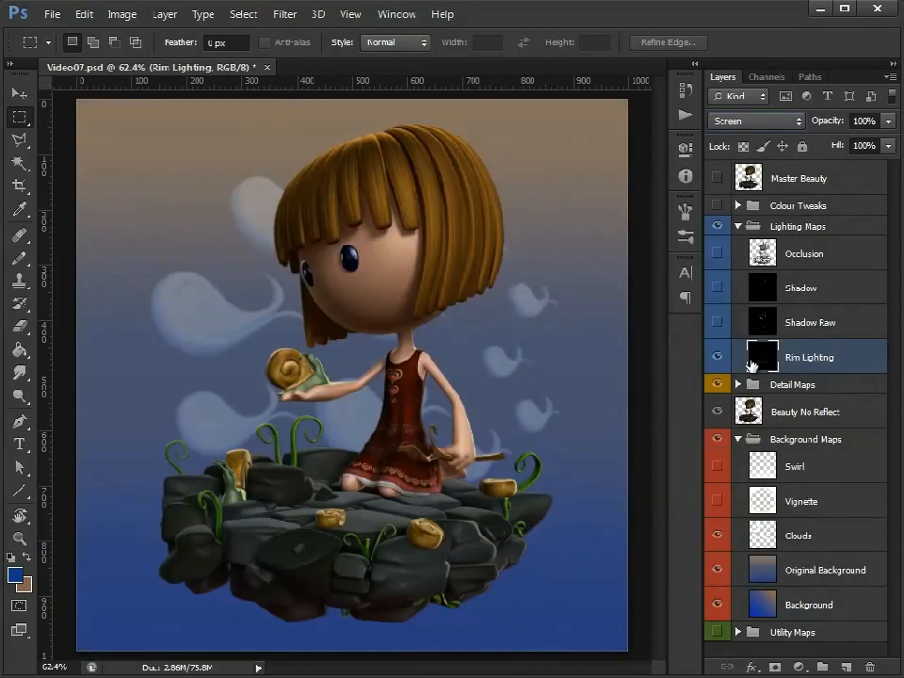
pyautogui.click(716, 357)
pyautogui.click(716, 358)
pyautogui.click(715, 357)
pyautogui.click(715, 357)
# Step: Show the Shadow Raw layer and preview the Shadow layer above it, leaving Shadow hidden
pyautogui.click(843, 324)
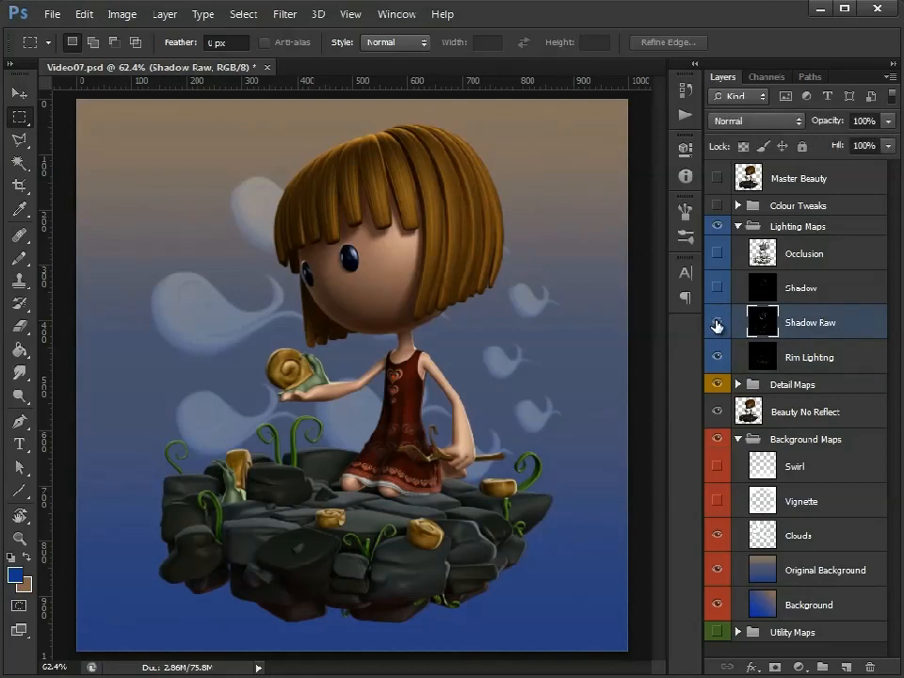
pyautogui.click(716, 323)
pyautogui.click(762, 292)
pyautogui.click(718, 289)
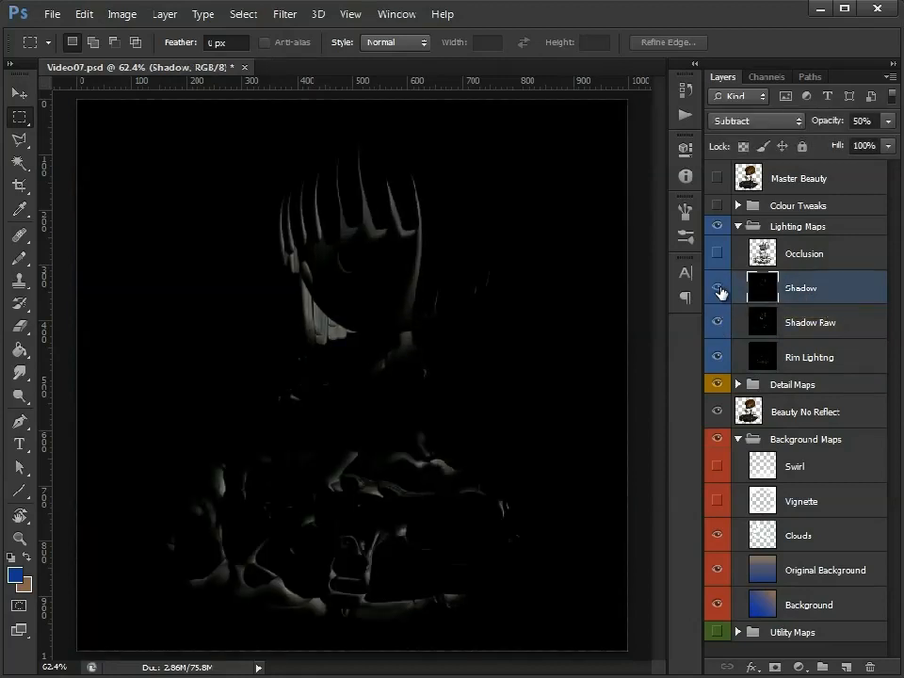
pyautogui.click(718, 289)
pyautogui.click(718, 289)
pyautogui.click(718, 289)
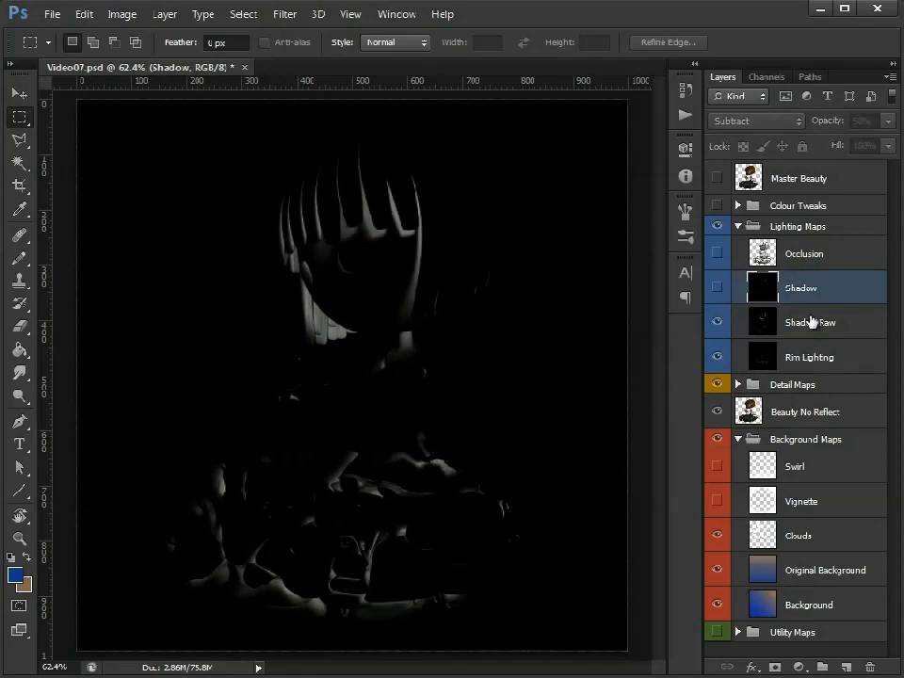
# Step: Try the Screen blend mode on the Shadow Raw layer
pyautogui.click(804, 329)
pyautogui.click(800, 126)
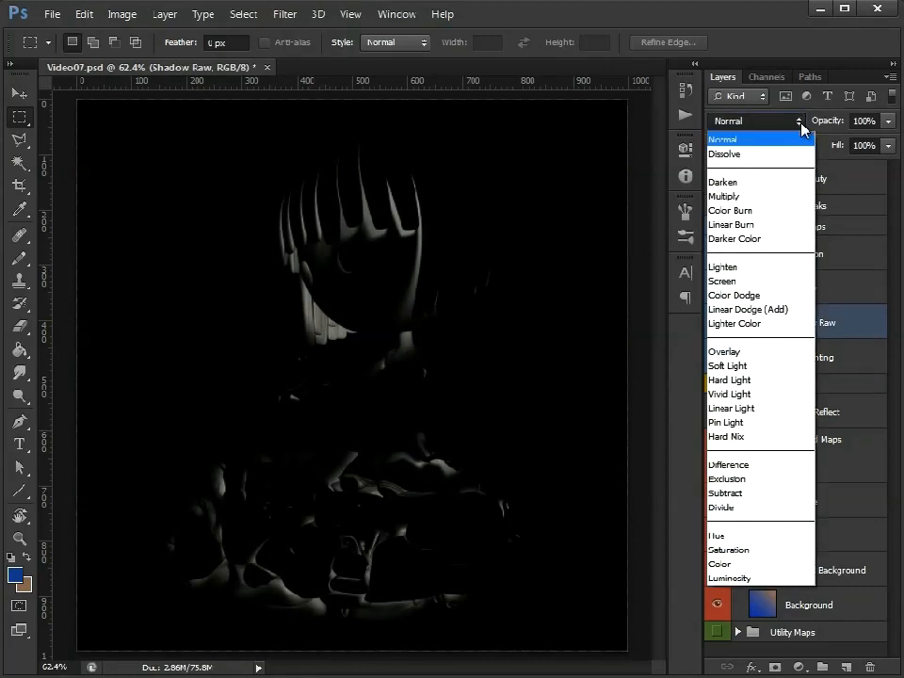
pyautogui.click(763, 281)
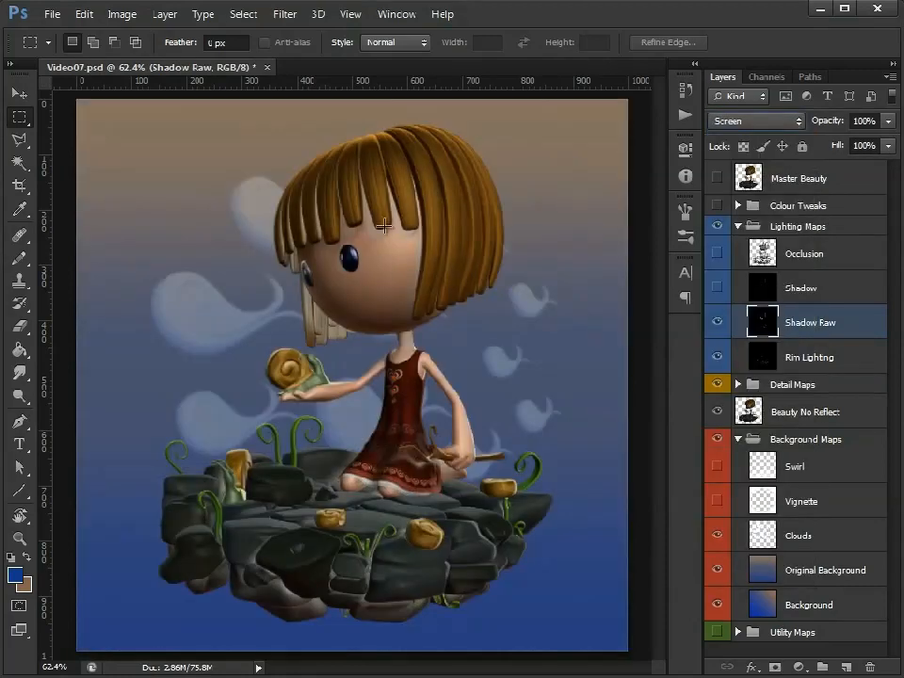
# Step: Set the Shadow Raw layer's blend mode to Subtract and compare the image with the layer hidden and shown
pyautogui.click(801, 122)
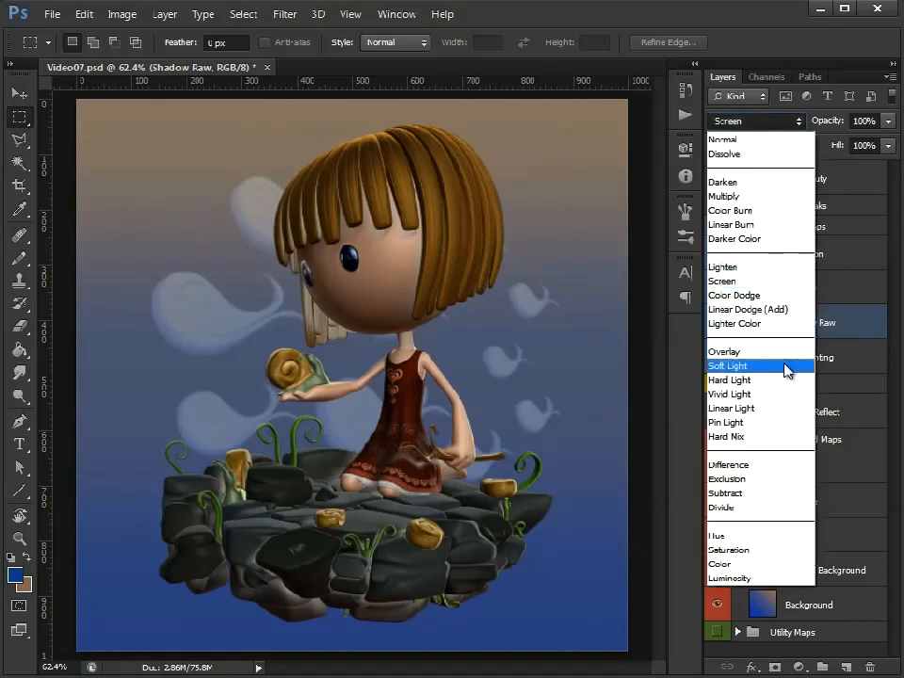
pyautogui.click(772, 493)
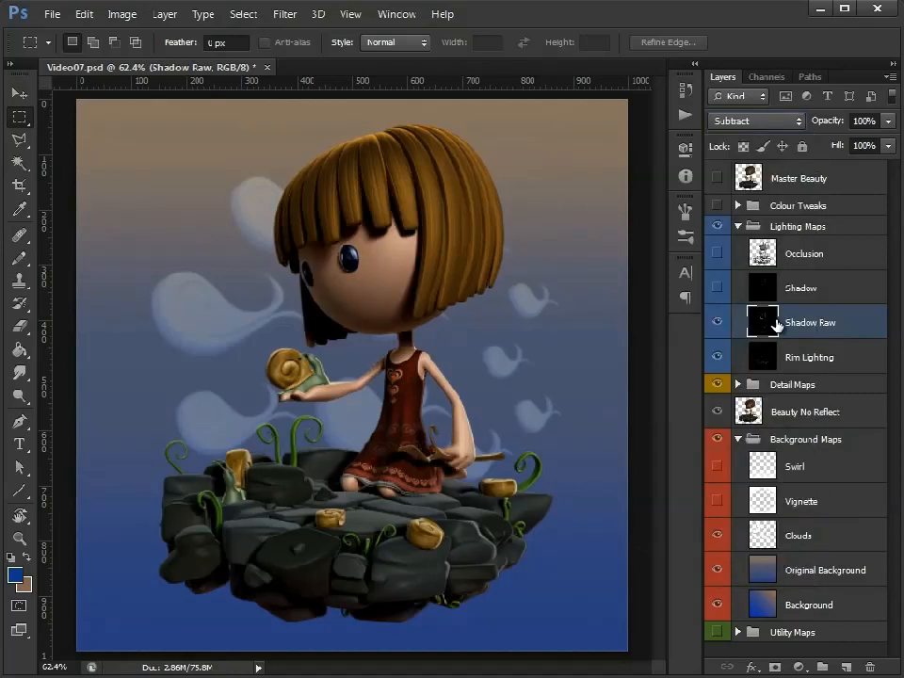
pyautogui.click(717, 325)
pyautogui.click(717, 325)
pyautogui.click(717, 325)
pyautogui.click(717, 324)
# Step: Reduce the Shadow Raw layer's opacity to 30% and check its effect by hiding and showing it
pyautogui.click(886, 120)
pyautogui.moveTo(871, 148); pyautogui.dragTo(826, 149)
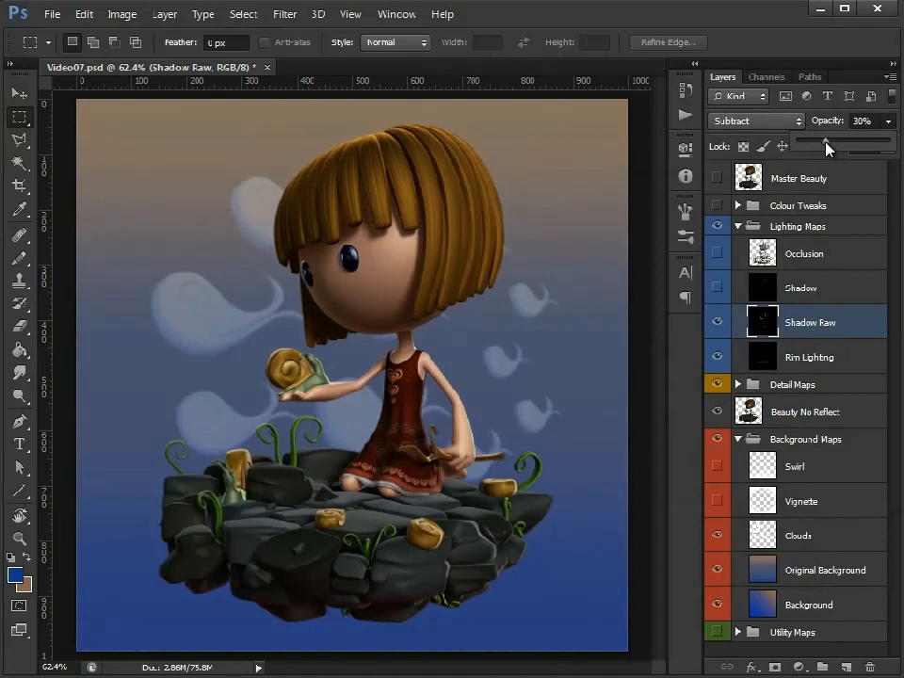
pyautogui.click(717, 325)
pyautogui.click(717, 325)
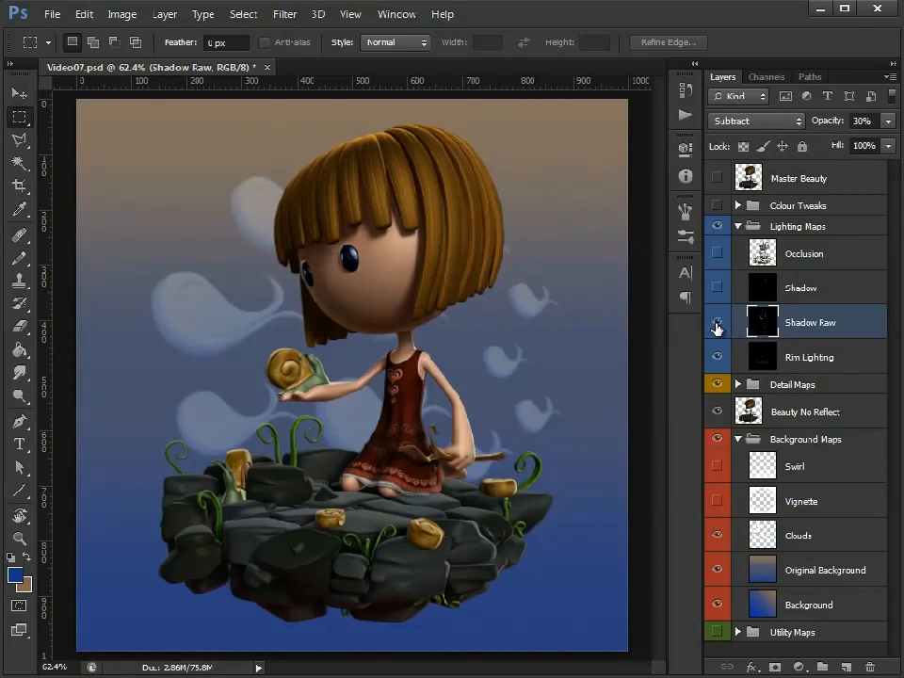
# Step: Show the Occlusion layer and set its blend mode to Overlay
pyautogui.click(811, 256)
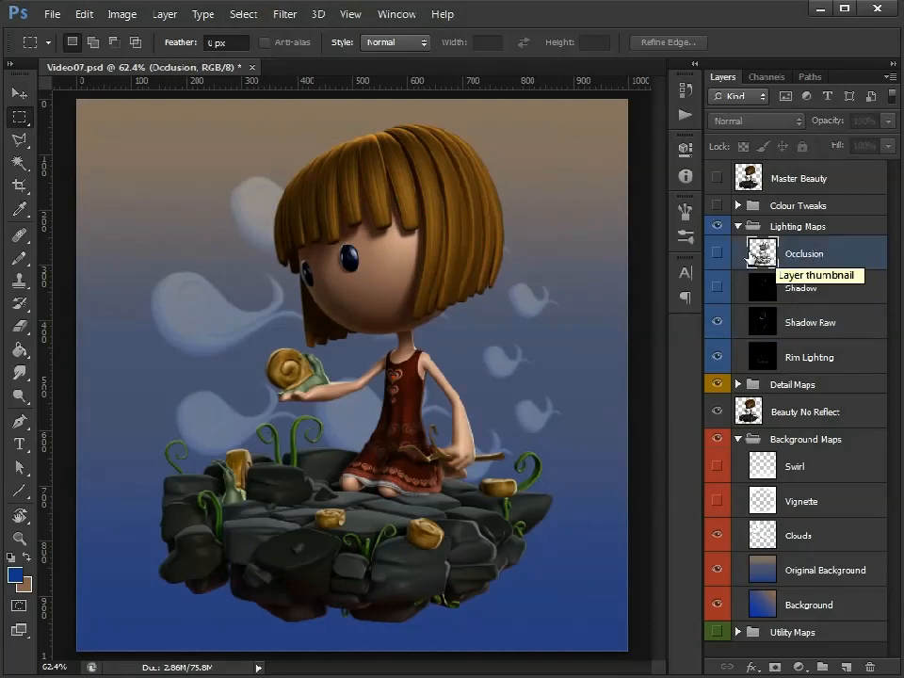
pyautogui.click(717, 254)
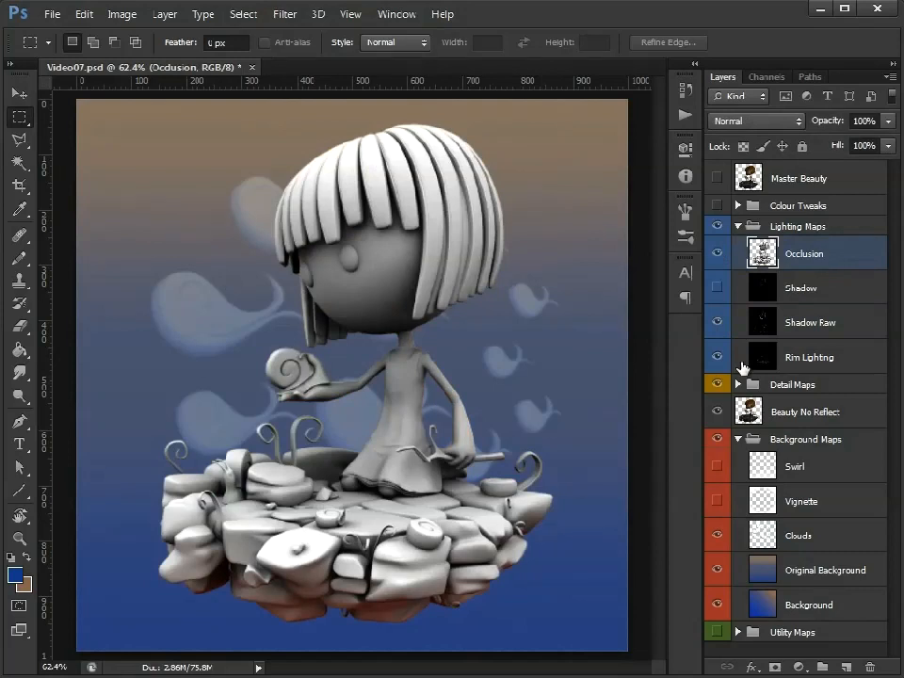
pyautogui.click(798, 121)
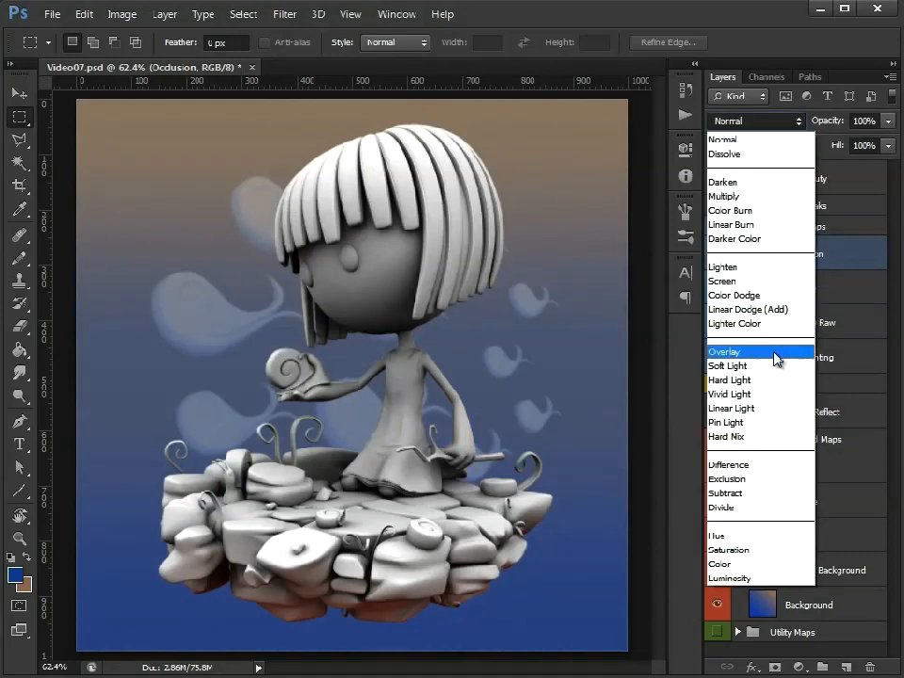
pyautogui.click(775, 354)
# Step: Compare the image with the Occlusion layer hidden and shown, and lower its opacity to 50%
pyautogui.click(717, 254)
pyautogui.click(717, 254)
pyautogui.click(717, 254)
pyautogui.click(717, 254)
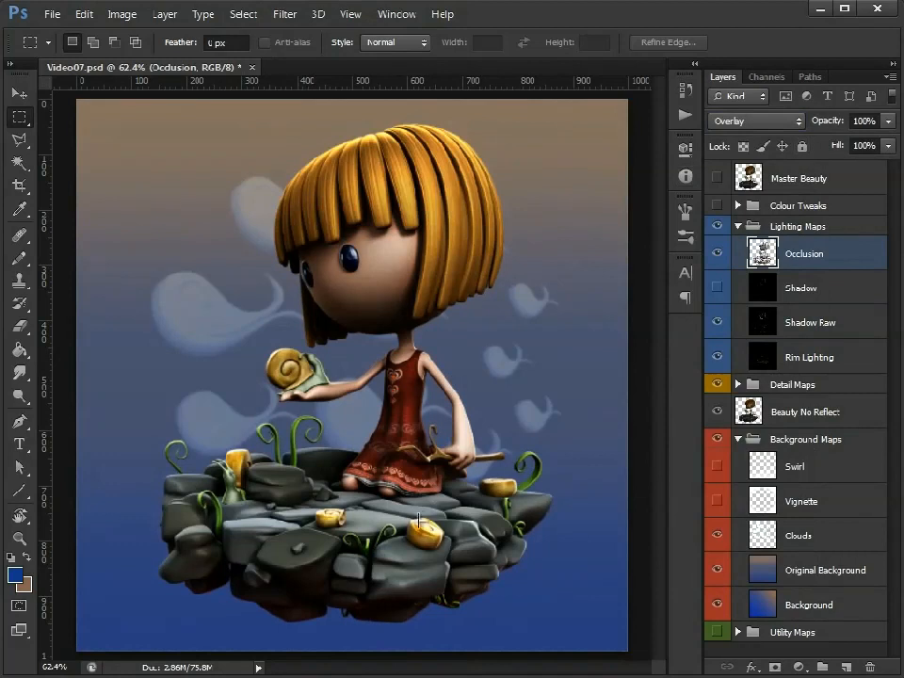
pyautogui.moveTo(888, 120); pyautogui.dragTo(849, 145)
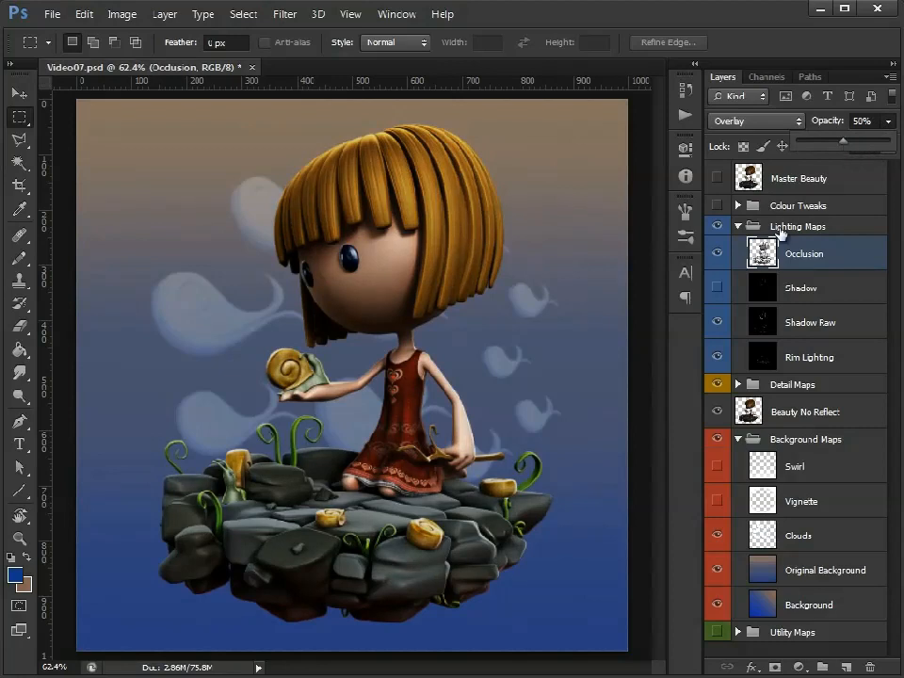
# Step: Compare the image repeatedly with the 50% Occlusion layer hidden and shown to judge its contribution
pyautogui.click(719, 255)
pyautogui.click(718, 254)
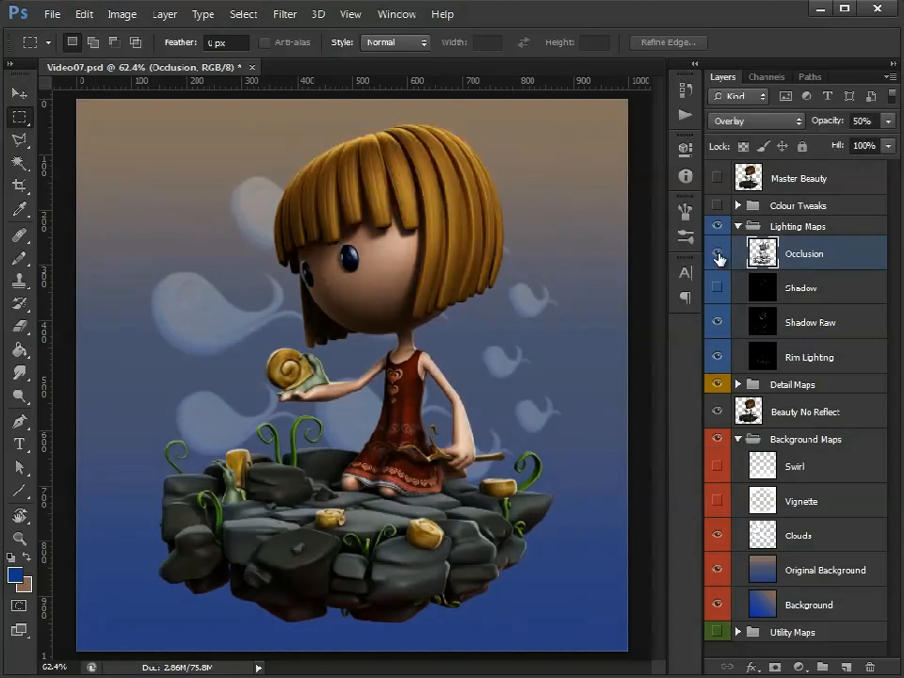
pyautogui.click(718, 254)
pyautogui.click(719, 254)
pyautogui.click(718, 254)
pyautogui.click(718, 254)
pyautogui.click(717, 255)
pyautogui.click(717, 255)
pyautogui.click(717, 255)
pyautogui.click(717, 255)
# Step: Show the Colour Tweaks group with only its Levels 1 adjustment active, hiding the Hair group and both Hue/Saturation layers
pyautogui.click(738, 227)
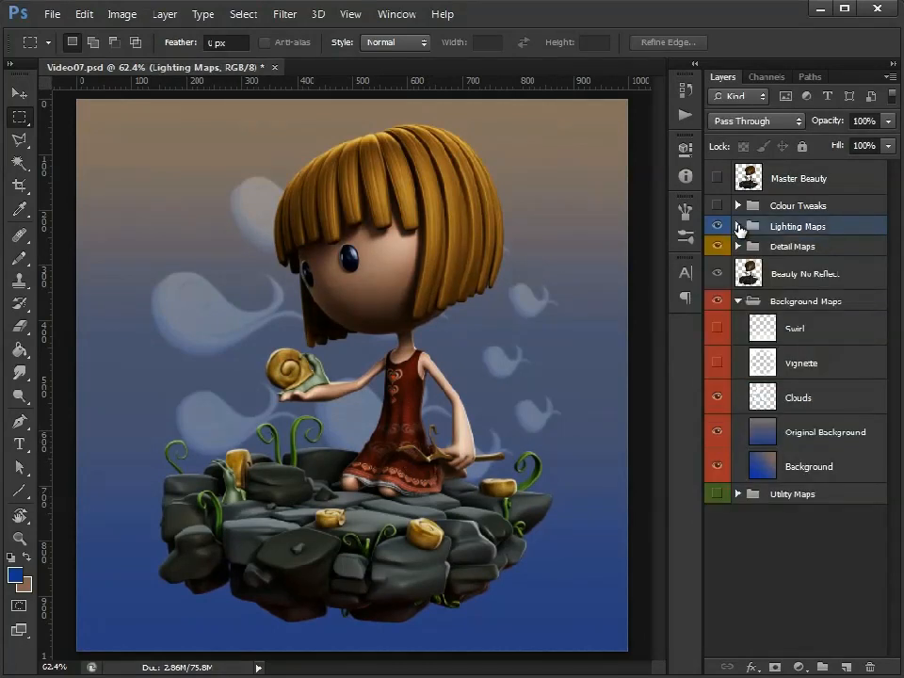
pyautogui.click(738, 301)
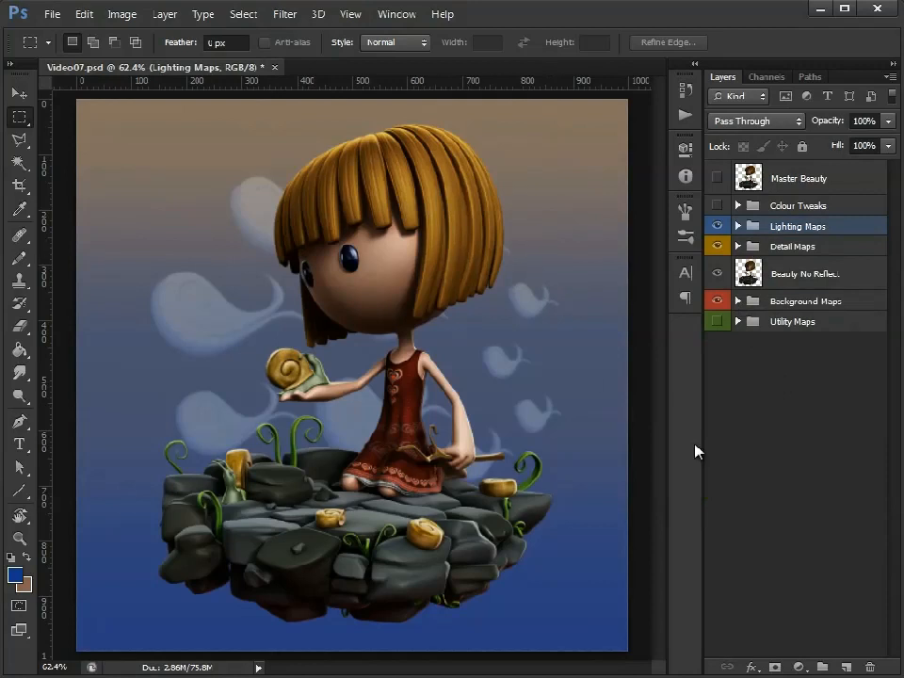
pyautogui.click(737, 205)
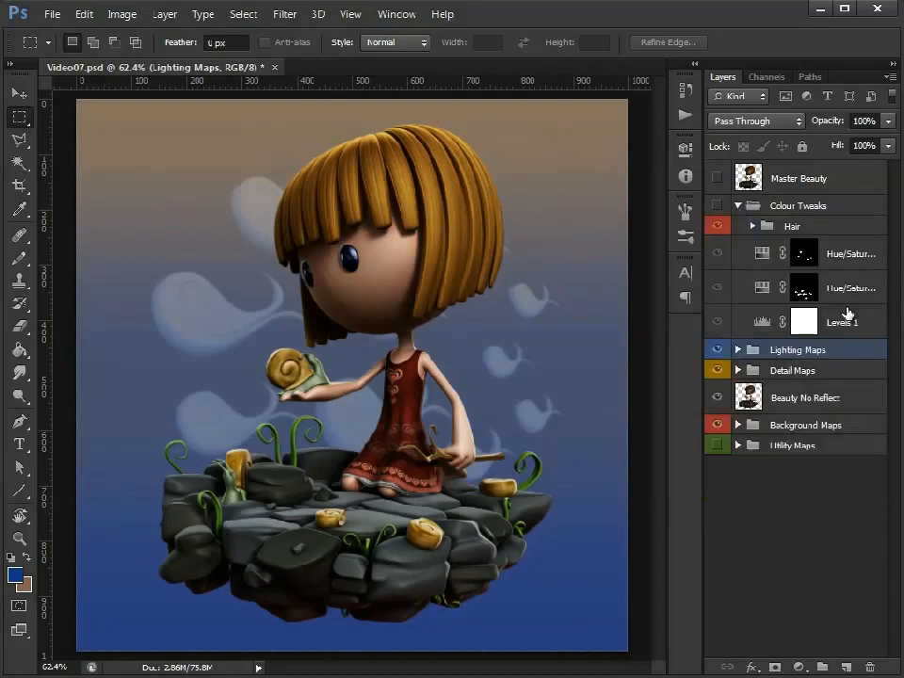
pyautogui.click(717, 206)
pyautogui.click(718, 225)
pyautogui.click(717, 254)
pyautogui.click(717, 287)
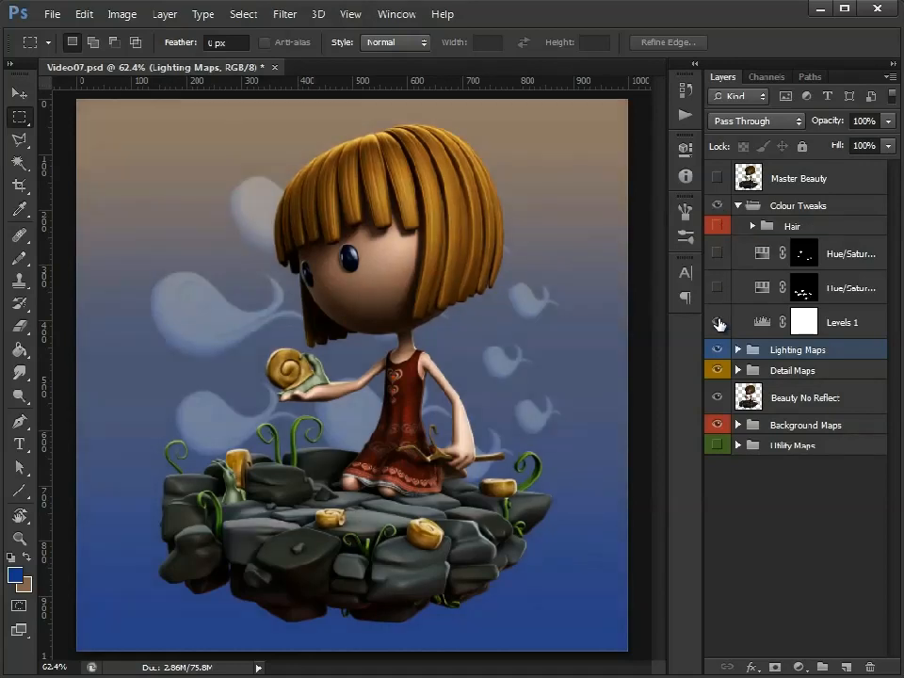
pyautogui.click(717, 322)
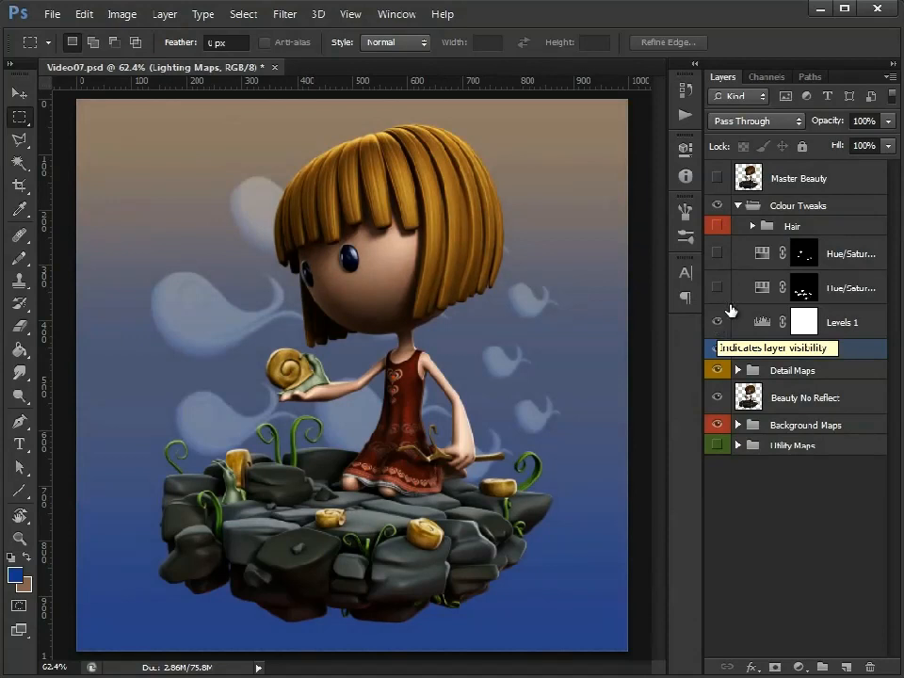
# Step: Select all of the character's hair, including the strands behind the face, with the Magic Wand on the Selection Mask utility layer
pyautogui.click(812, 228)
pyautogui.click(751, 227)
pyautogui.click(752, 227)
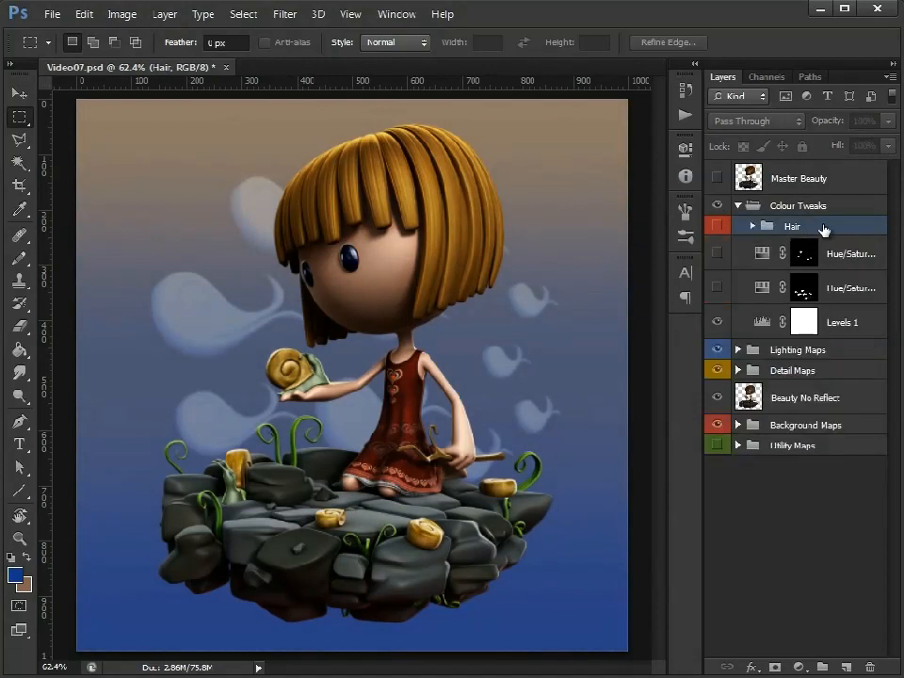
pyautogui.click(738, 446)
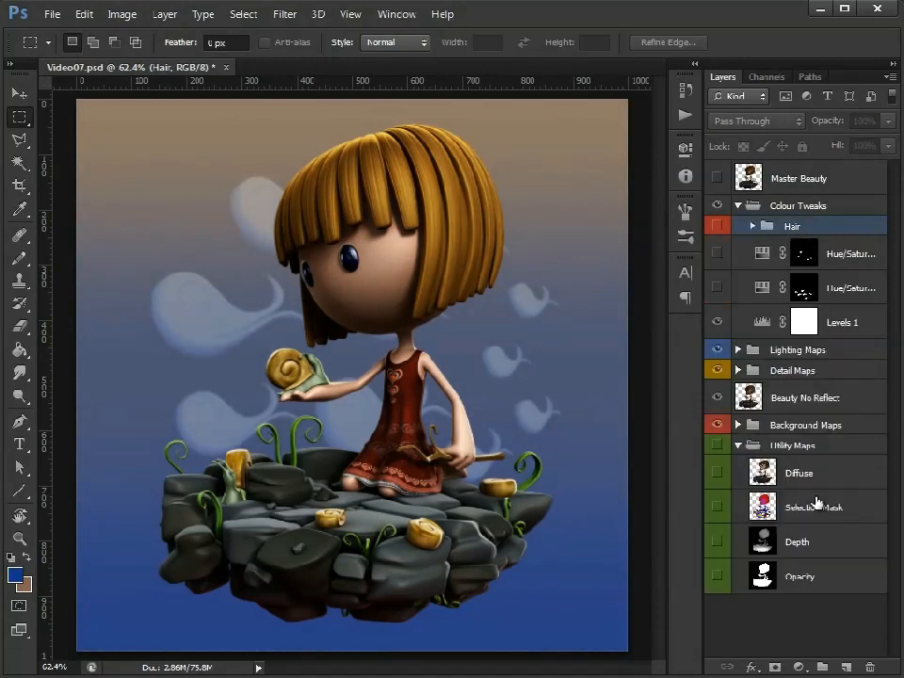
pyautogui.click(19, 537)
pyautogui.click(409, 135)
pyautogui.click(409, 137)
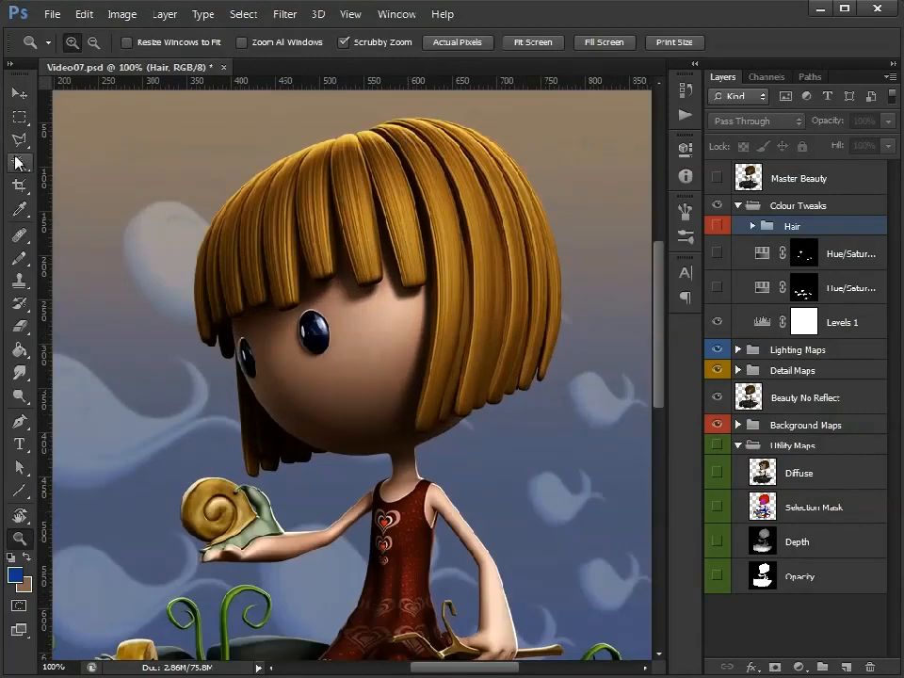
pyautogui.click(16, 160)
pyautogui.click(805, 509)
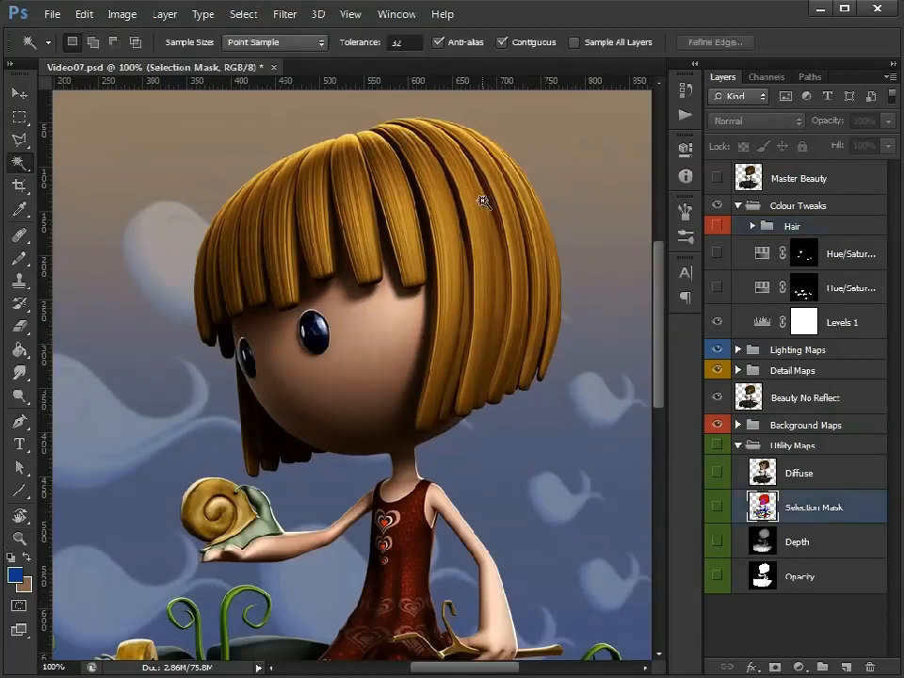
pyautogui.click(482, 201)
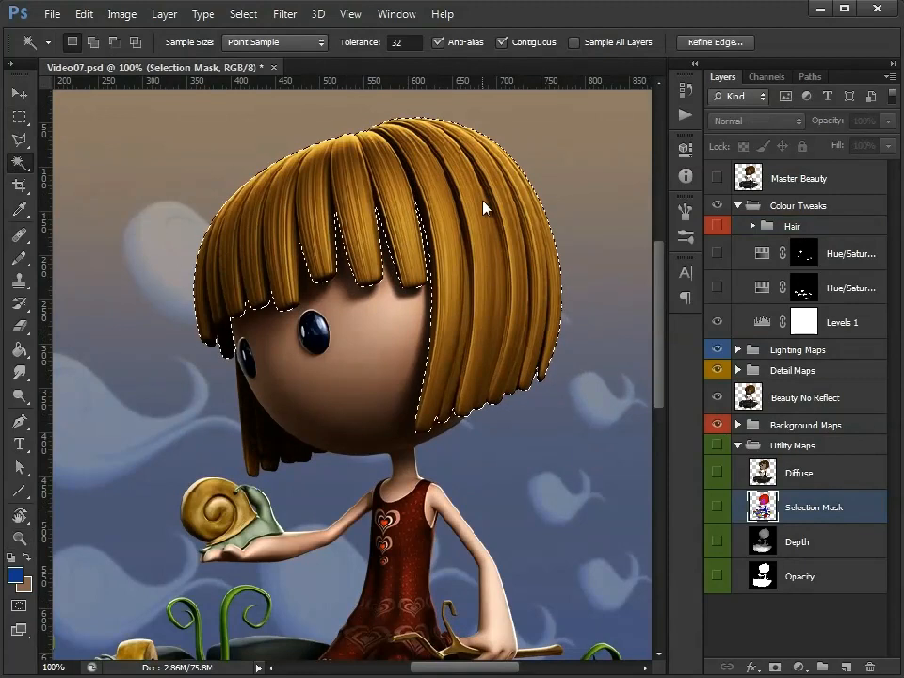
pyautogui.keyDown('shift'); pyautogui.click(252, 433); pyautogui.keyUp('shift')
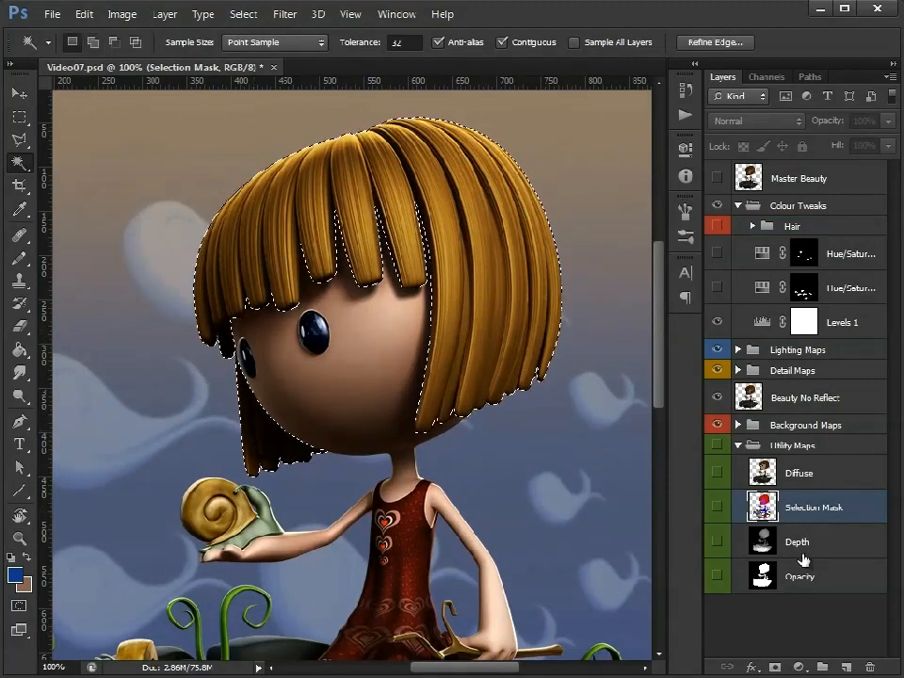
# Step: Add a Hue/Saturation adjustment masked to the hair, place it just above Colour Tweaks, and set its hue to +79
pyautogui.click(798, 666)
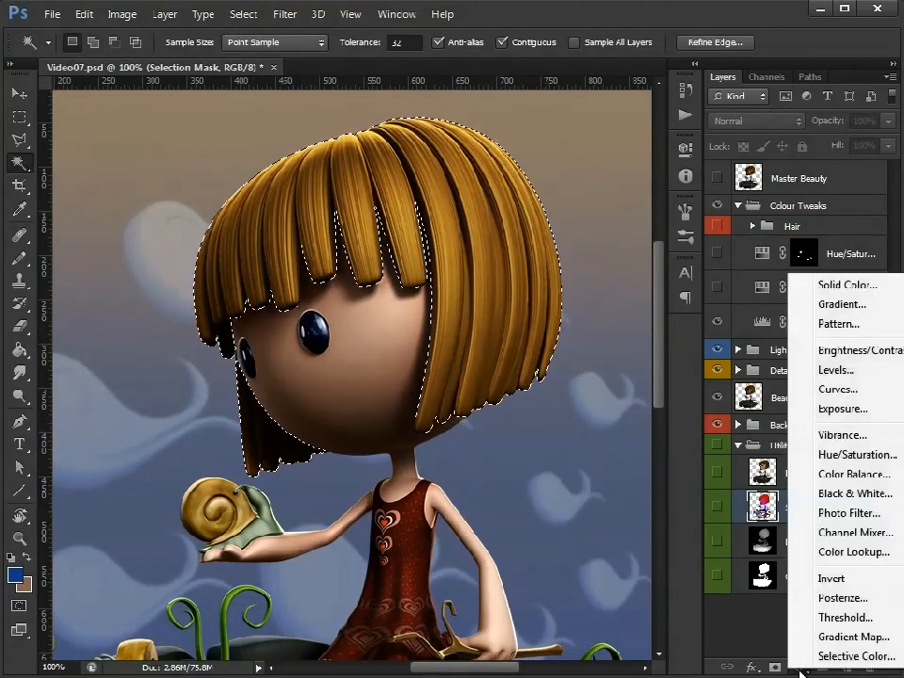
pyautogui.click(884, 460)
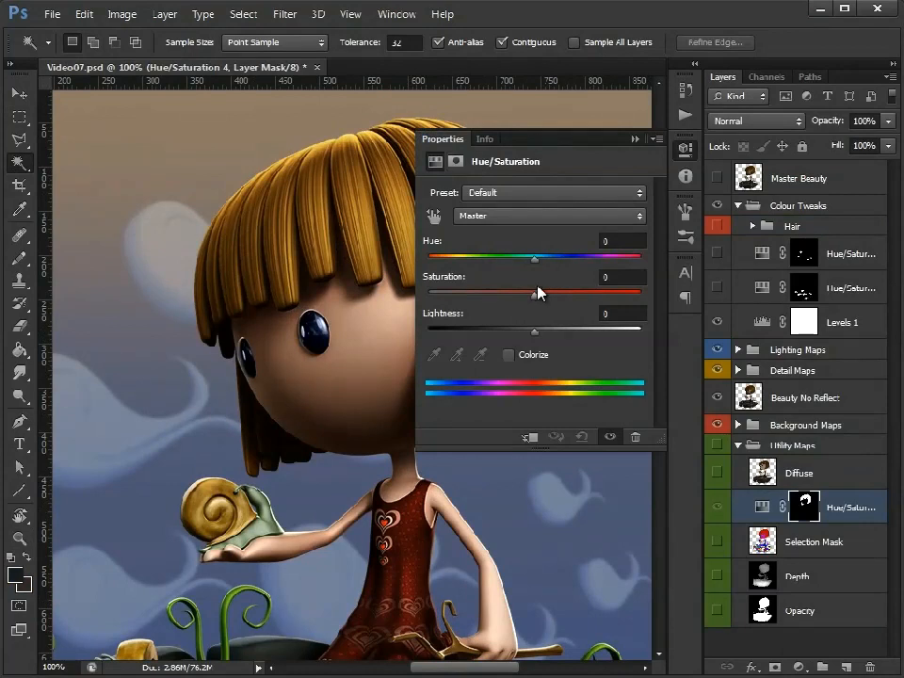
pyautogui.moveTo(533, 258); pyautogui.dragTo(498, 271)
pyautogui.moveTo(851, 509); pyautogui.dragTo(843, 185)
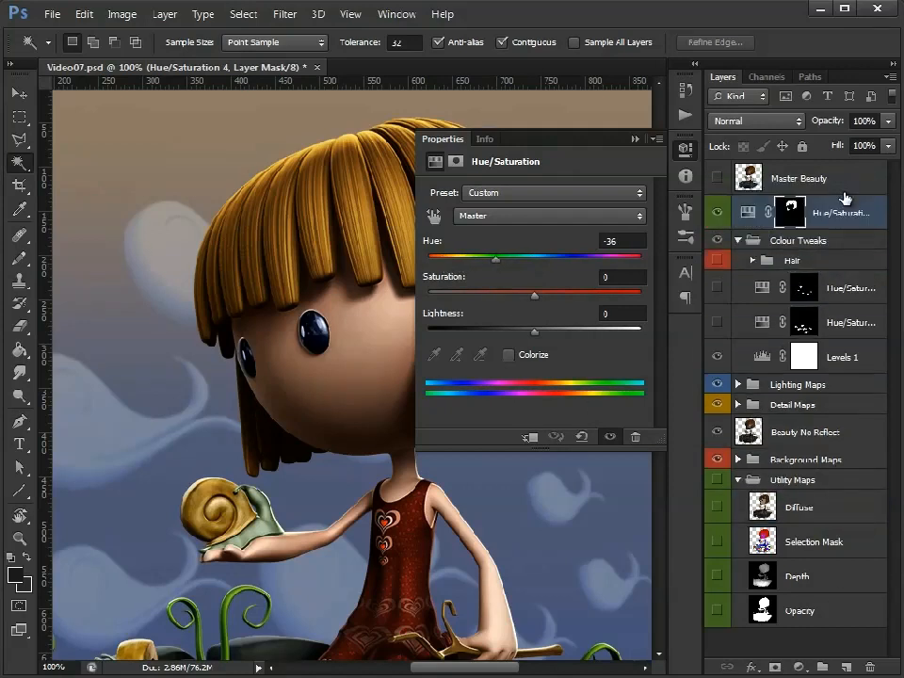
pyautogui.moveTo(494, 258); pyautogui.dragTo(600, 275)
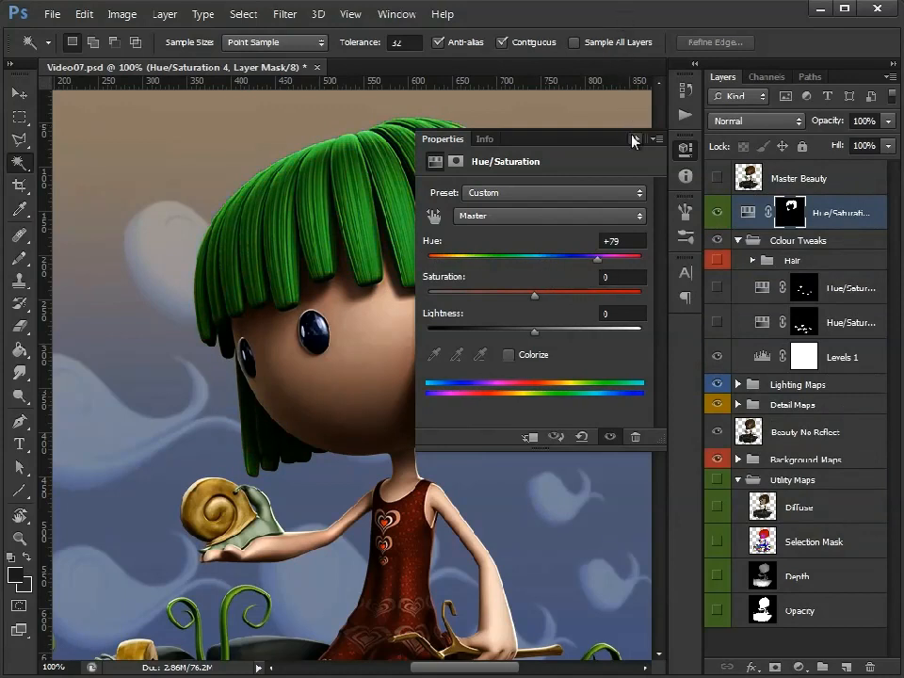
# Step: Compare the hair colour with the new Hue/Saturation adjustment shown and hidden, leaving it hidden
pyautogui.click(634, 139)
pyautogui.click(718, 215)
pyautogui.click(717, 215)
pyautogui.click(718, 215)
pyautogui.click(717, 215)
pyautogui.click(717, 215)
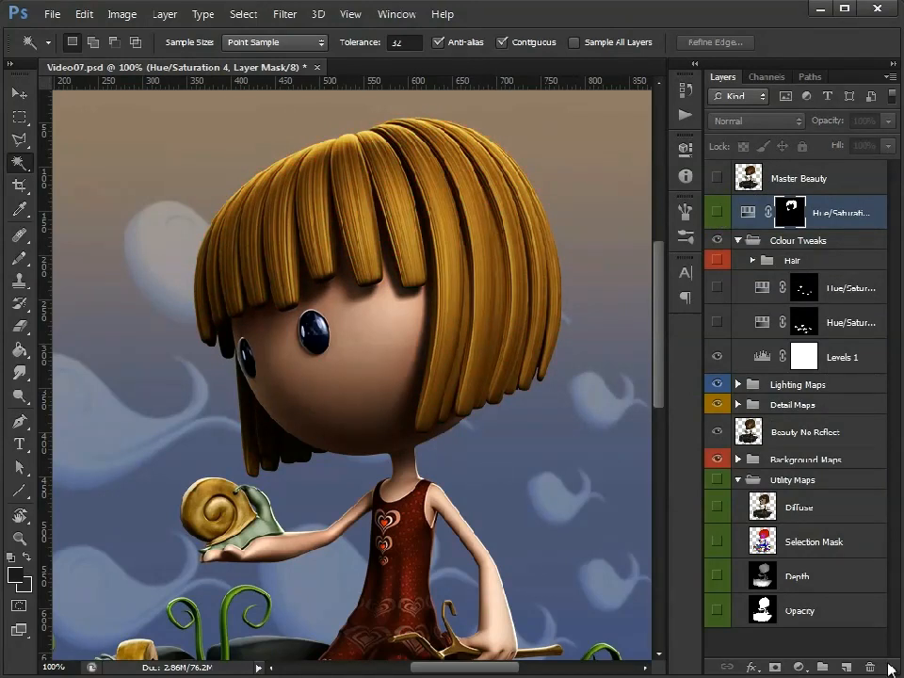
# Step: Fit the whole image in view and check the green hair adjustment on the full composition, leaving it hidden
pyautogui.click(775, 541)
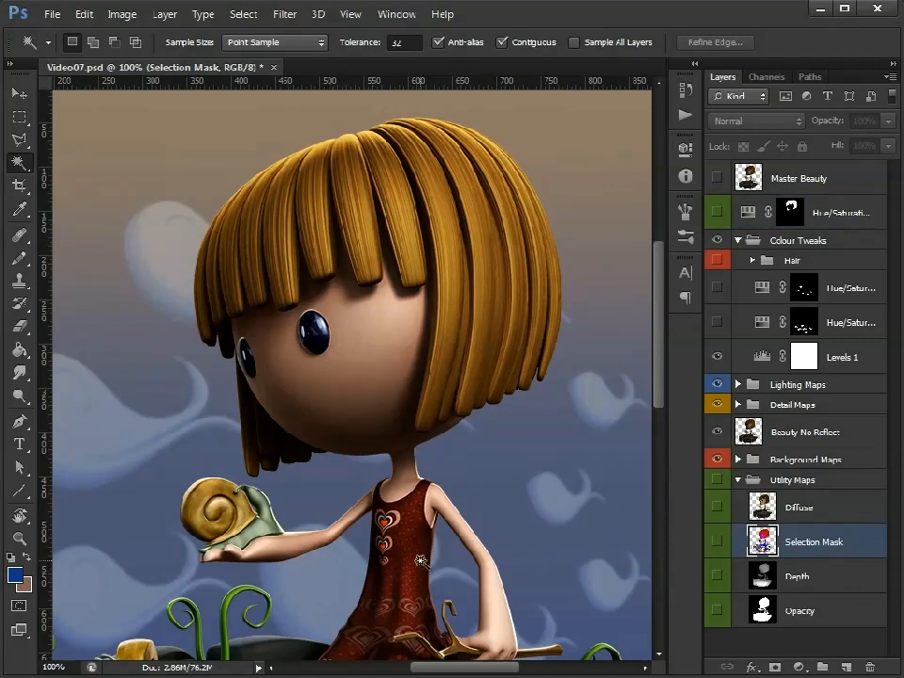
pyautogui.scroll(-3, 493, 269)
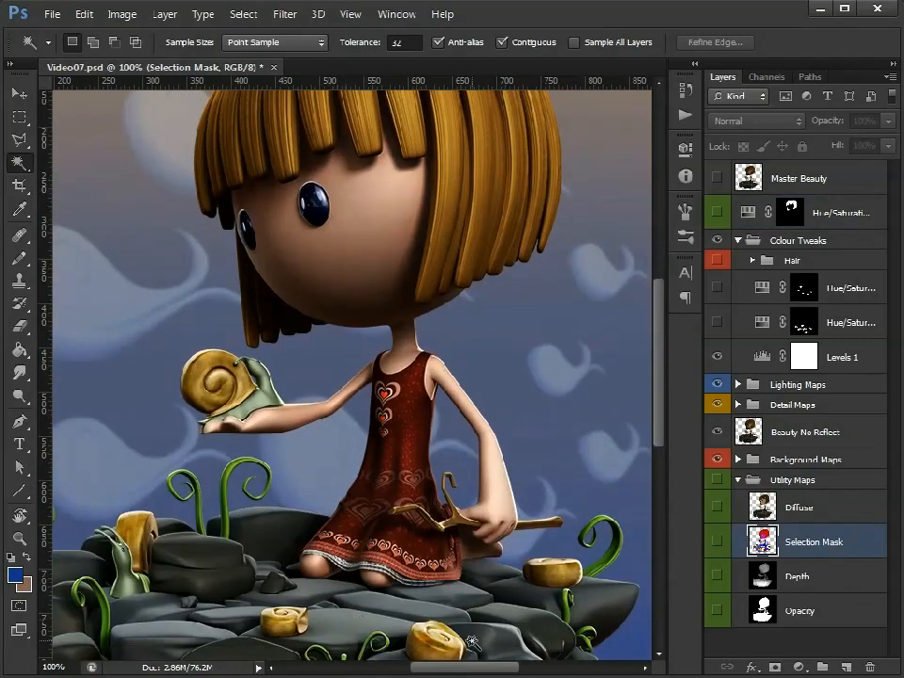
pyautogui.scroll(1, 661, 464)
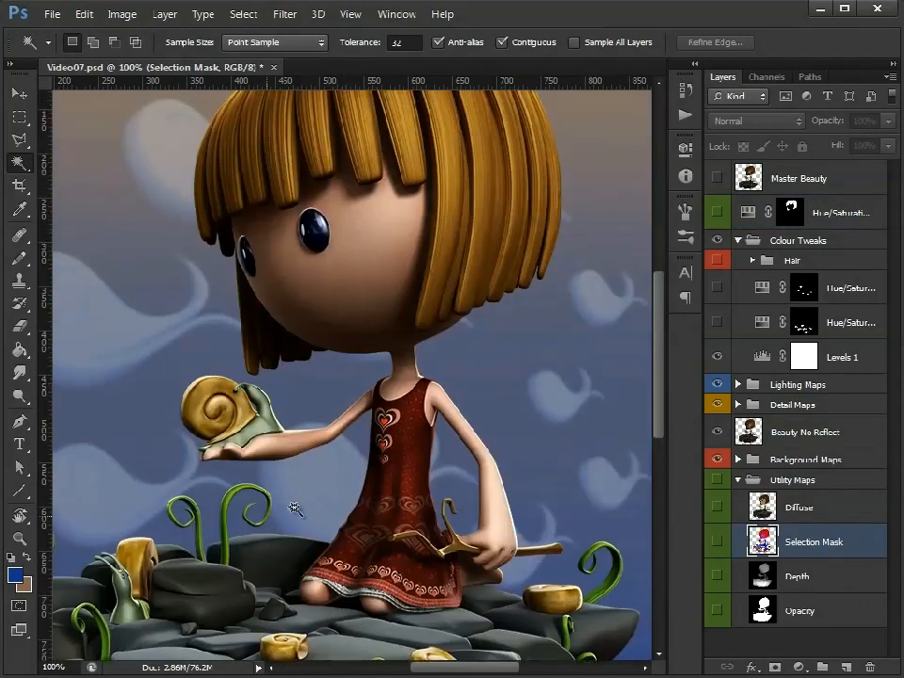
pyautogui.click(19, 537)
pyautogui.keyDown('alt'); pyautogui.click(464, 359); pyautogui.keyUp('alt')
pyautogui.keyDown('alt'); pyautogui.click(464, 358); pyautogui.keyUp('alt')
pyautogui.rightClick(432, 358)
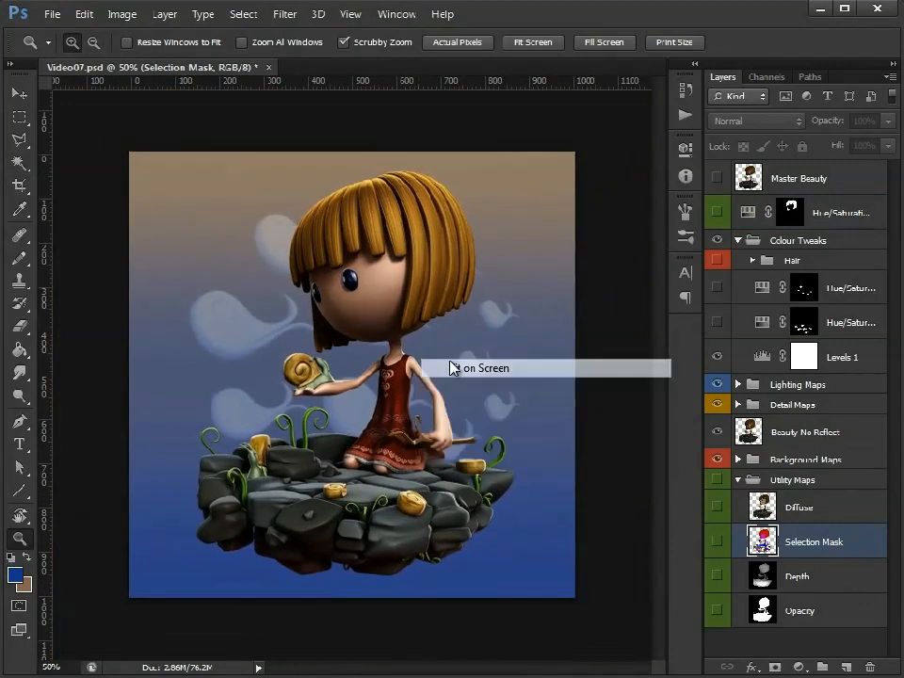
pyautogui.click(454, 367)
pyautogui.click(718, 211)
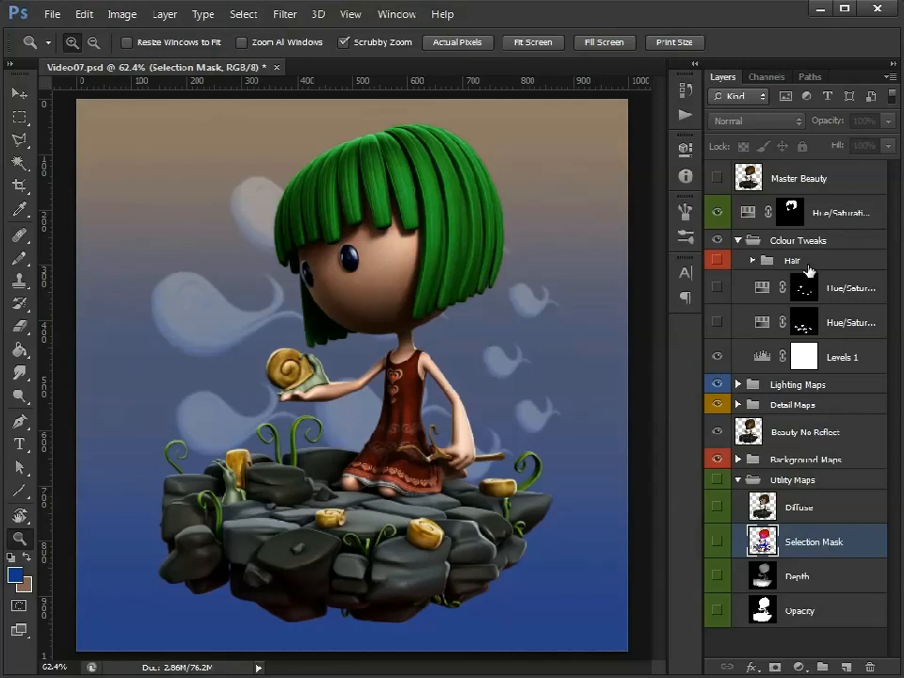
pyautogui.click(717, 211)
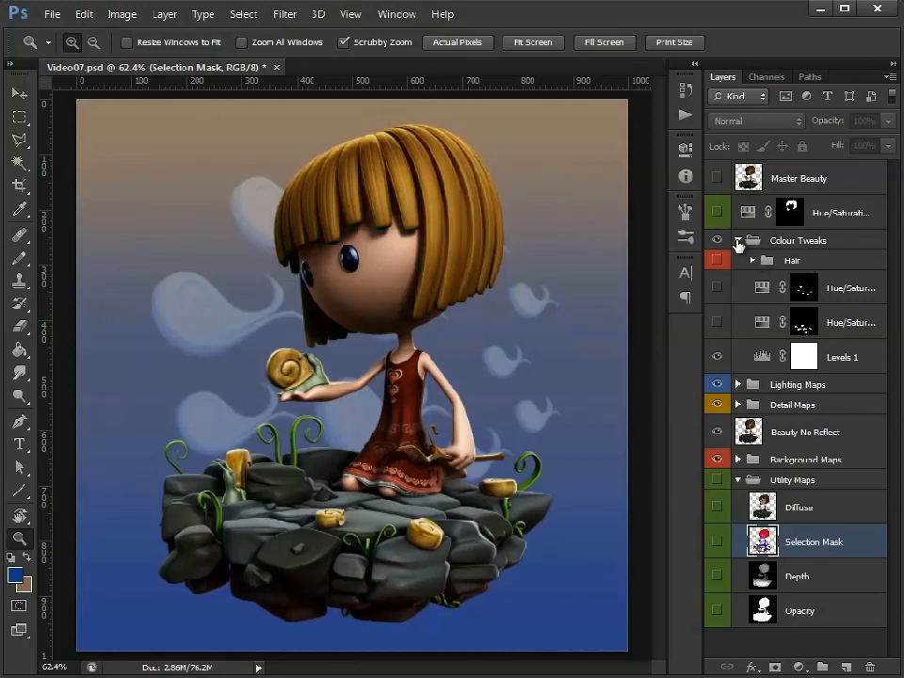
# Step: Show both Hue/Saturation adjustments and the Hair group inside Colour Tweaks, and collapse the group
pyautogui.click(717, 324)
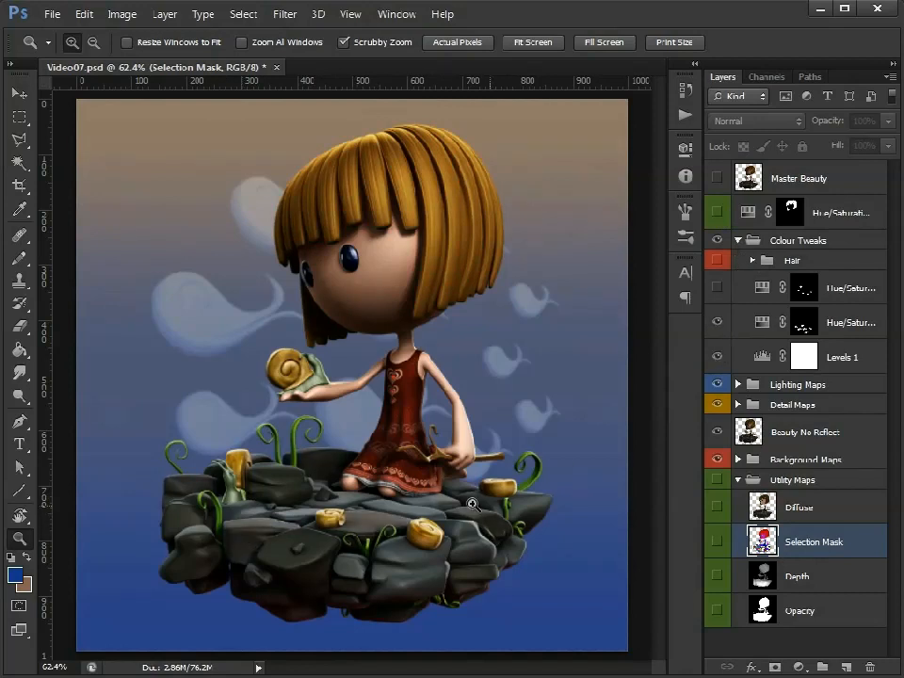
pyautogui.click(717, 290)
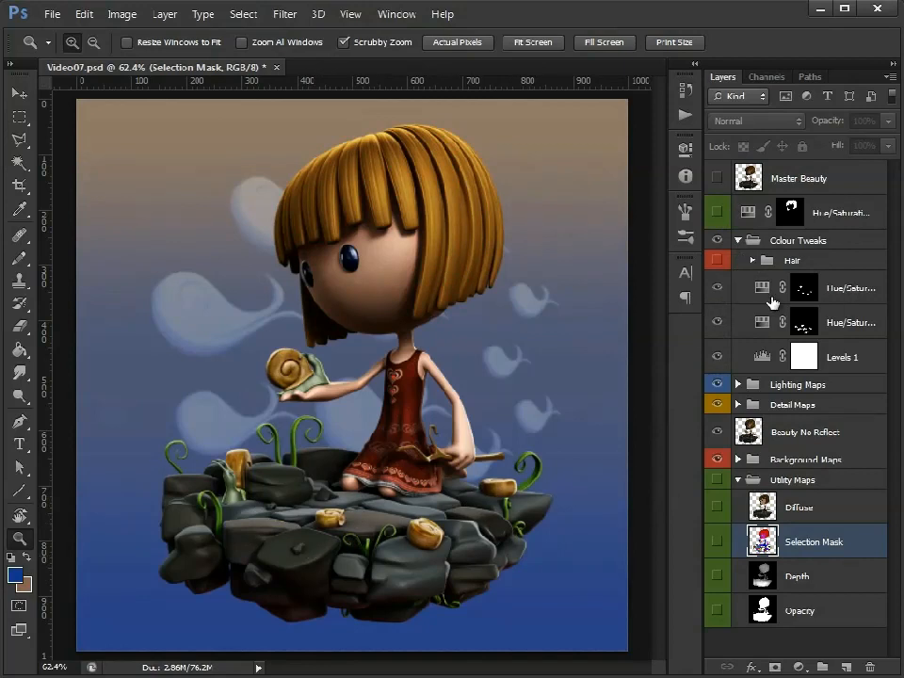
pyautogui.click(717, 288)
pyautogui.click(718, 288)
pyautogui.click(718, 263)
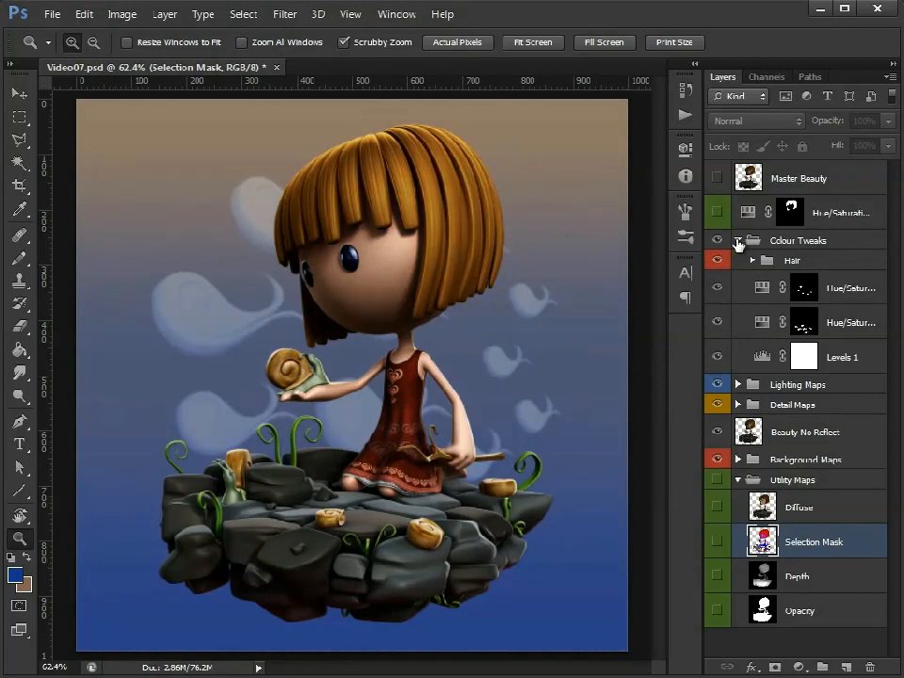
pyautogui.click(738, 243)
# Step: Delete the Hue/Saturation 4 hair adjustment together with its layer mask
pyautogui.click(789, 213)
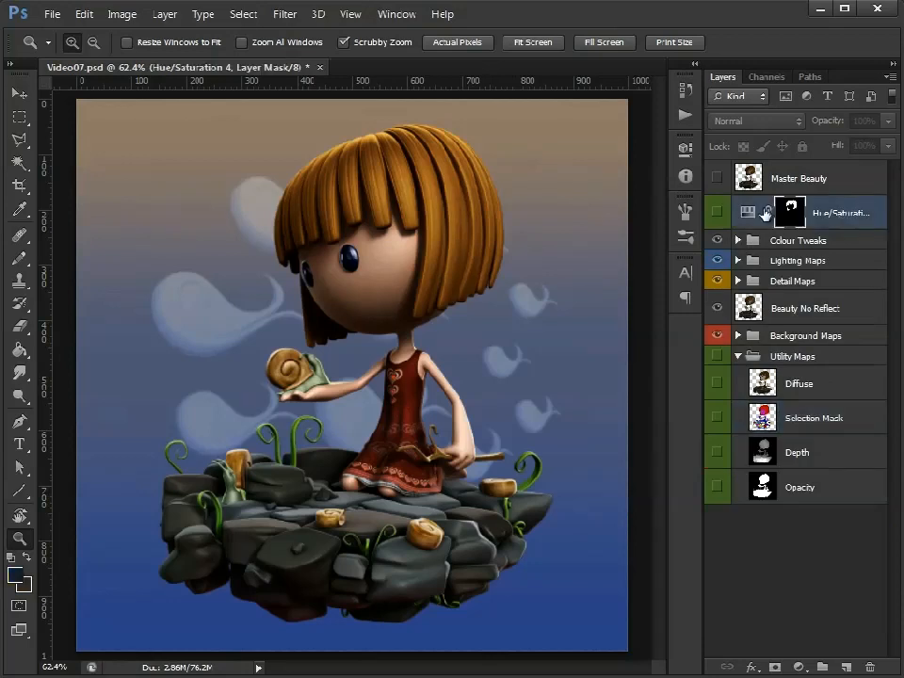
pyautogui.click(868, 667)
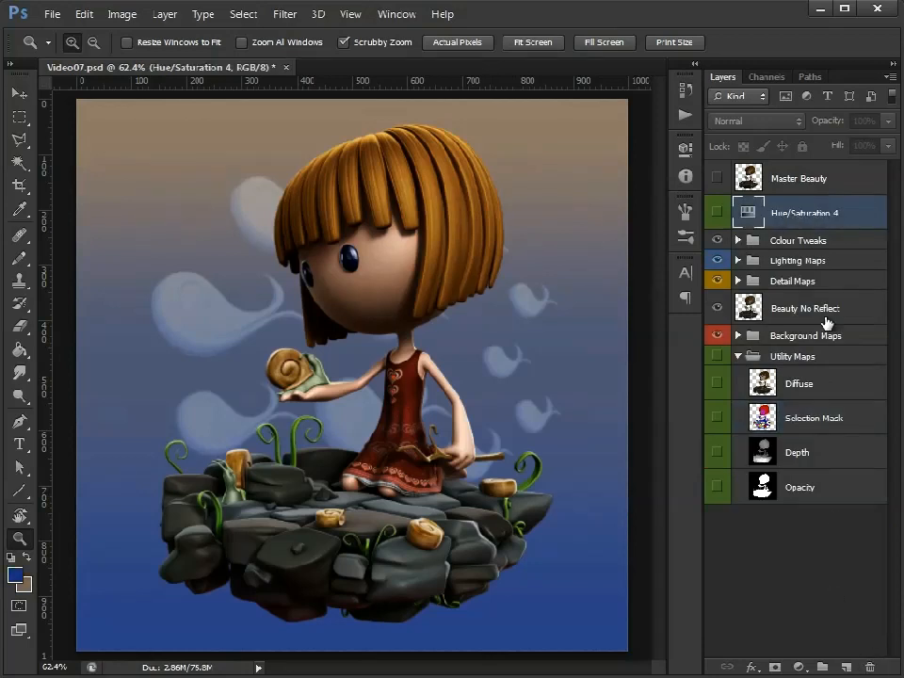
pyautogui.click(868, 668)
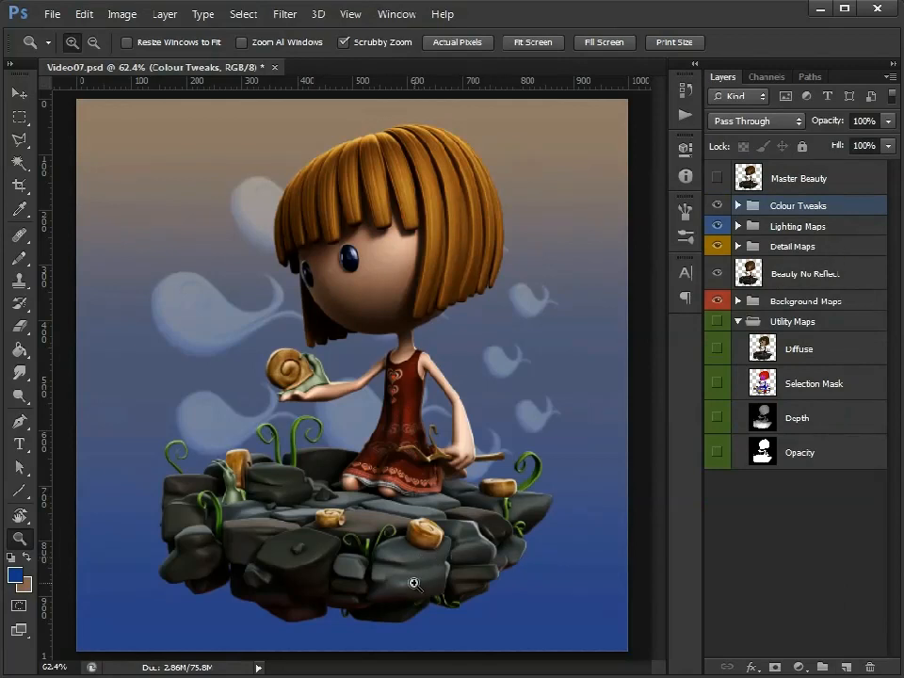
# Step: Hide the Original Background layer and show the Vignette and Swirl layers in the Background Maps group
pyautogui.click(737, 321)
pyautogui.click(737, 301)
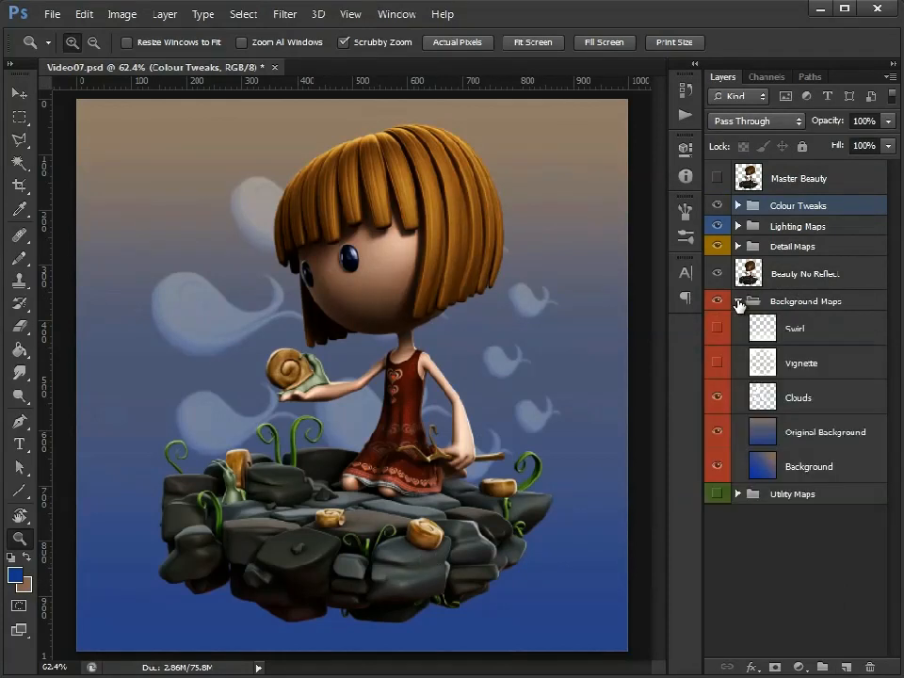
pyautogui.click(787, 432)
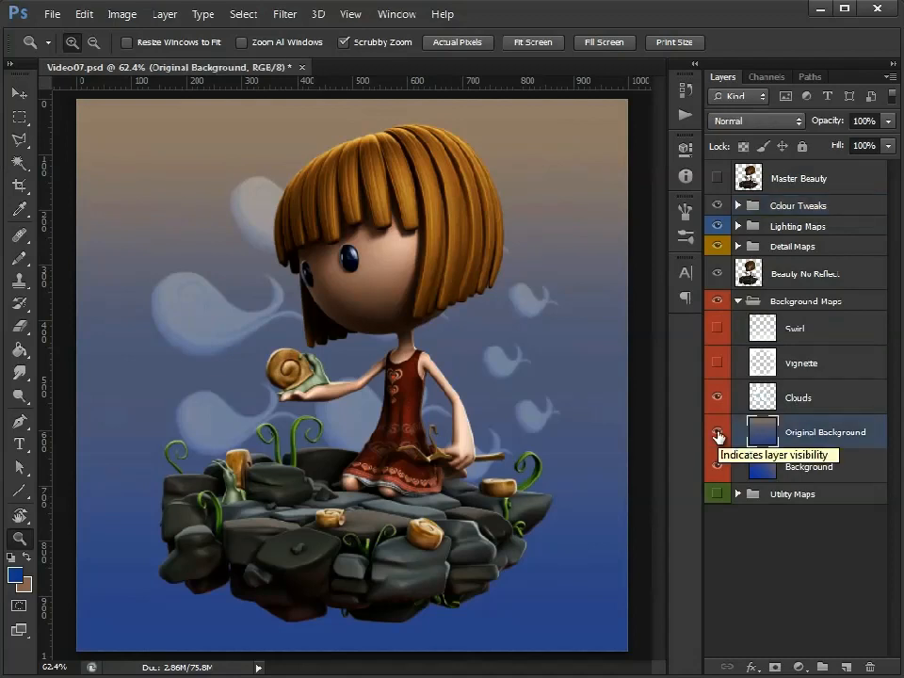
pyautogui.click(717, 434)
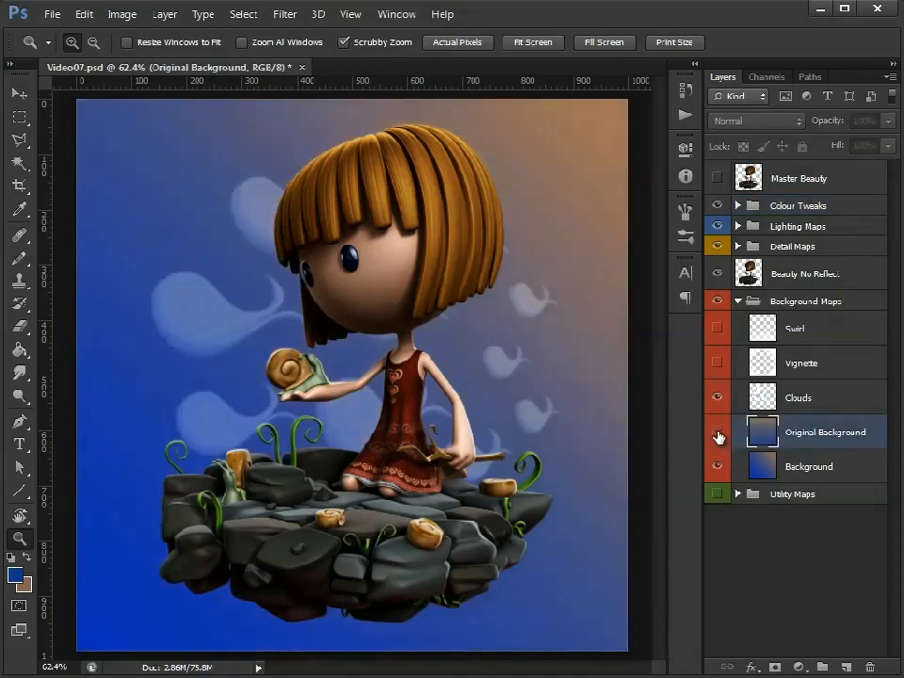
pyautogui.click(719, 363)
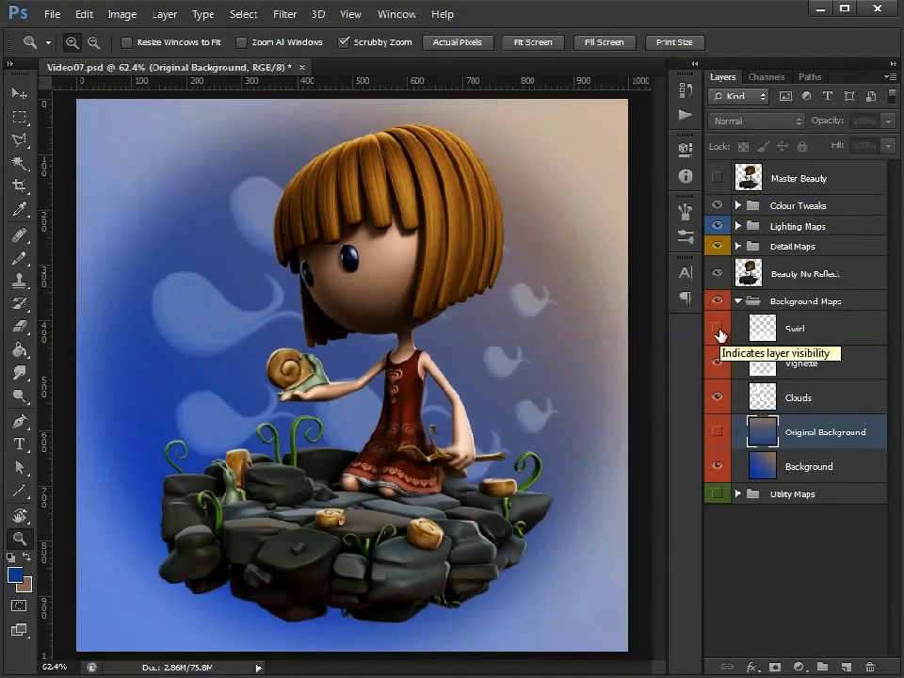
pyautogui.click(718, 329)
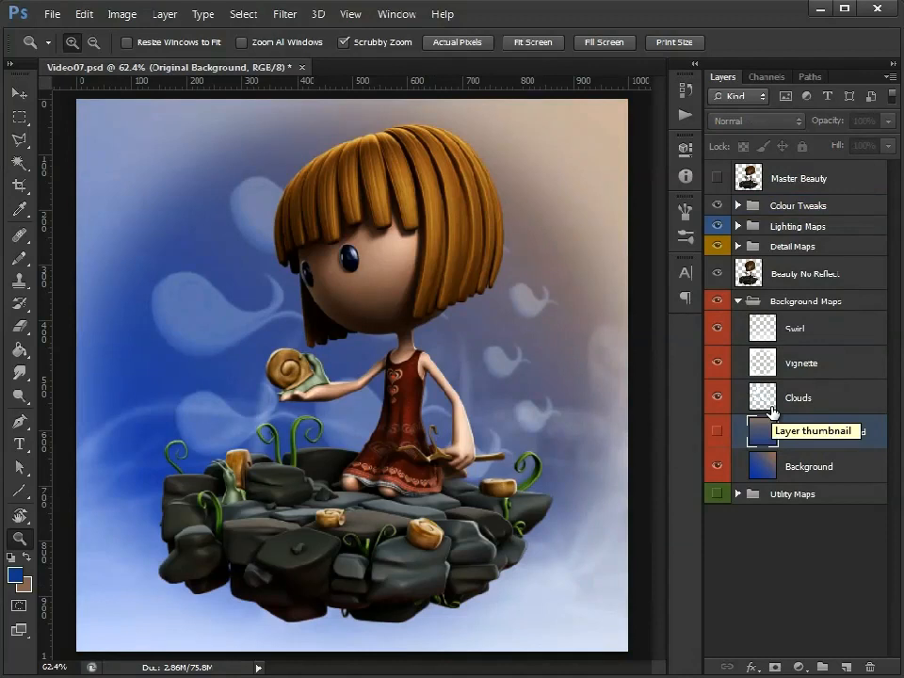
pyautogui.click(737, 302)
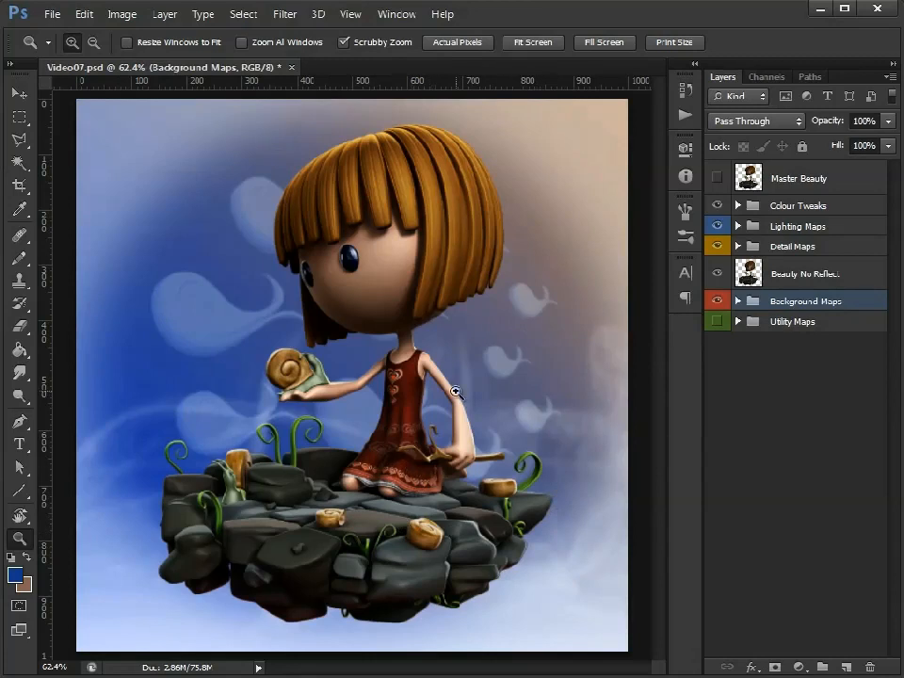
# Step: Expand the Detail Maps group and show its Textures group over the rocks and snail
pyautogui.click(400, 529)
pyautogui.click(392, 557)
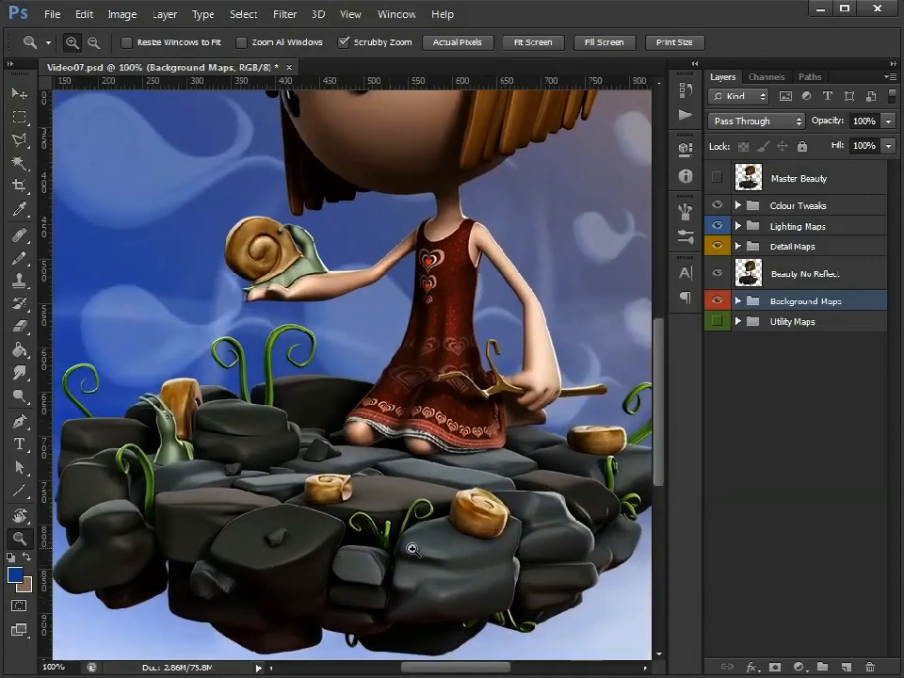
pyautogui.scroll(-2, 405, 552)
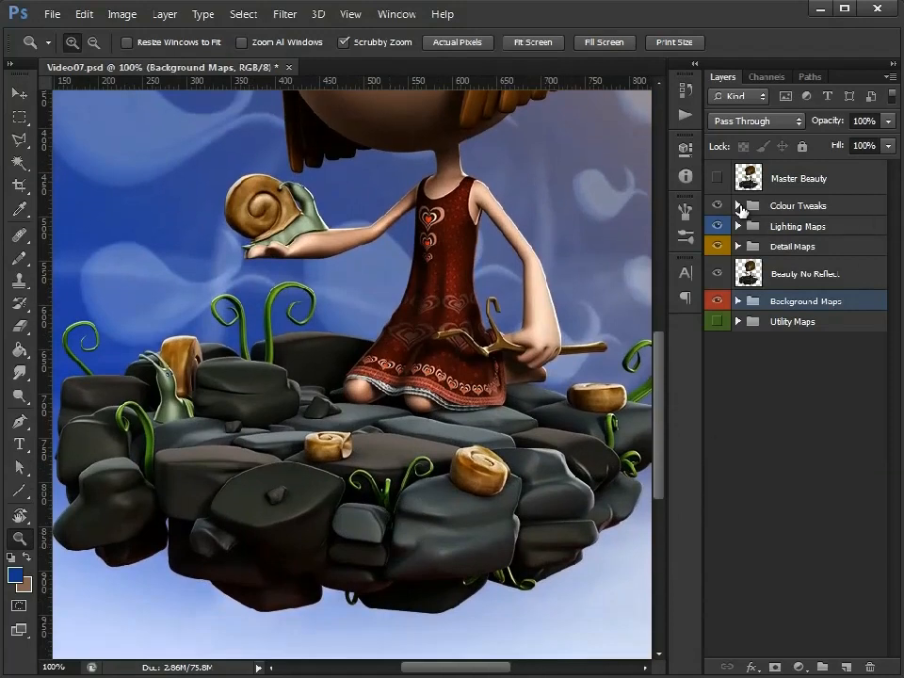
pyautogui.click(739, 246)
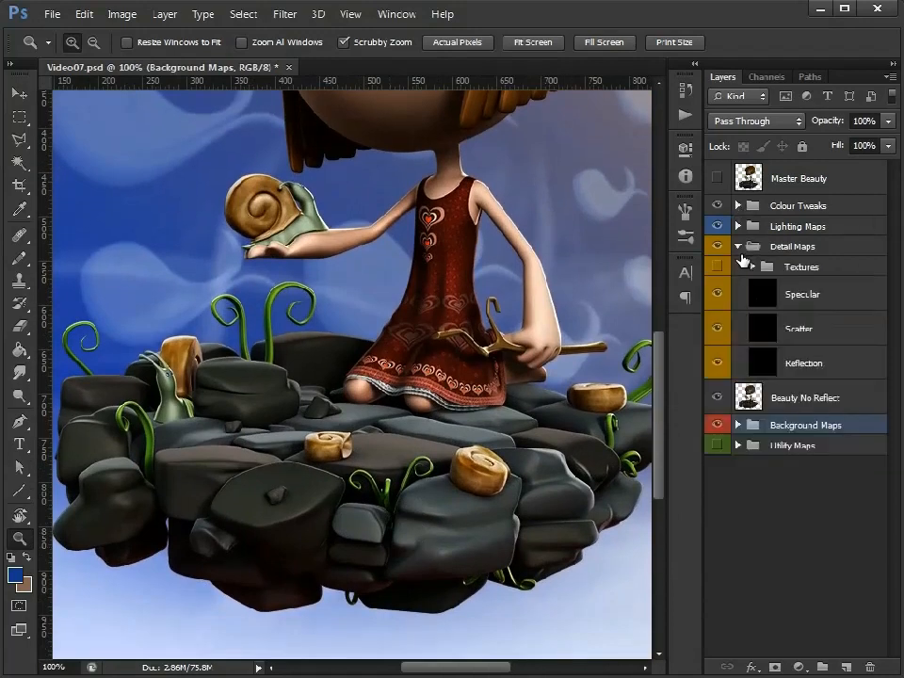
pyautogui.click(824, 269)
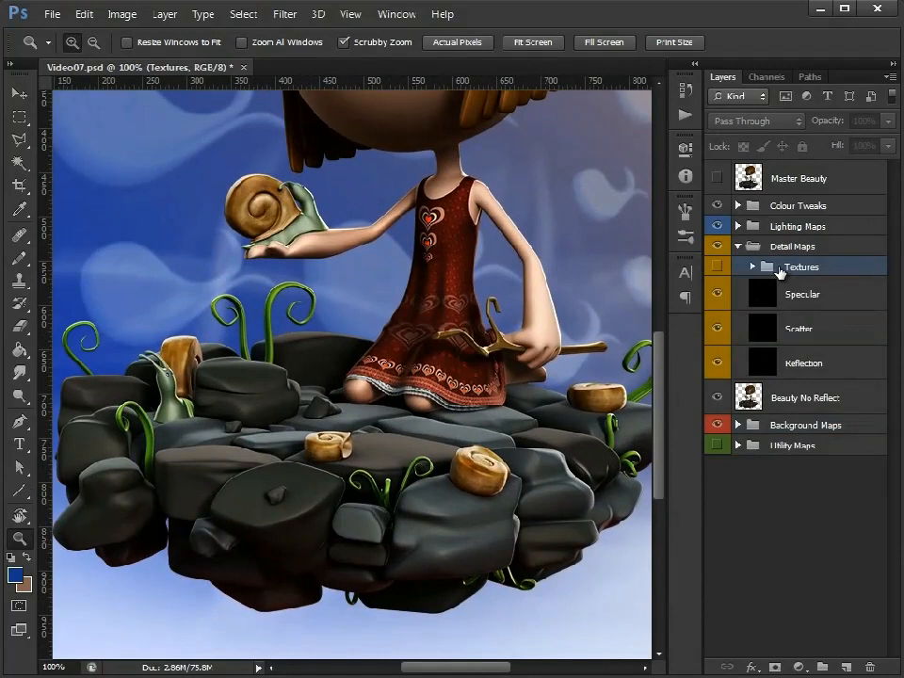
pyautogui.click(718, 267)
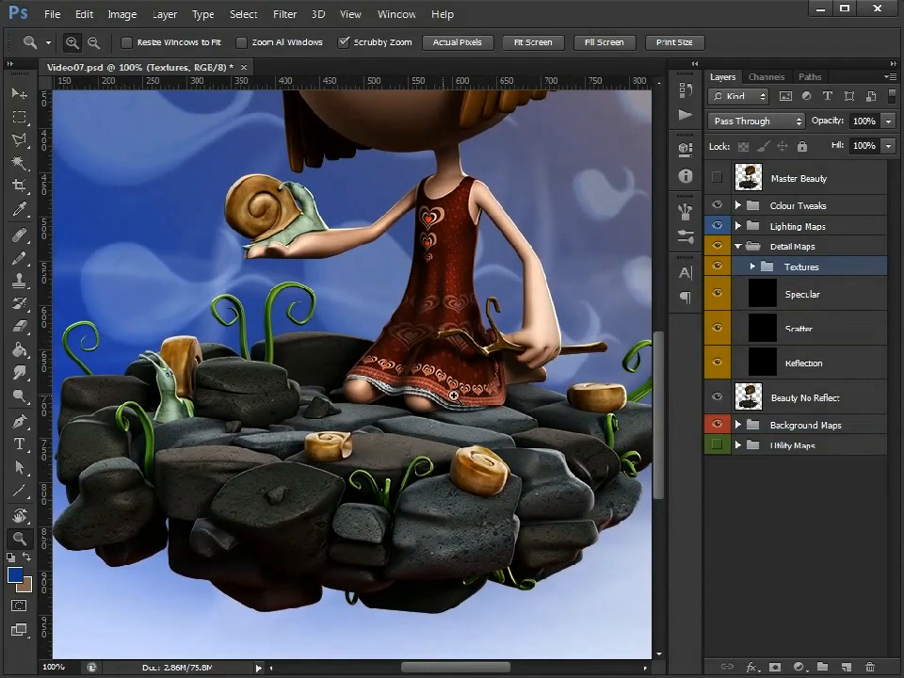
# Step: Expand the Textures and Stone groups and compare the image with and without the Snail texture
pyautogui.click(751, 266)
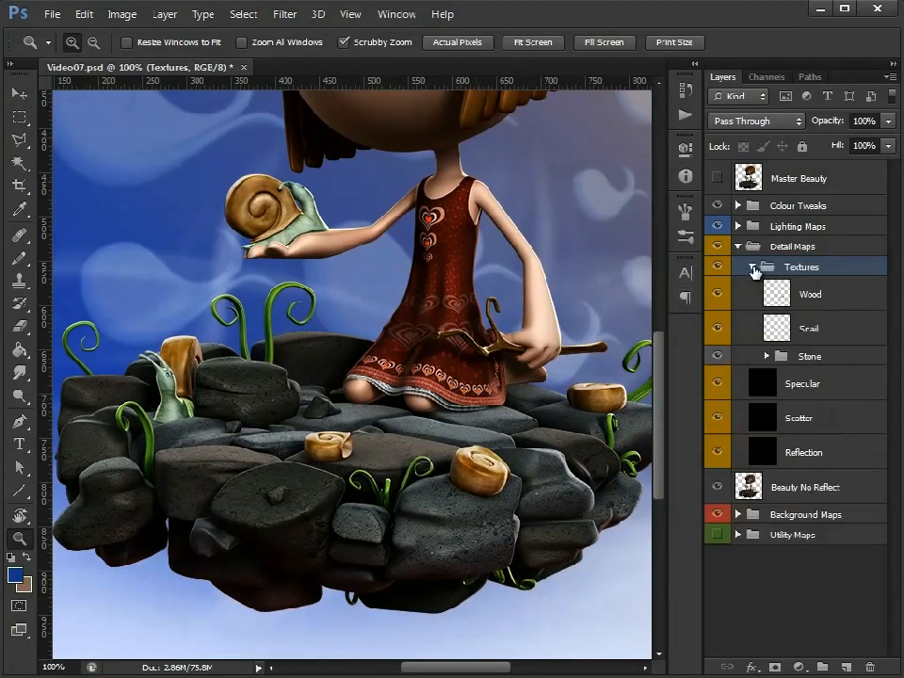
pyautogui.click(766, 356)
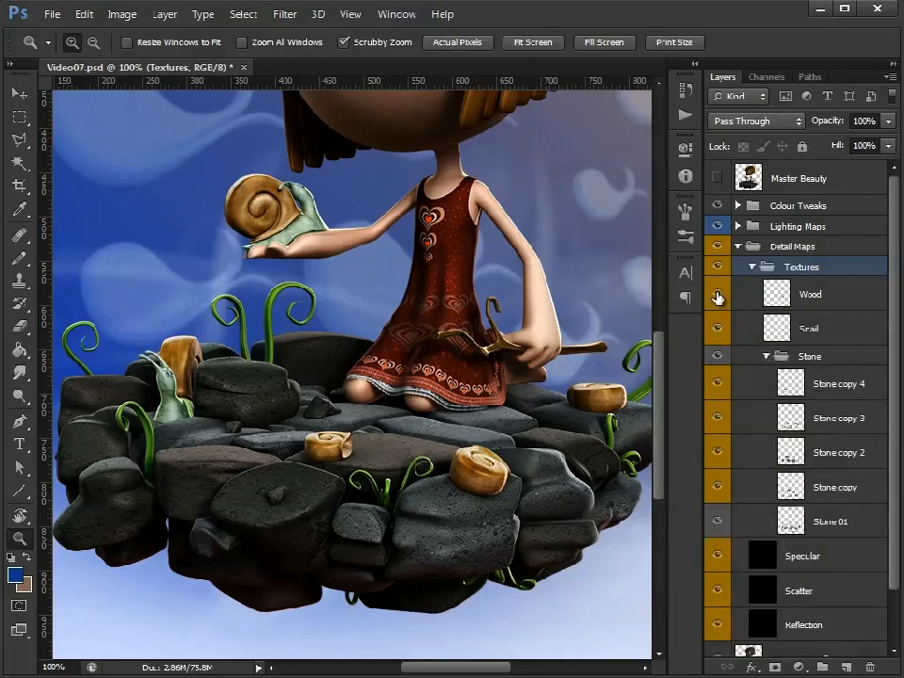
pyautogui.click(717, 330)
pyautogui.click(717, 330)
pyautogui.click(717, 330)
pyautogui.click(717, 330)
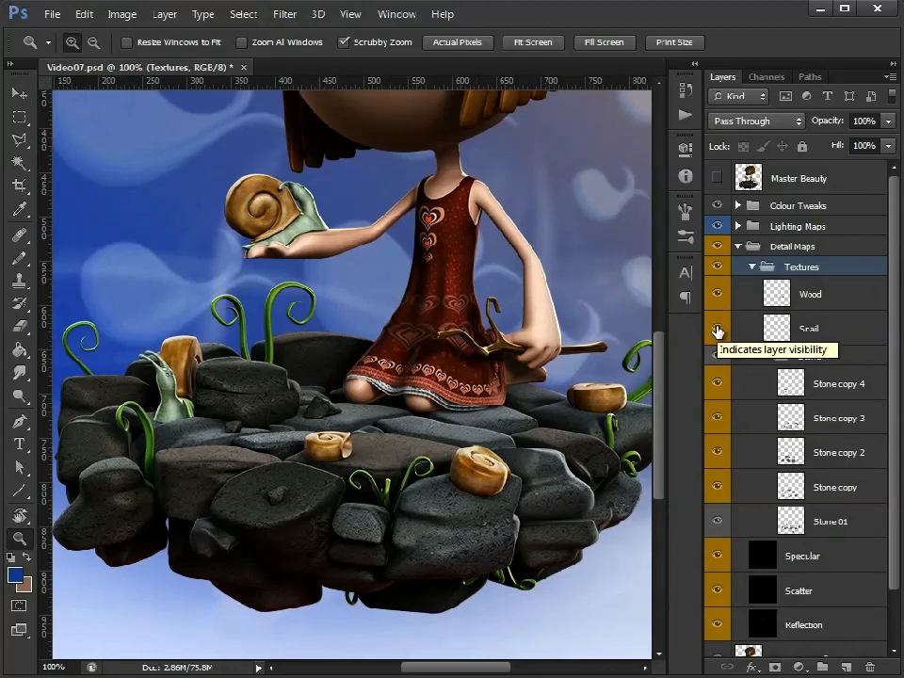
# Step: Hide the Wood, Snail and all four Stone copy layers, leaving only Stone 01 showing, and select Stone 01
pyautogui.moveTo(718, 331); pyautogui.dragTo(716, 296)
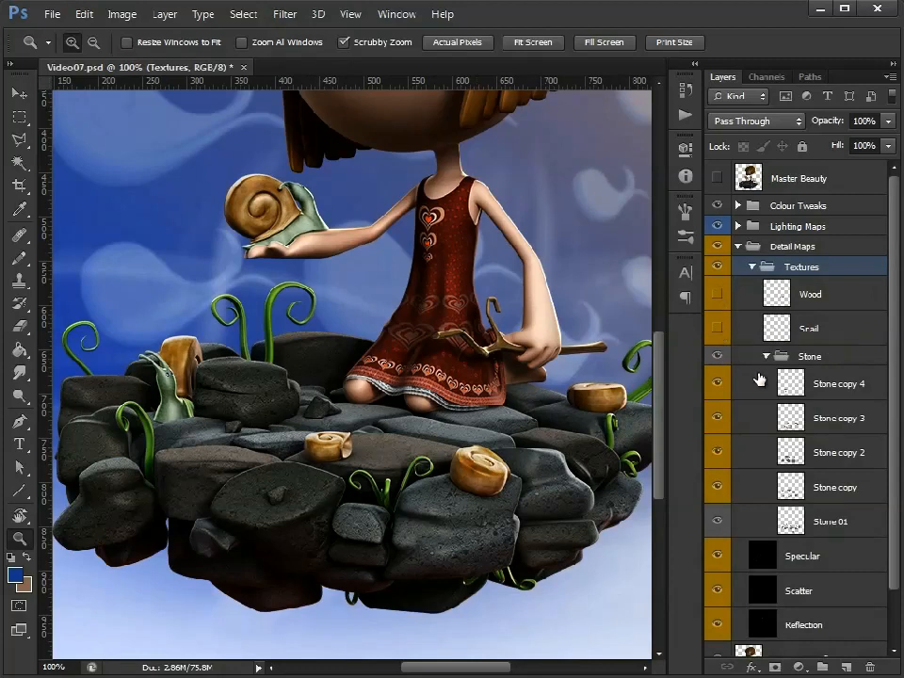
pyautogui.moveTo(717, 384); pyautogui.dragTo(718, 466)
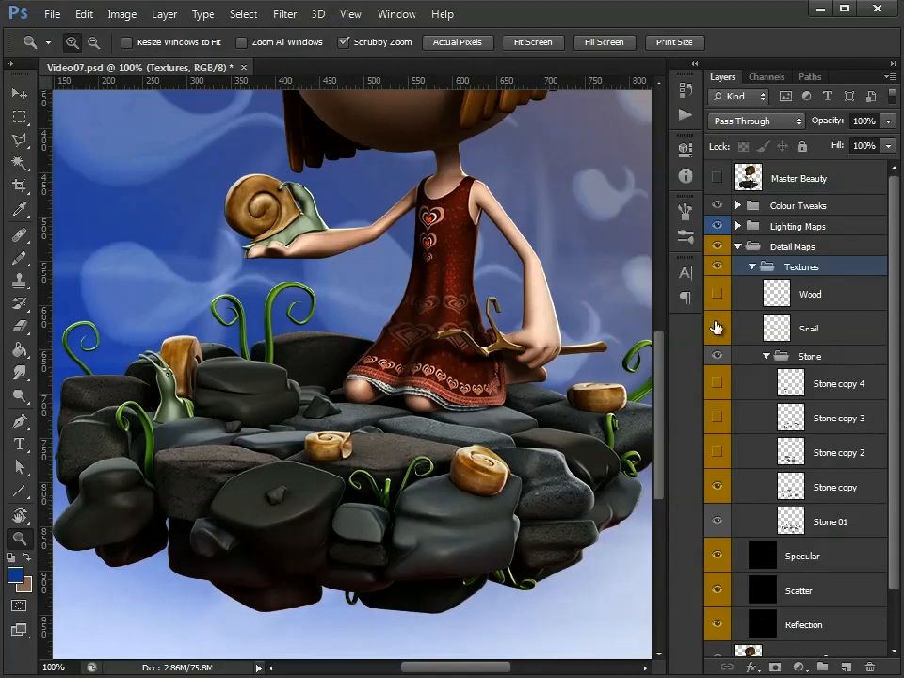
pyautogui.click(830, 517)
pyautogui.click(718, 487)
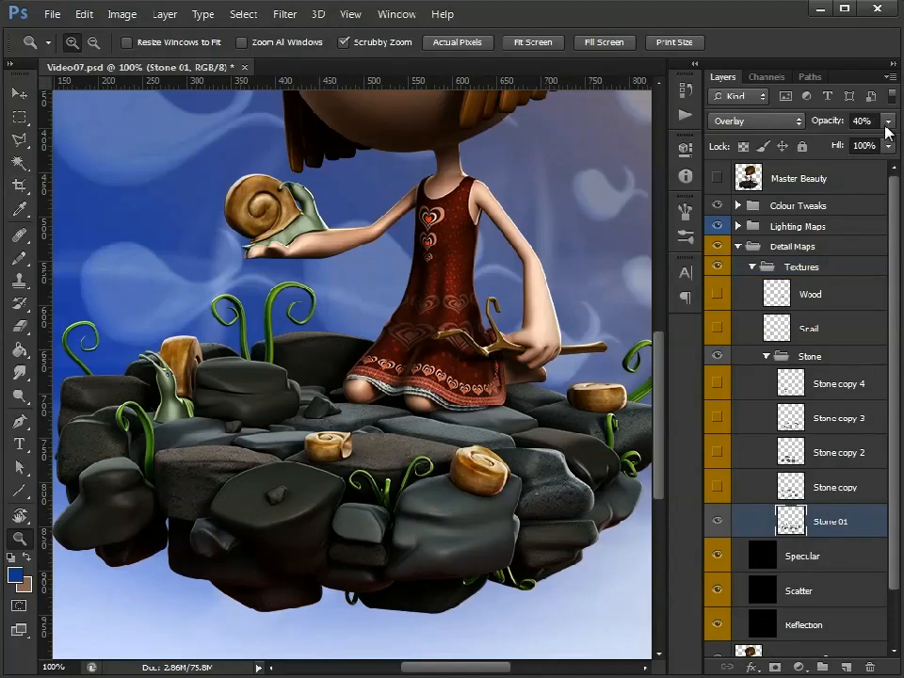
# Step: Set the Stone 01 layer to Normal blending at 100% opacity to view the raw stone texture
pyautogui.click(798, 121)
pyautogui.click(729, 138)
pyautogui.click(888, 120)
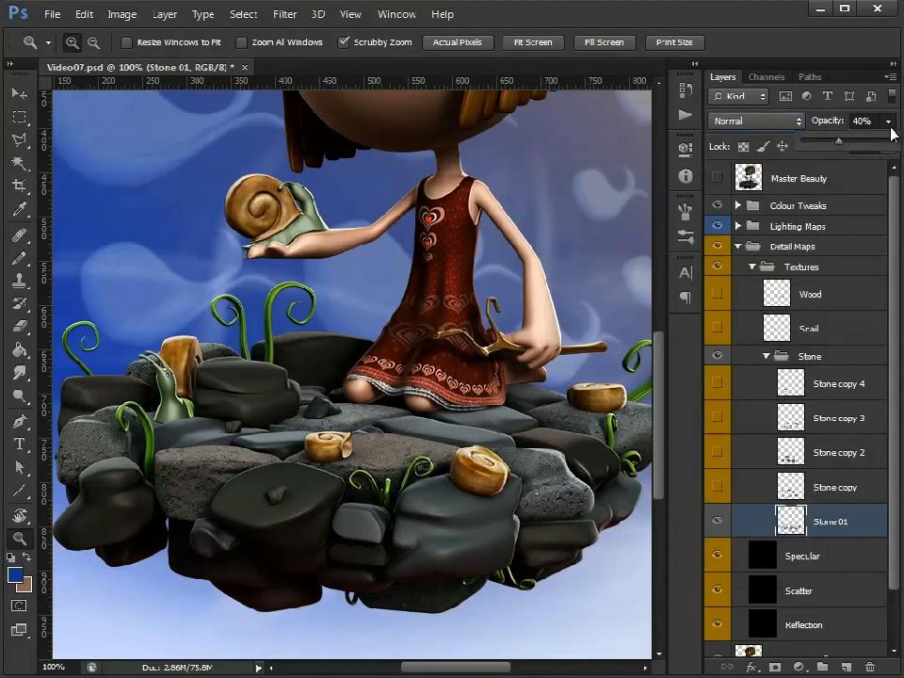
pyautogui.moveTo(843, 139); pyautogui.dragTo(892, 140)
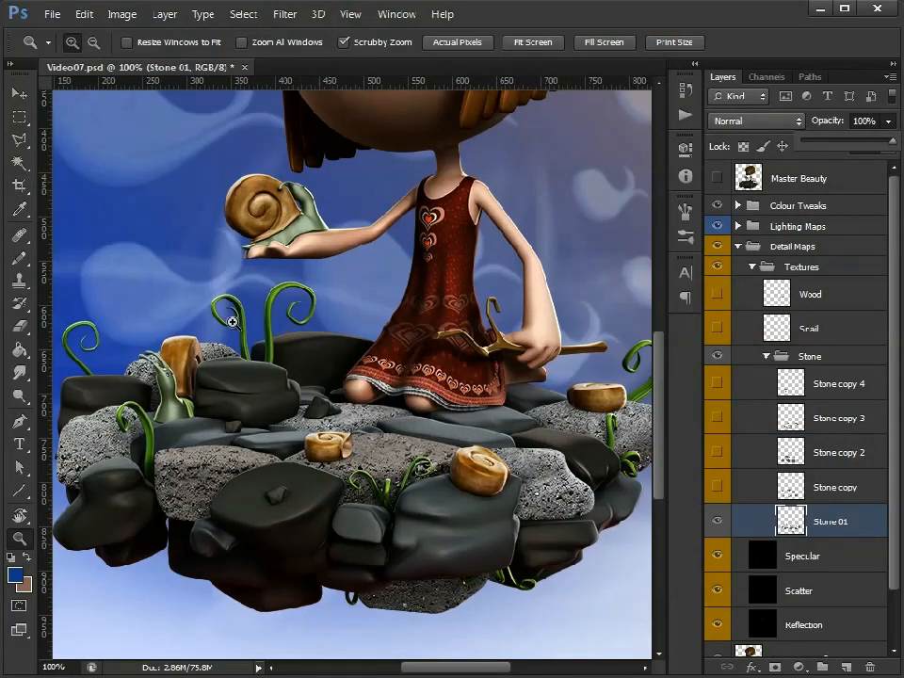
# Step: Set the Stone 01 layer to Soft Light blending at 51% opacity
pyautogui.click(799, 123)
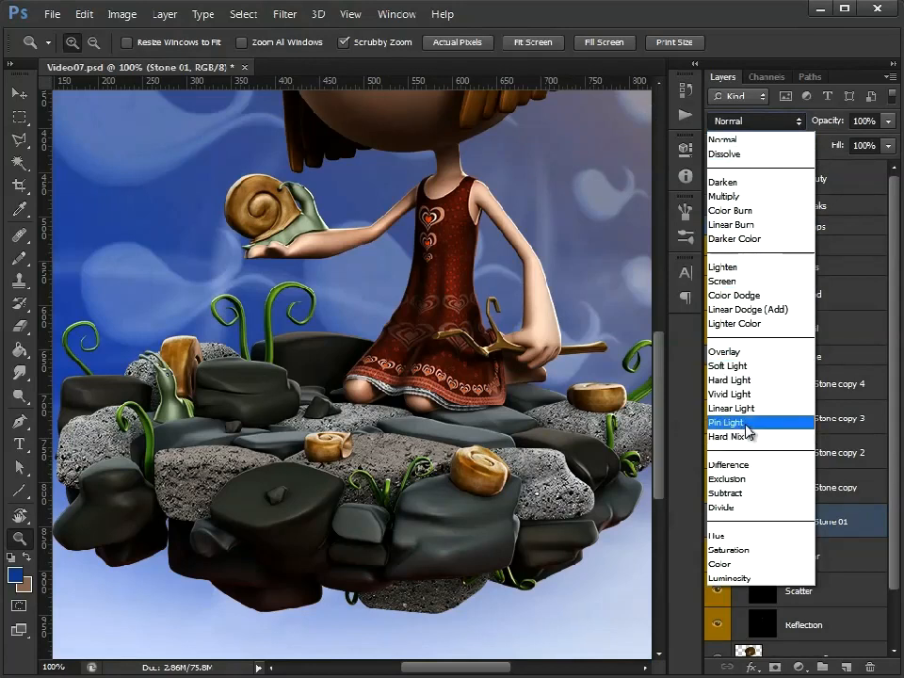
pyautogui.click(749, 366)
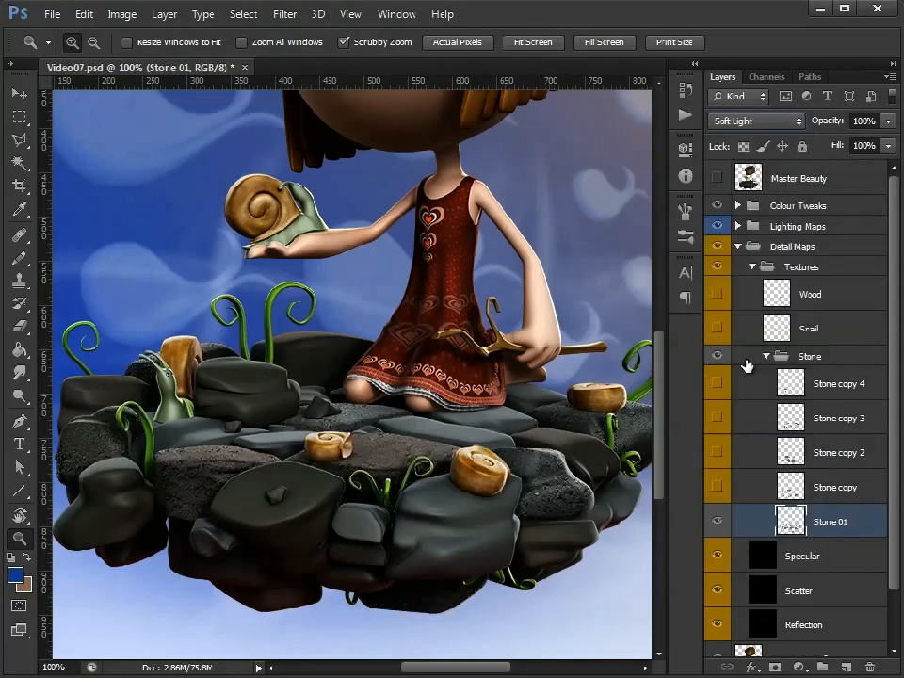
pyautogui.click(888, 121)
pyautogui.moveTo(885, 143); pyautogui.dragTo(841, 151)
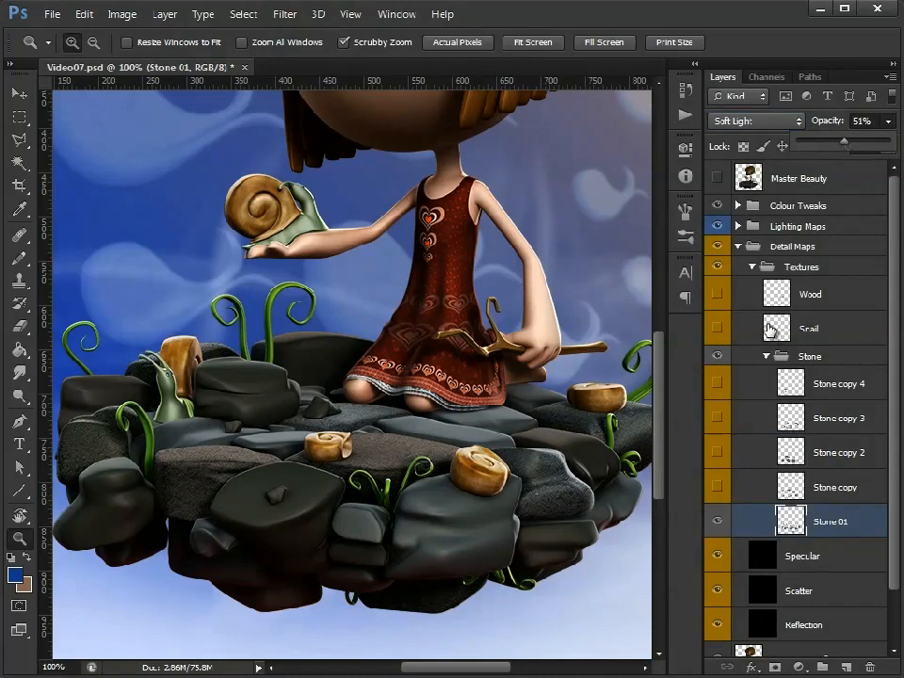
# Step: Show the four Stone copy layers and the Snail and Wood textures, and collapse the Stone and Detail Maps groups
pyautogui.moveTo(715, 487); pyautogui.dragTo(718, 384)
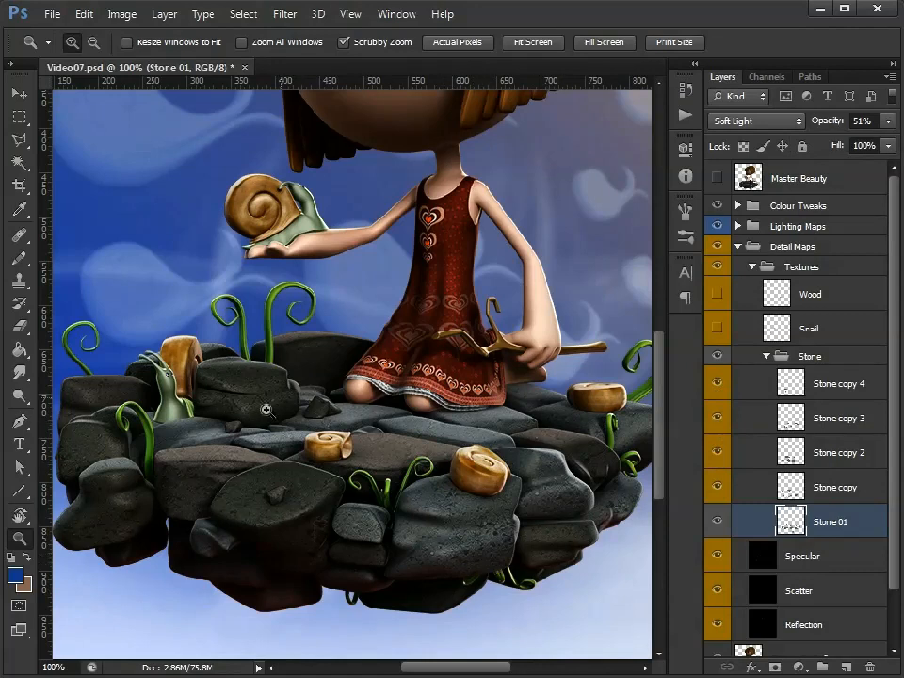
pyautogui.click(764, 356)
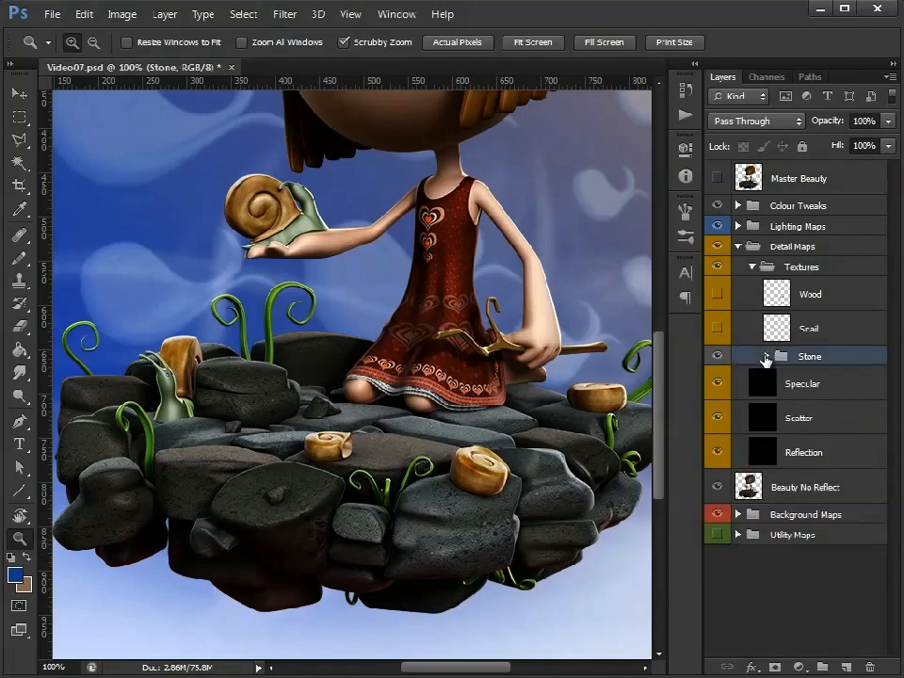
pyautogui.click(715, 329)
pyautogui.click(718, 294)
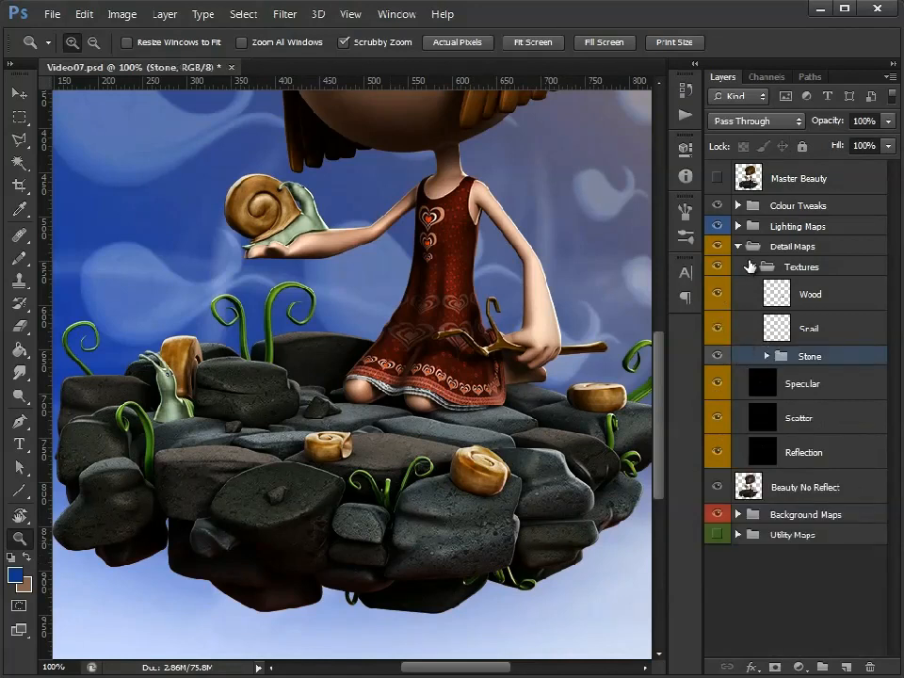
pyautogui.click(740, 248)
pyautogui.click(737, 248)
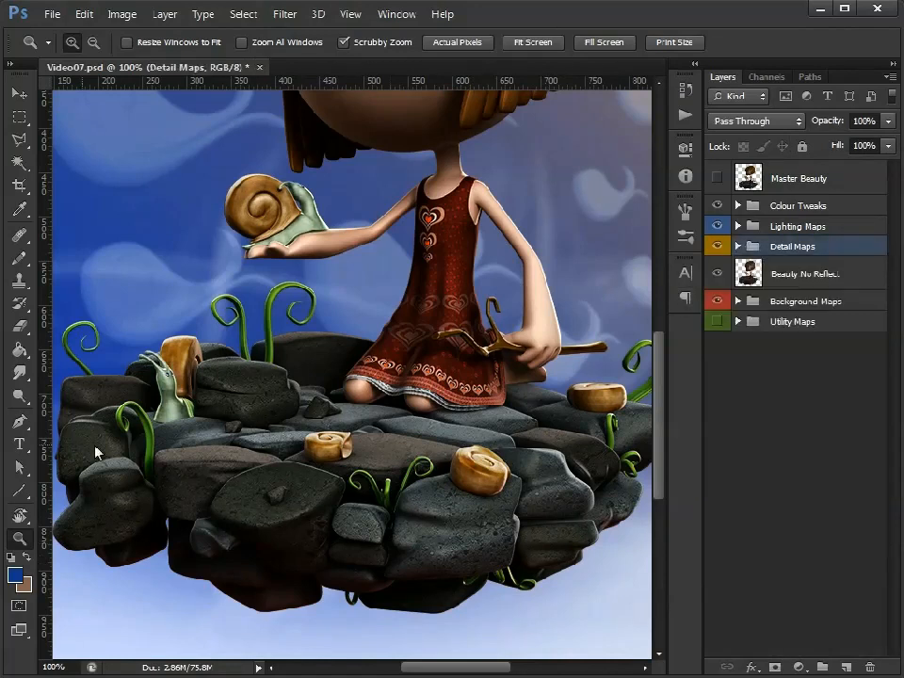
# Step: Compare the original Master Beauty render with the full composite by toggling its visibility, leaving it hidden
pyautogui.keyDown('alt'); pyautogui.click(390, 429); pyautogui.keyUp('alt')
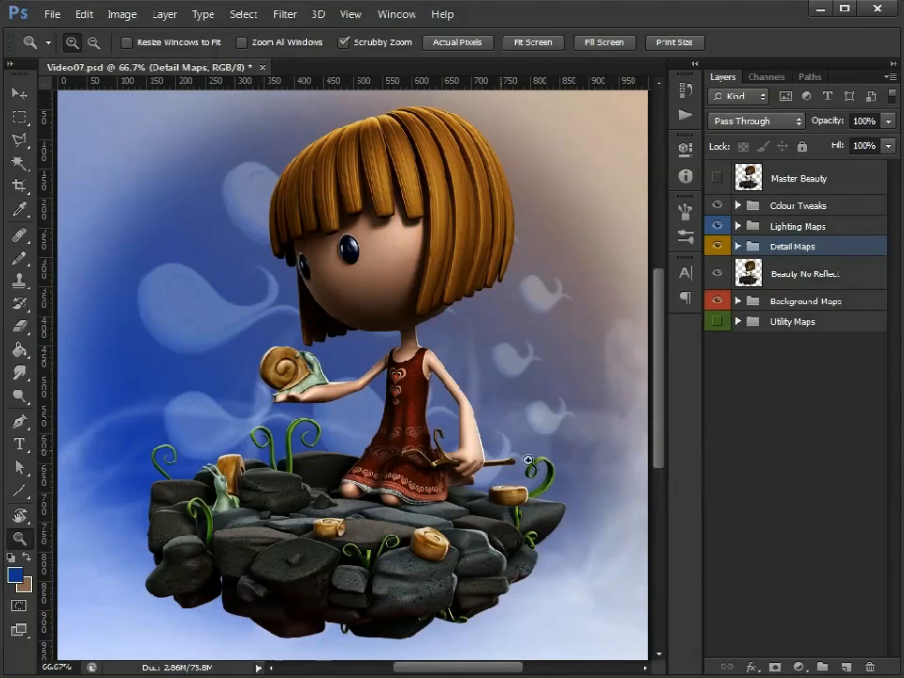
pyautogui.click(717, 179)
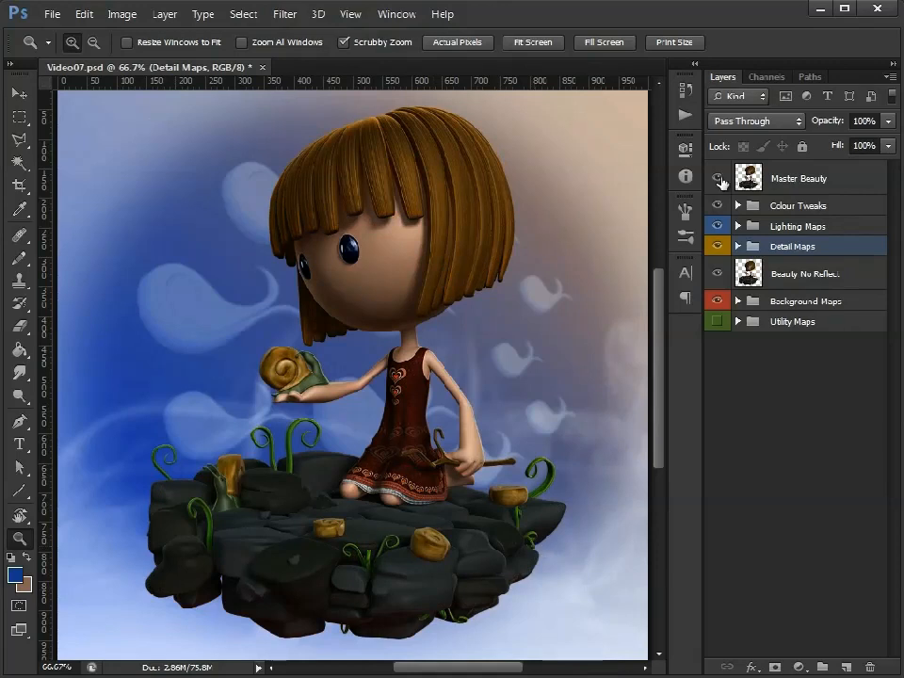
pyautogui.click(718, 179)
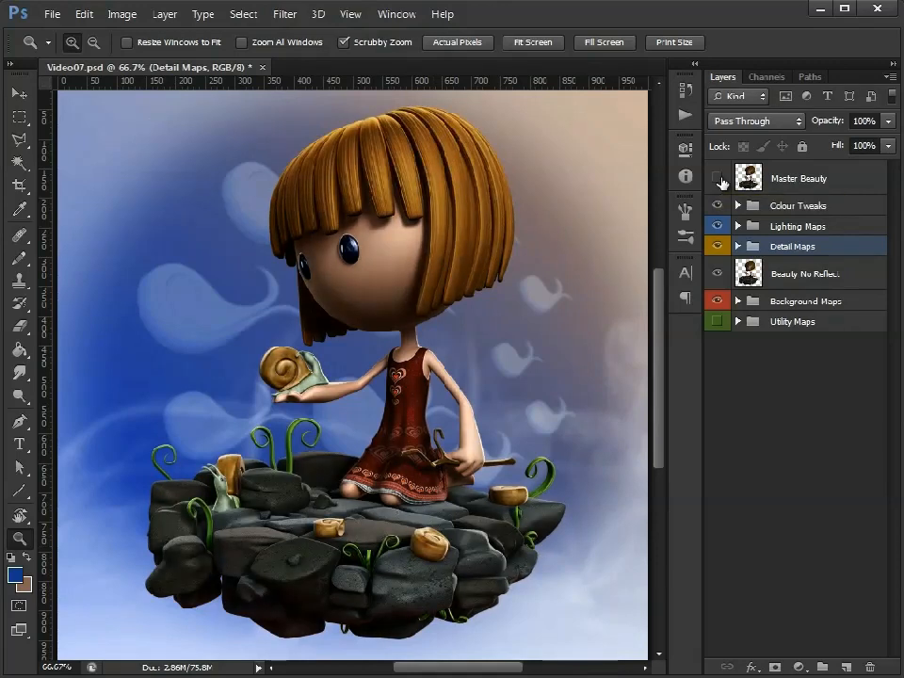
pyautogui.click(718, 179)
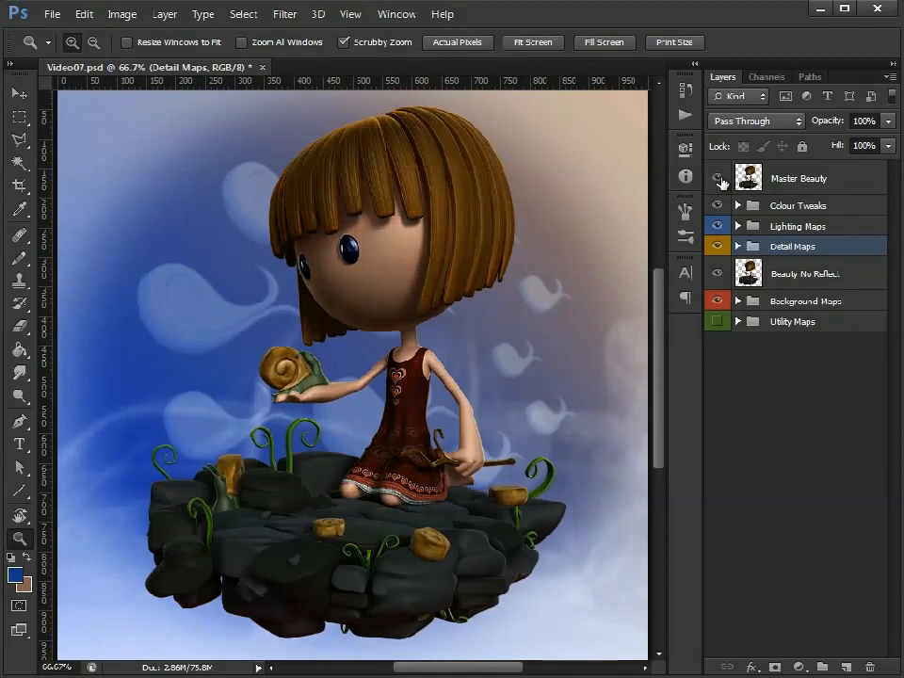
pyautogui.click(718, 178)
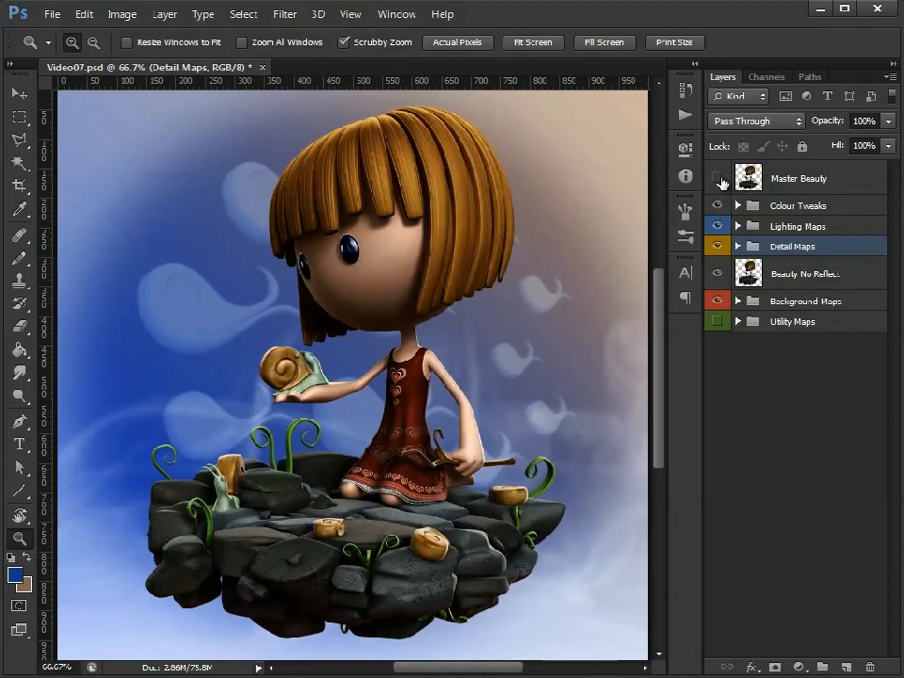
pyautogui.click(718, 179)
pyautogui.click(718, 179)
pyautogui.click(719, 179)
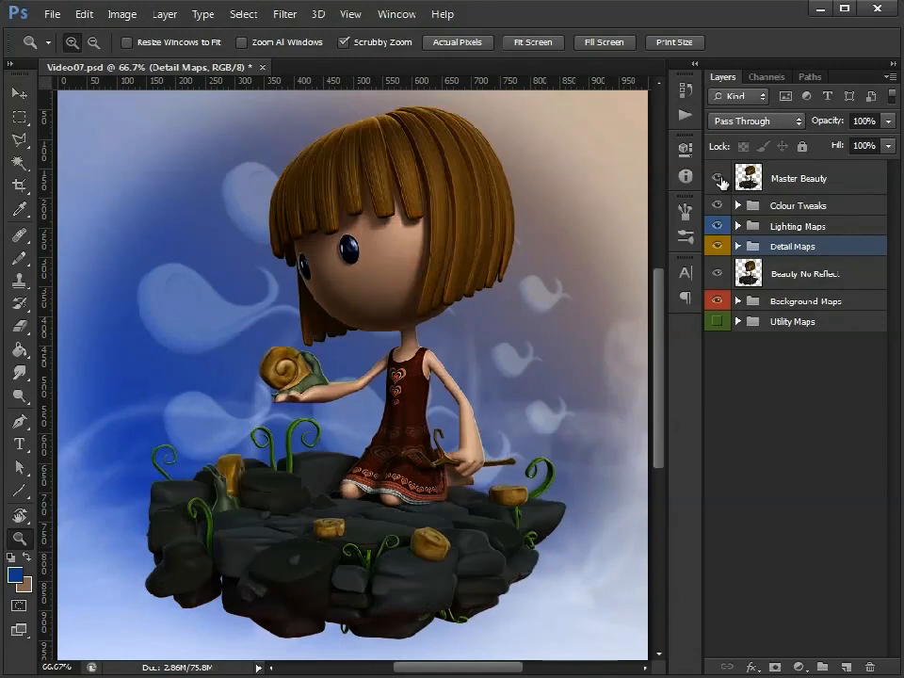
pyautogui.click(720, 179)
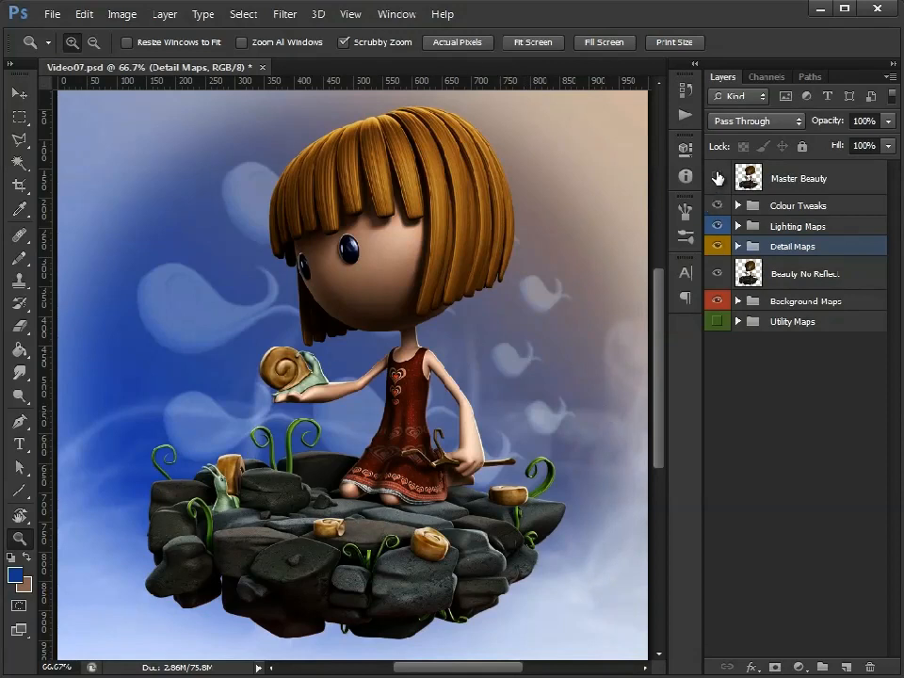
pyautogui.click(718, 178)
pyautogui.click(717, 178)
# Step: Soften the eye reflections by applying a 0.6-pixel Gaussian Blur to the Reflection layer in the Detail Maps group
pyautogui.click(340, 208)
pyautogui.click(378, 291)
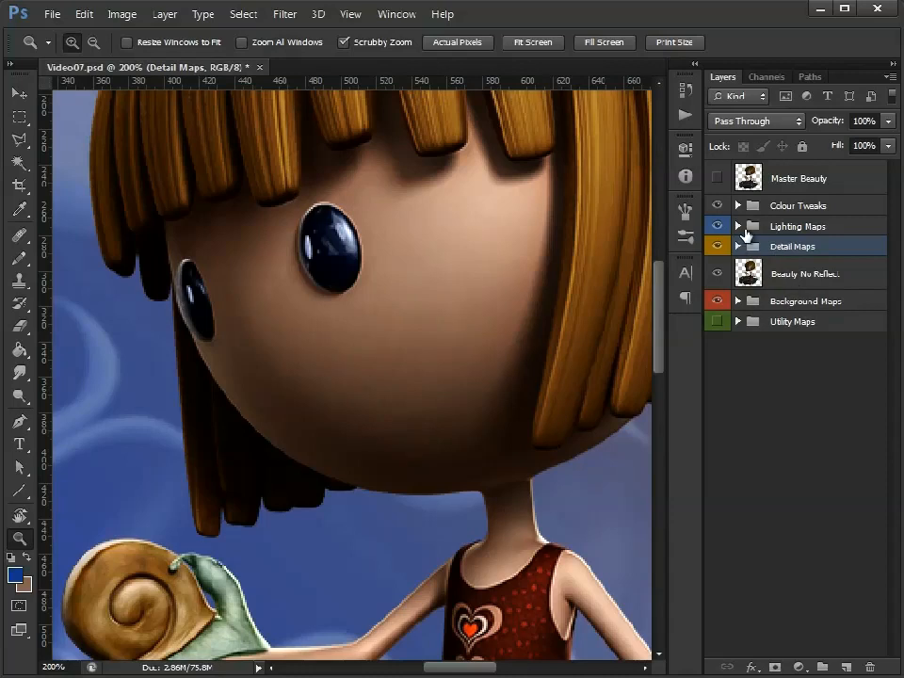
pyautogui.click(737, 246)
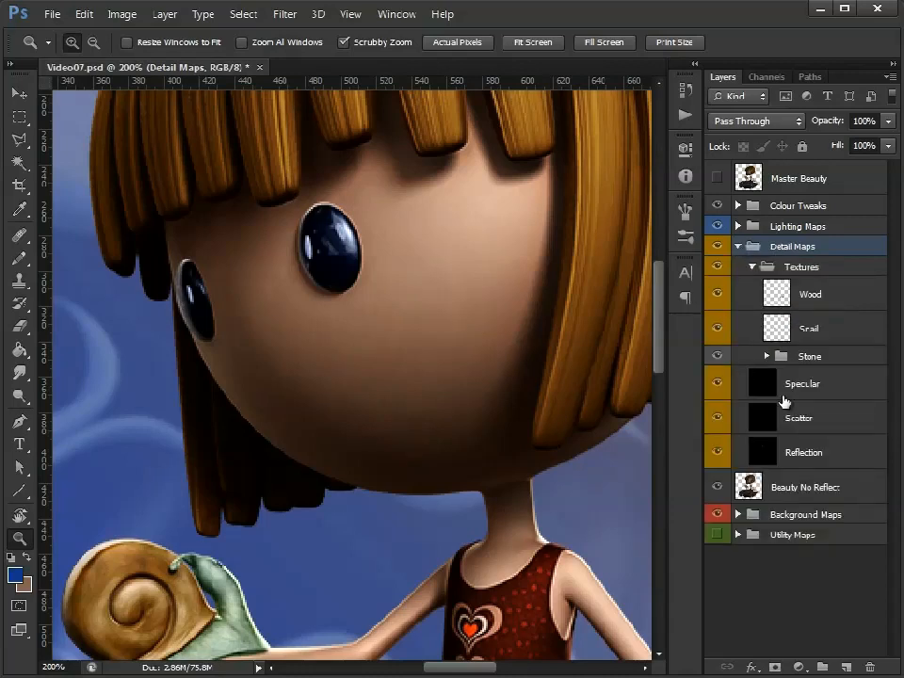
pyautogui.click(804, 453)
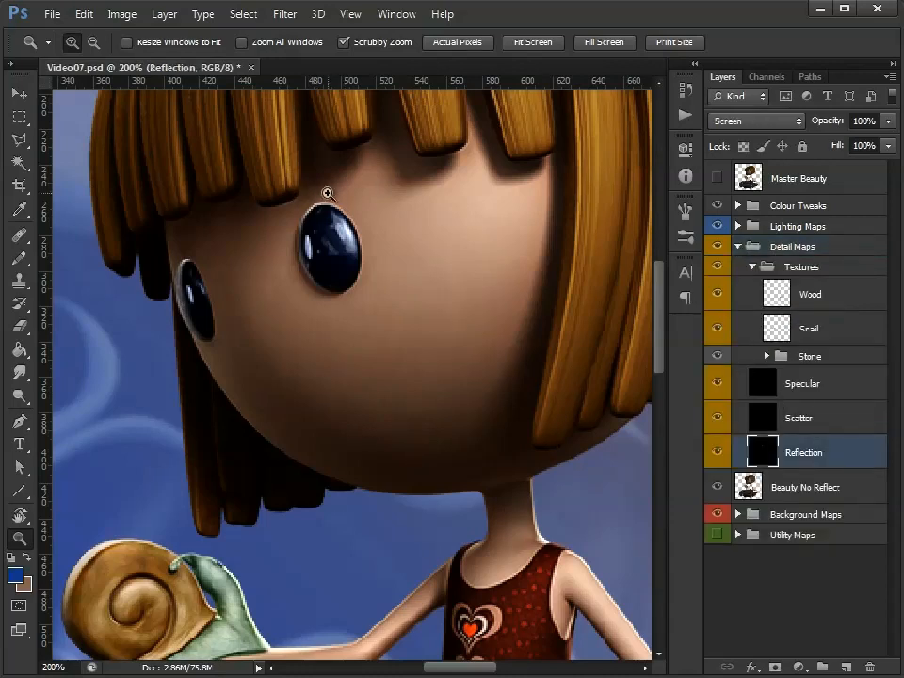
pyautogui.click(285, 15)
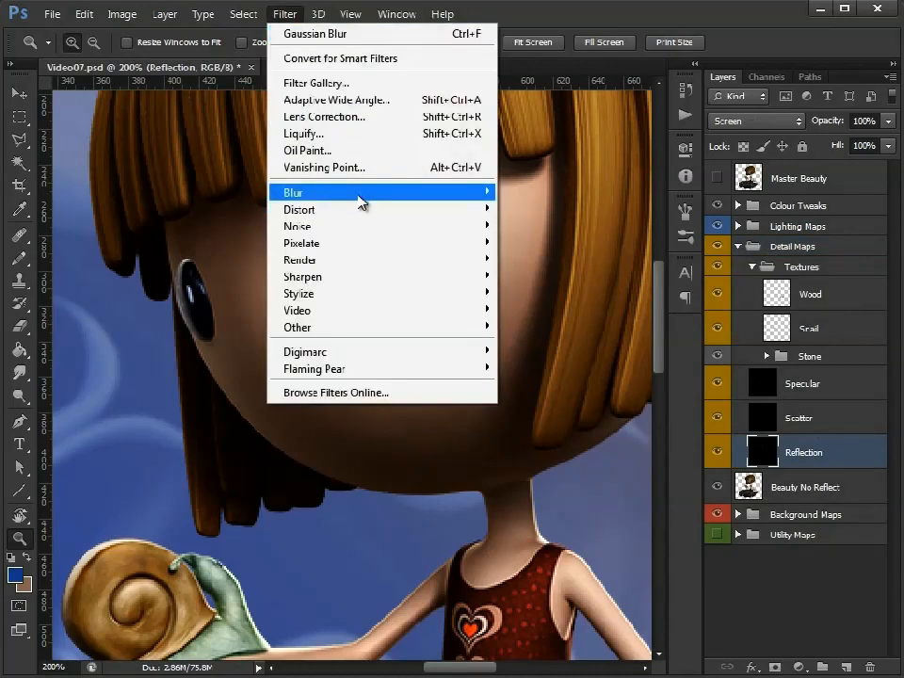
pyautogui.moveTo(360, 197)
pyautogui.click(226, 317)
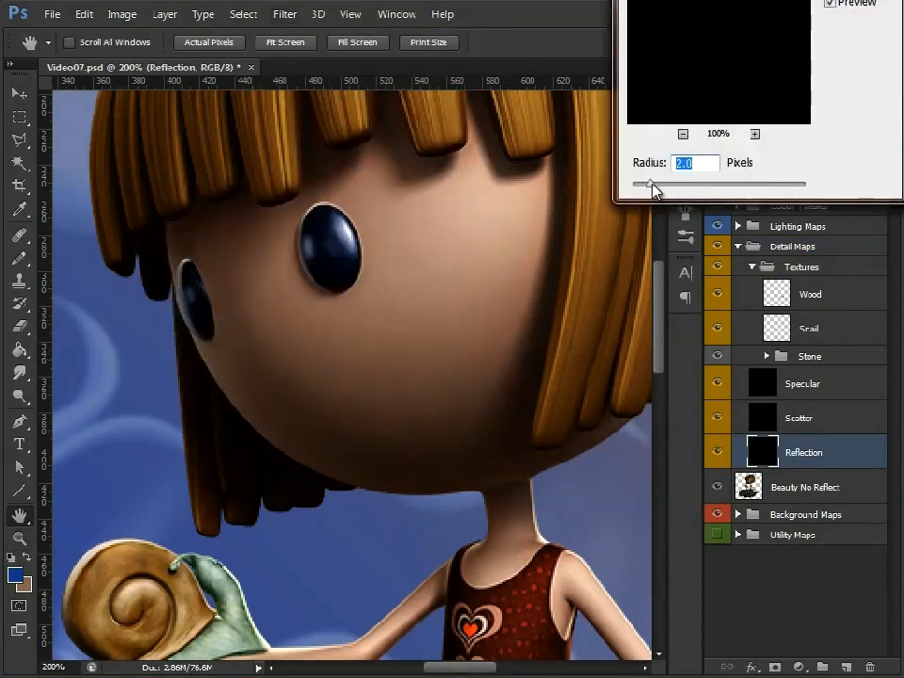
pyautogui.moveTo(652, 189)
pyautogui.mouseDown()
pyautogui.moveTo(632, 190)
pyautogui.moveTo(640, 189)
pyautogui.mouseUp()
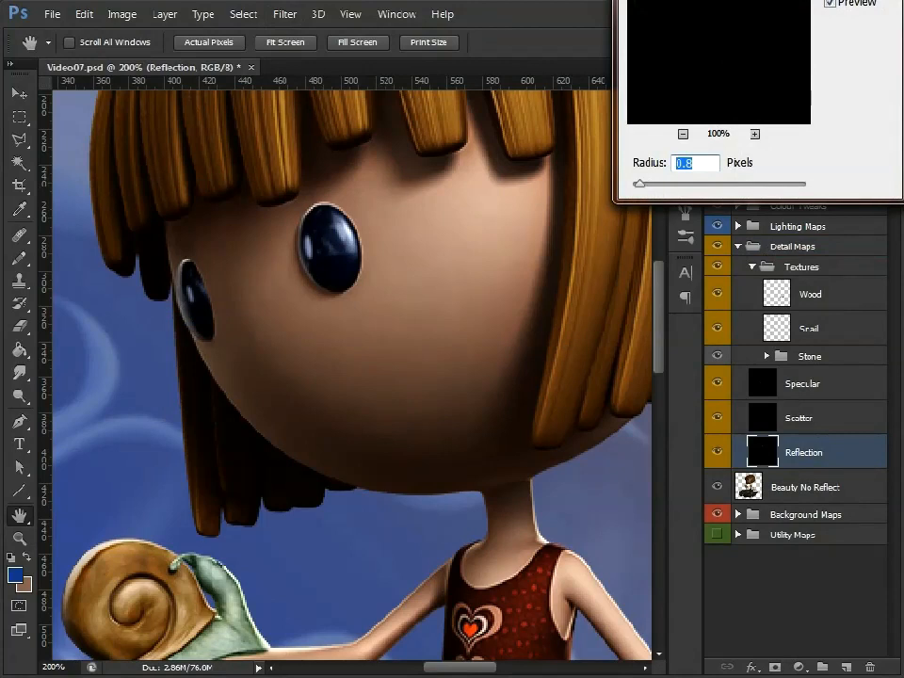
pyautogui.moveTo(774, 1); pyautogui.dragTo(682, 143)
pyautogui.moveTo(548, 412); pyautogui.dragTo(542, 410)
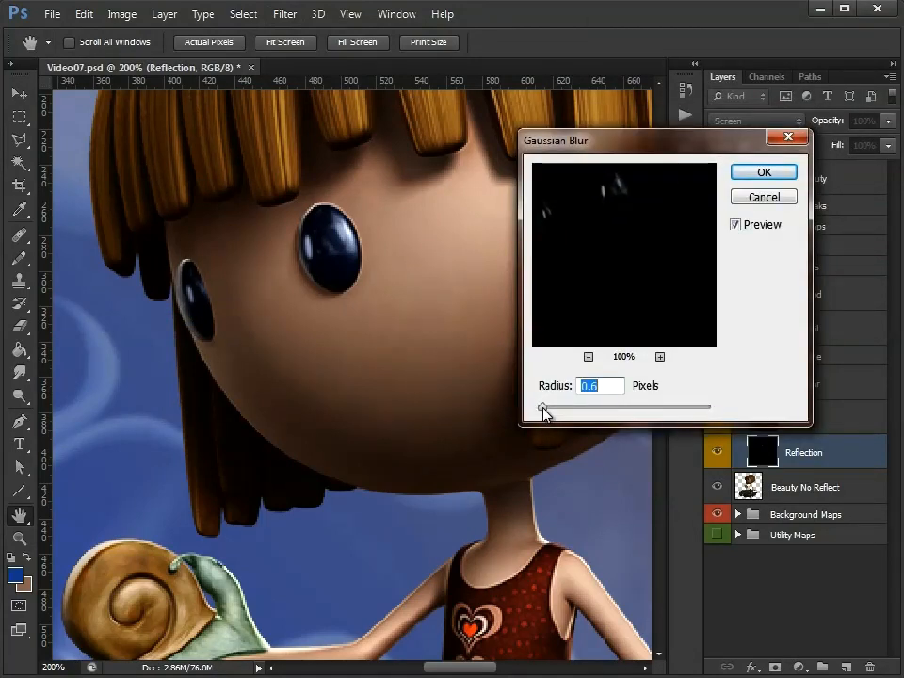
pyautogui.click(765, 173)
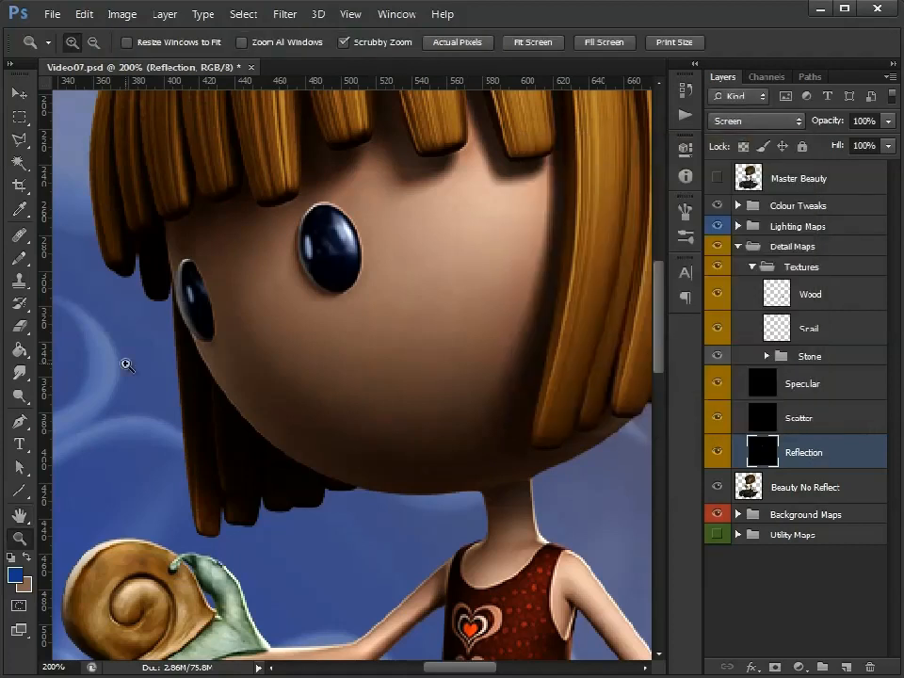
# Step: Collapse the Detail Maps group, hide all visible layers and groups, and show only the Depth layer in the Utility Maps group
pyautogui.keyDown('alt'); pyautogui.click(383, 405); pyautogui.keyUp('alt')
pyautogui.keyDown('alt'); pyautogui.click(383, 405); pyautogui.keyUp('alt')
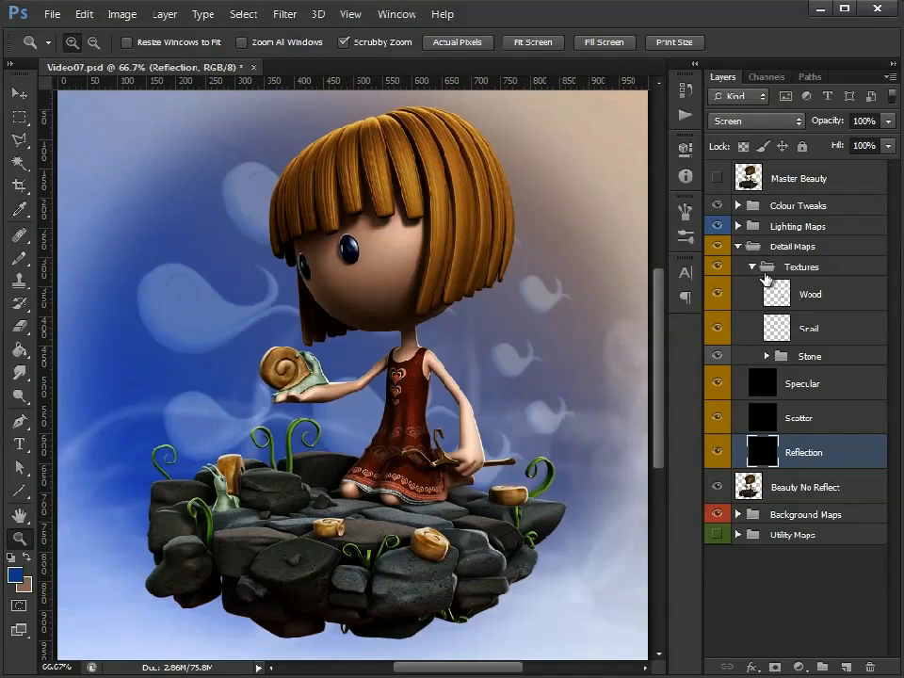
pyautogui.click(738, 247)
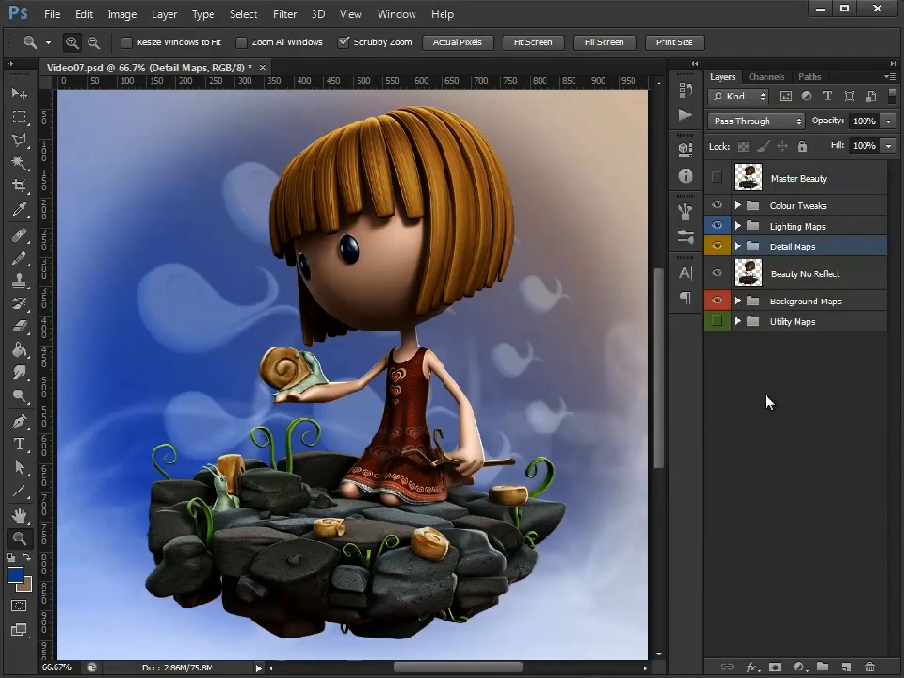
pyautogui.click(737, 322)
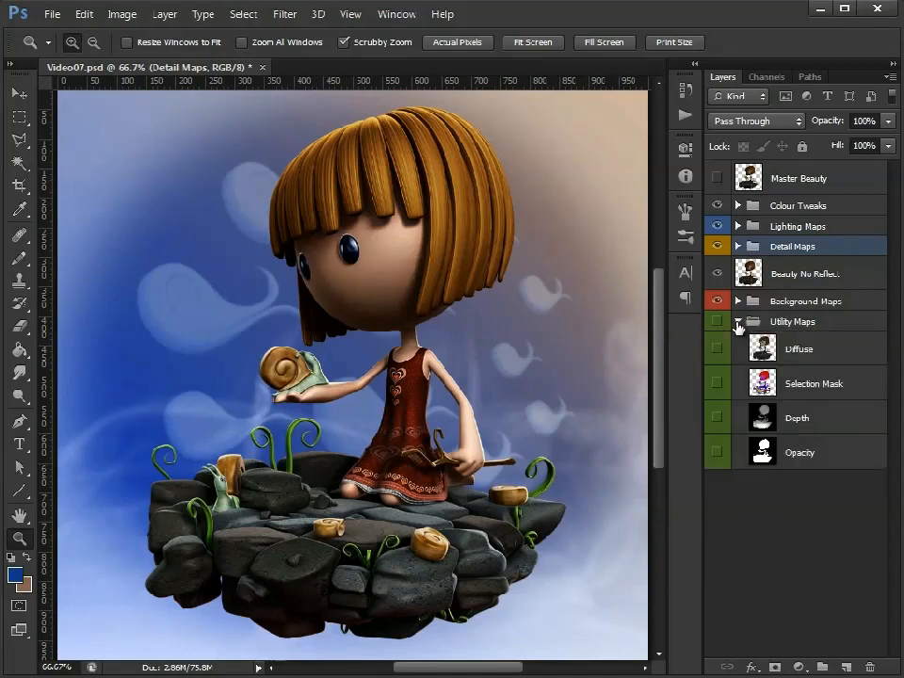
pyautogui.click(770, 424)
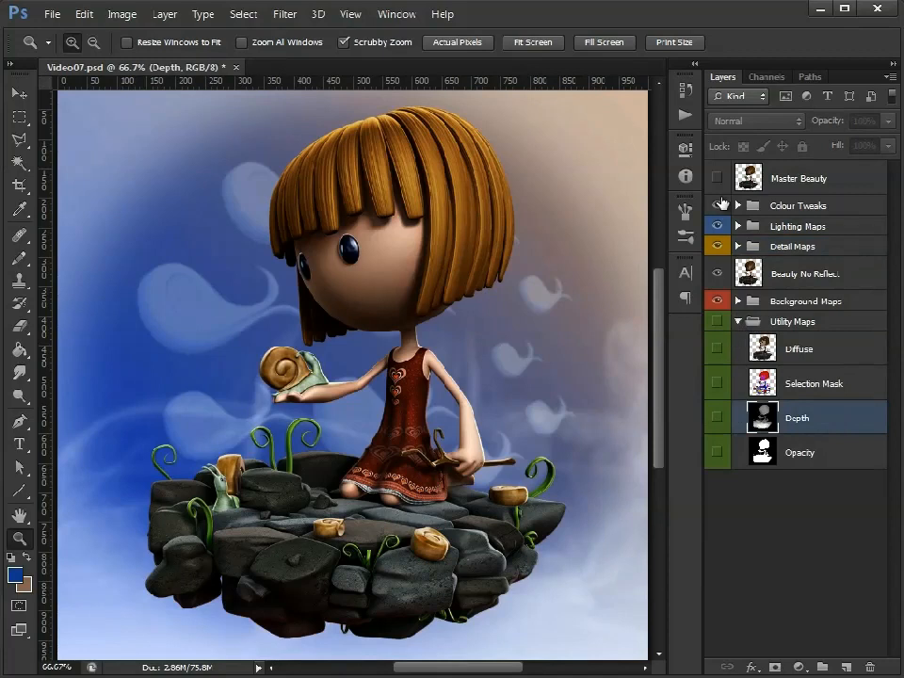
pyautogui.moveTo(717, 206); pyautogui.dragTo(720, 300)
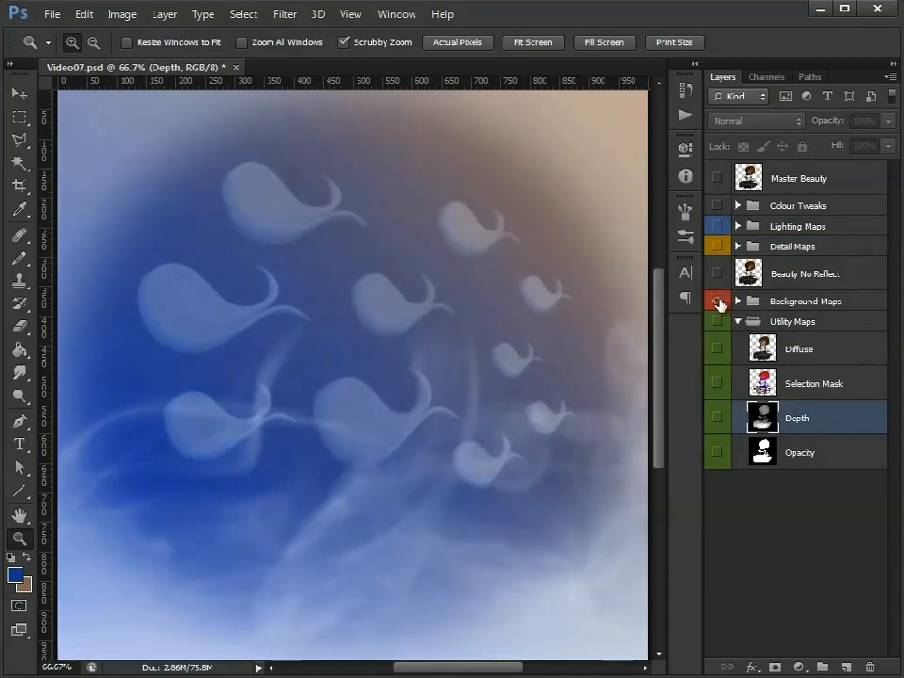
pyautogui.click(719, 419)
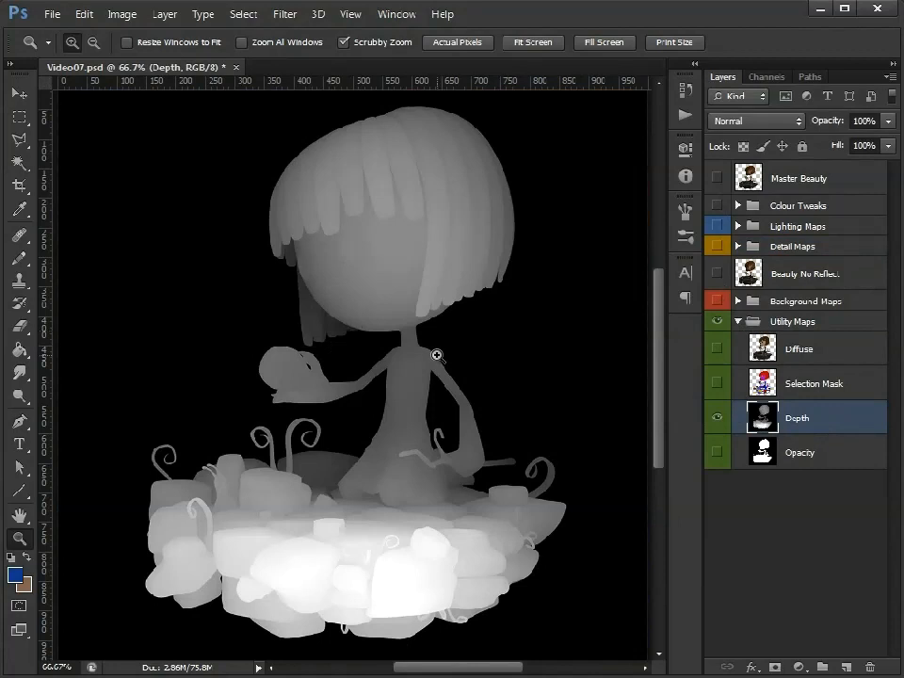
# Step: Select the whole canvas, invert the Alpha 1 channel holding the depth map, and return to the RGB composite and layers
pyautogui.hotkey('ctrl', 'a')
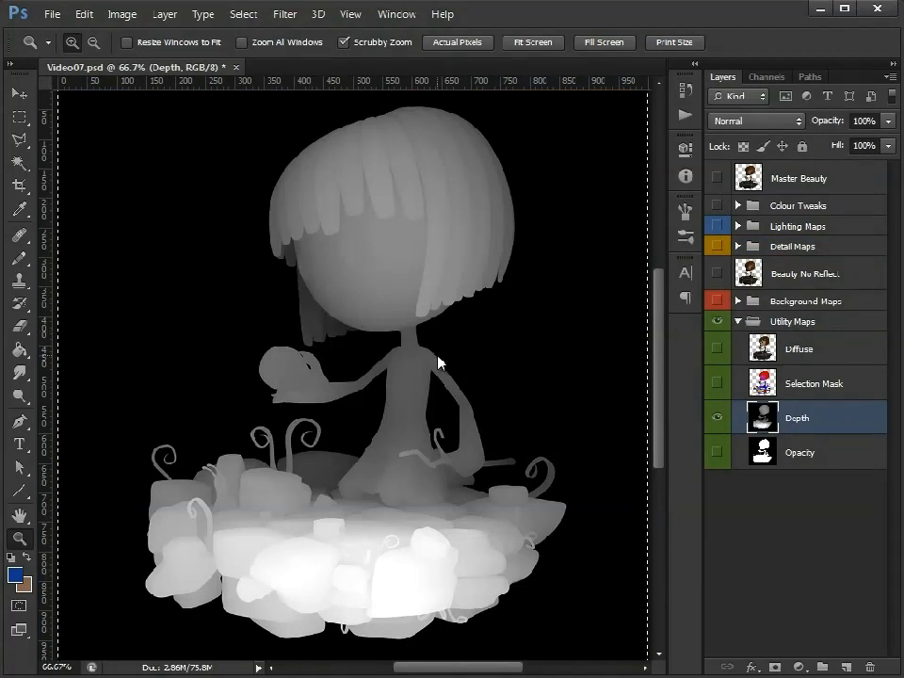
pyautogui.click(770, 76)
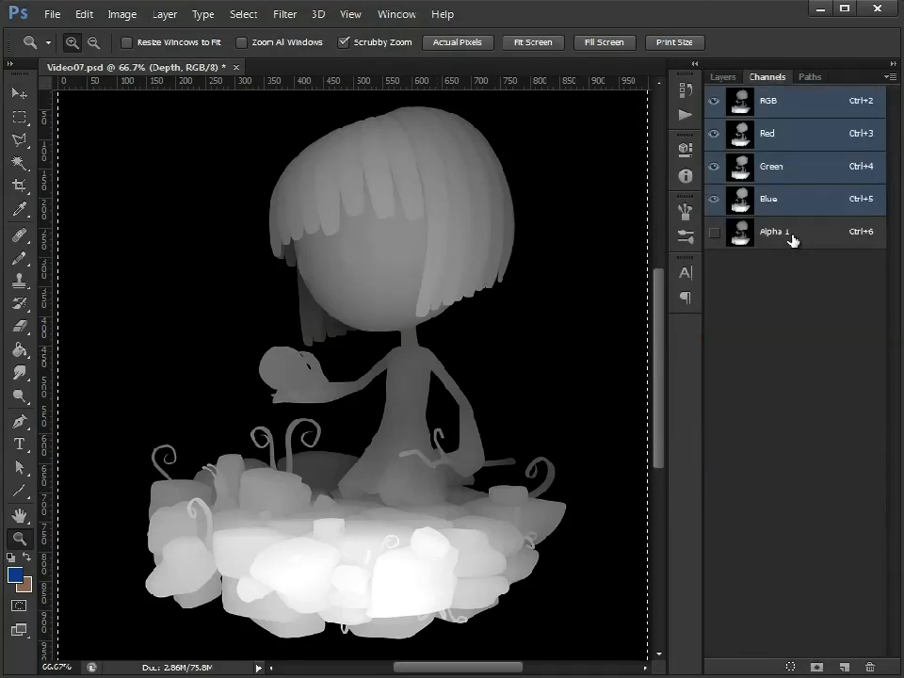
pyautogui.click(786, 242)
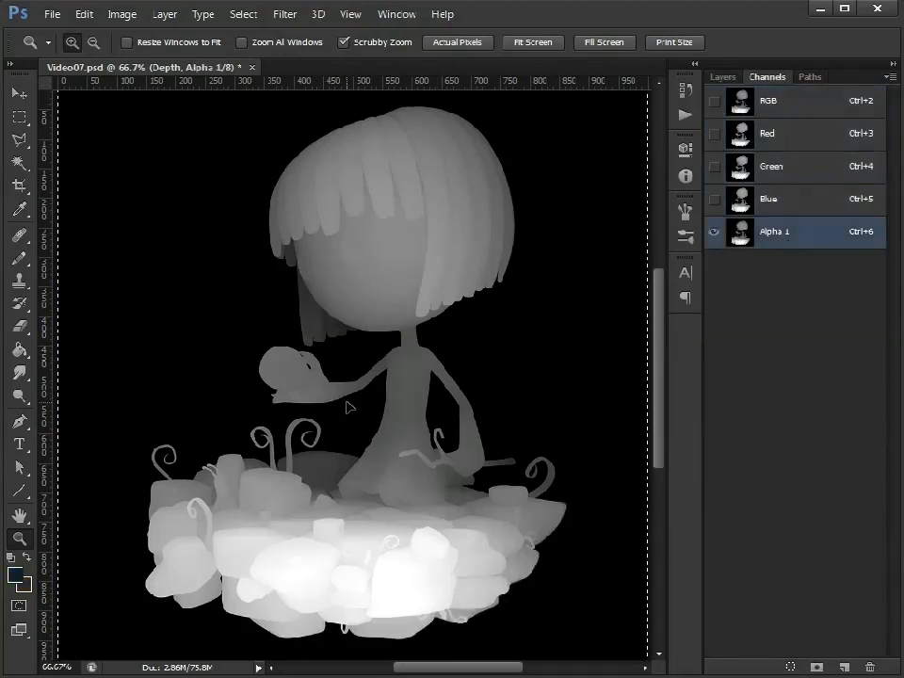
pyautogui.click(120, 15)
pyautogui.moveTo(111, 59)
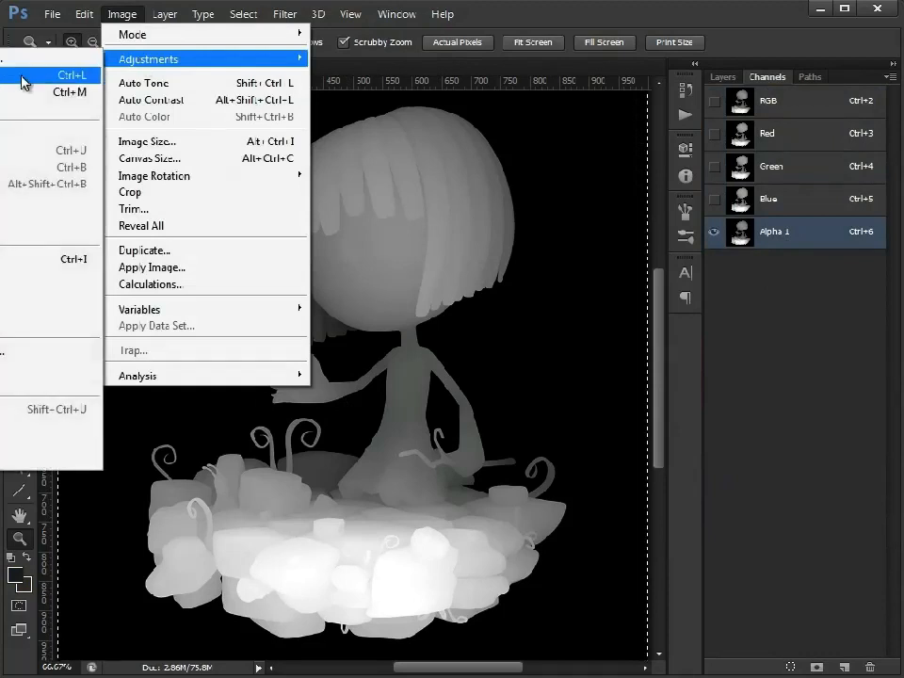
pyautogui.click(17, 259)
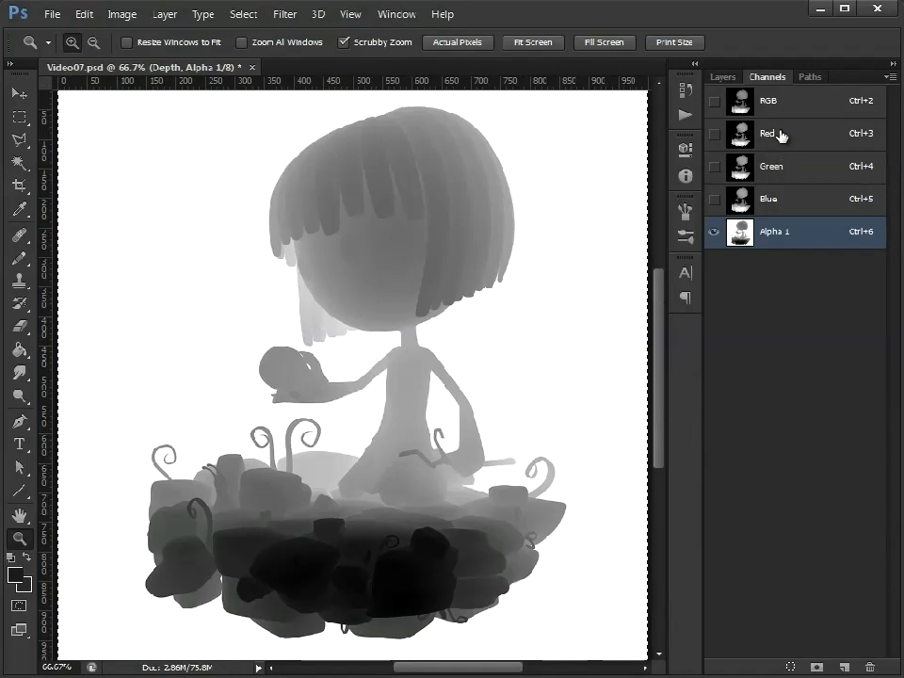
pyautogui.click(783, 102)
pyautogui.click(721, 76)
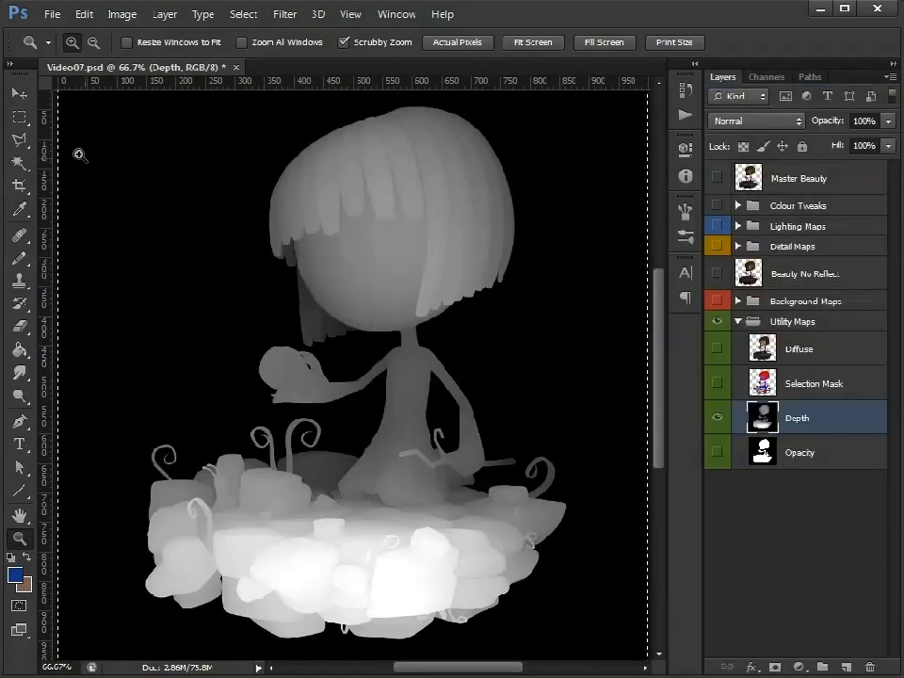
# Step: Hide and collapse Utility Maps, and show Background Maps, Beauty No Reflect, Detail Maps, Lighting Maps and Colour Tweaks again
pyautogui.click(18, 117)
pyautogui.click(815, 180)
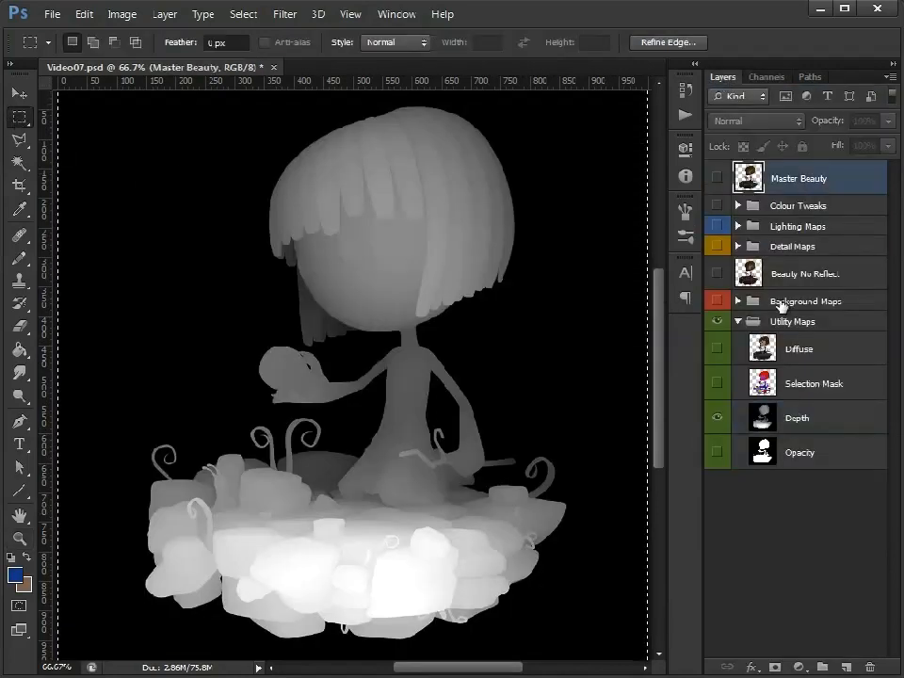
pyautogui.click(716, 321)
pyautogui.click(737, 321)
pyautogui.click(716, 300)
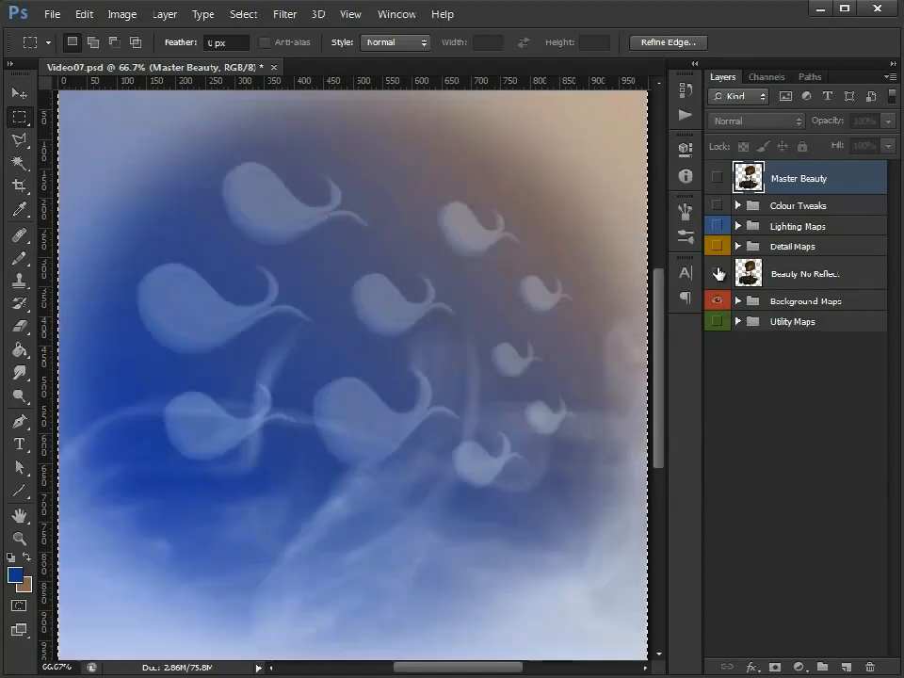
pyautogui.click(717, 267)
pyautogui.click(717, 245)
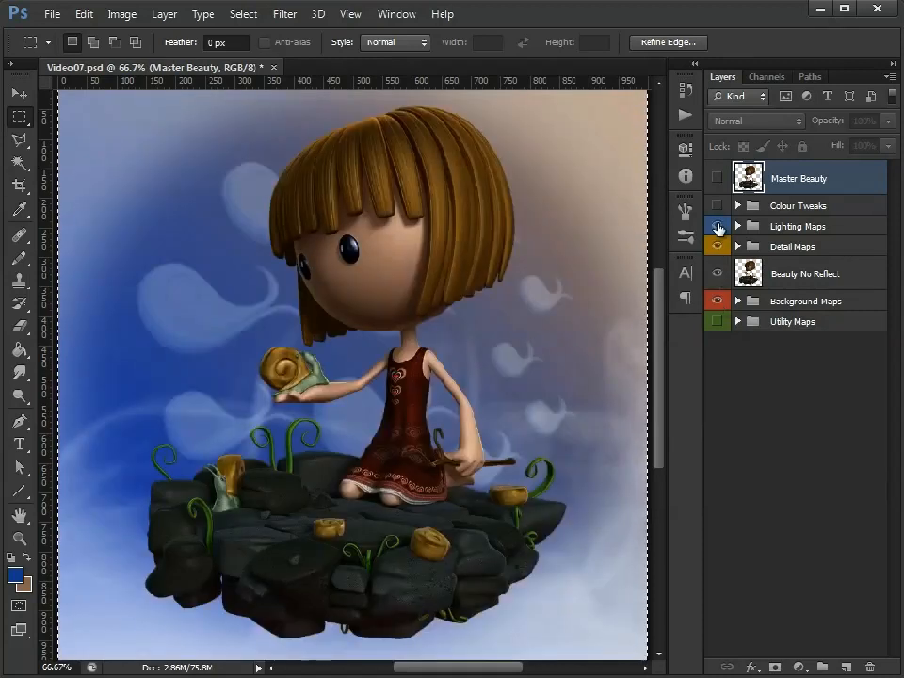
pyautogui.click(718, 226)
pyautogui.click(717, 206)
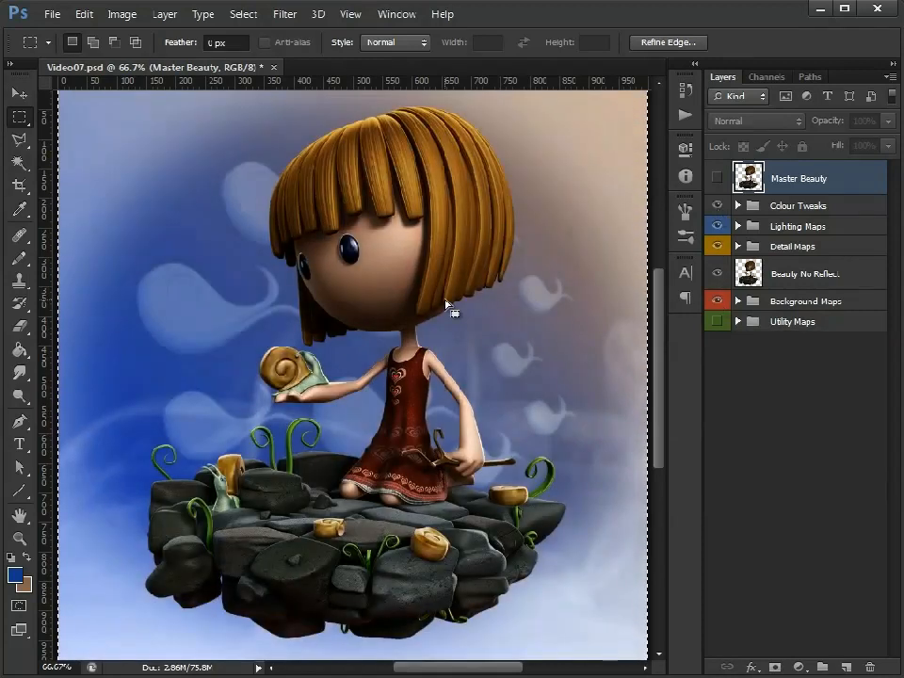
# Step: Flatten the image into a single Background layer, discarding the hidden layers
pyautogui.click(164, 17)
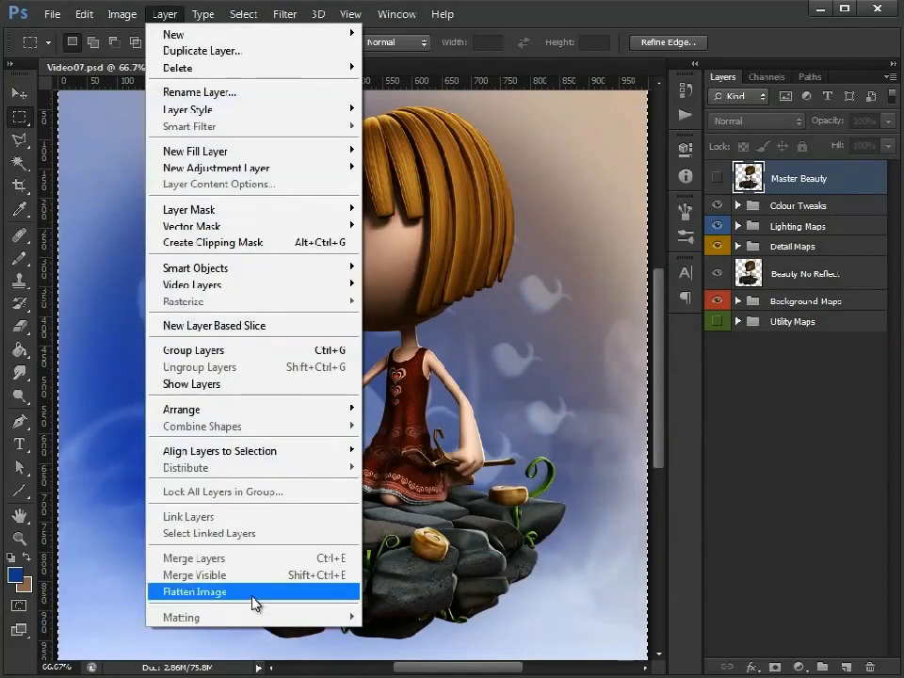
pyautogui.click(254, 592)
pyautogui.click(394, 211)
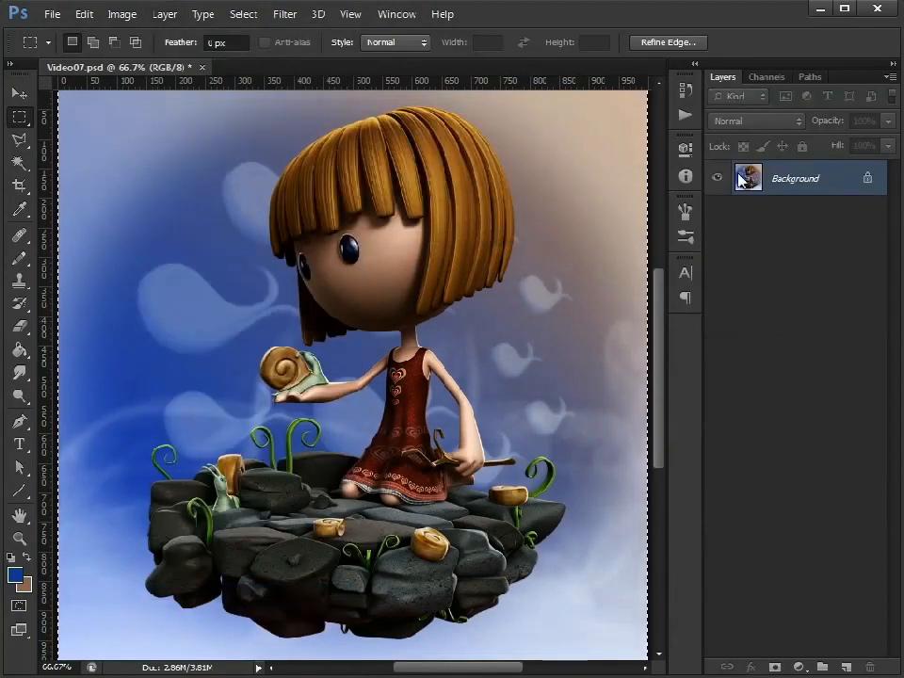
# Step: Open the Lens Blur filter for the flattened image, enlarge its window and set its preview zoom to 66.7%
pyautogui.click(285, 17)
pyautogui.moveTo(343, 204)
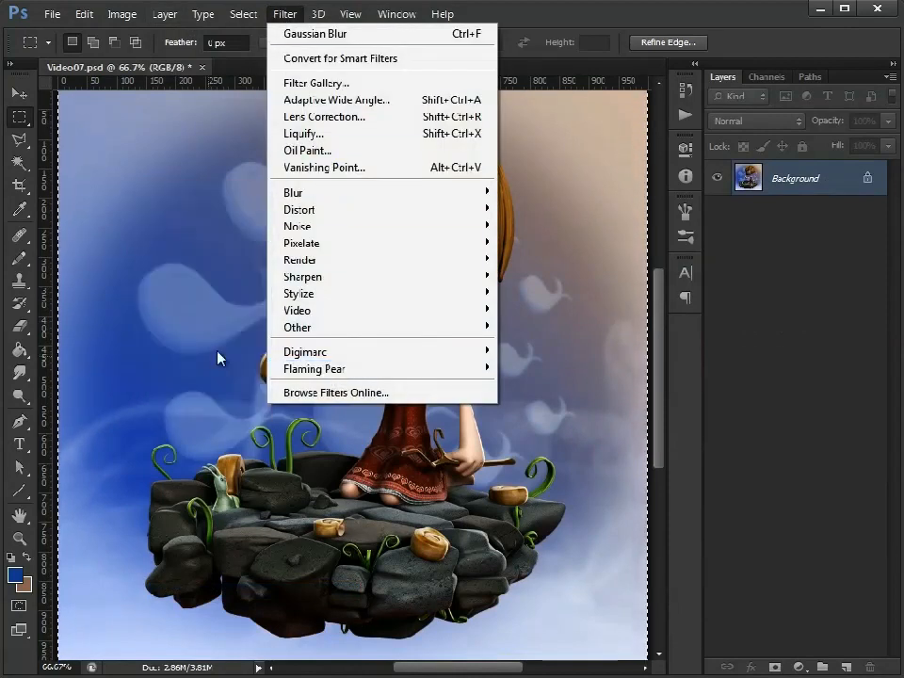
pyautogui.click(198, 348)
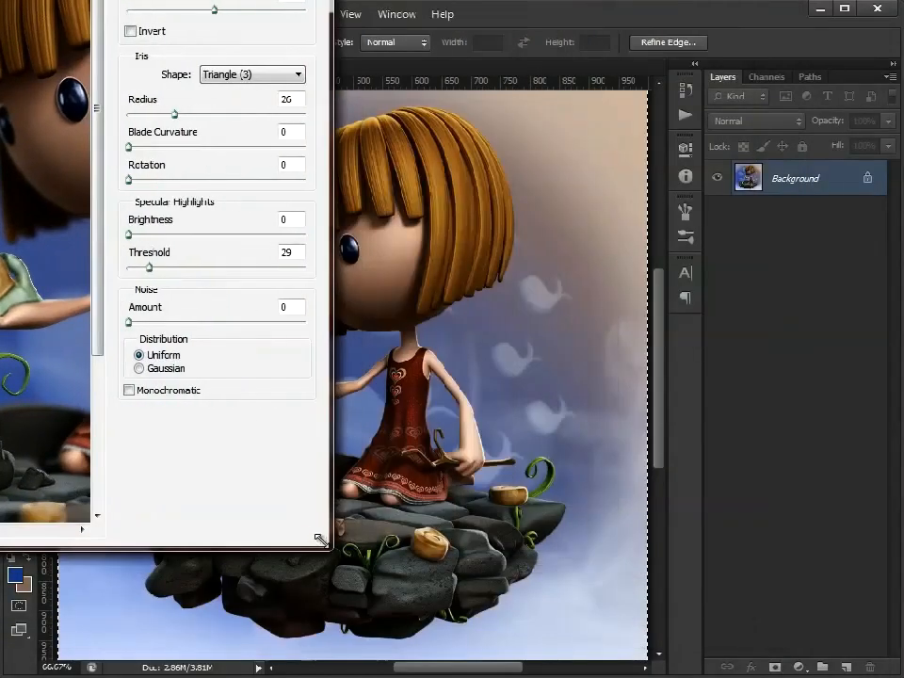
pyautogui.moveTo(83, 0); pyautogui.dragTo(496, 26)
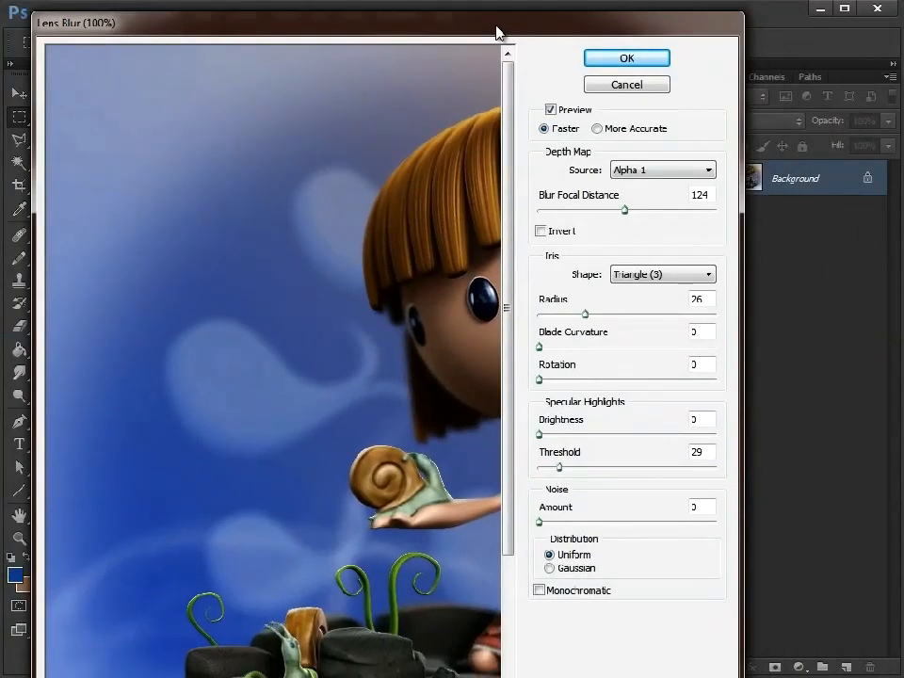
pyautogui.moveTo(741, 676); pyautogui.dragTo(865, 655)
pyautogui.click(57, 638)
pyautogui.click(57, 637)
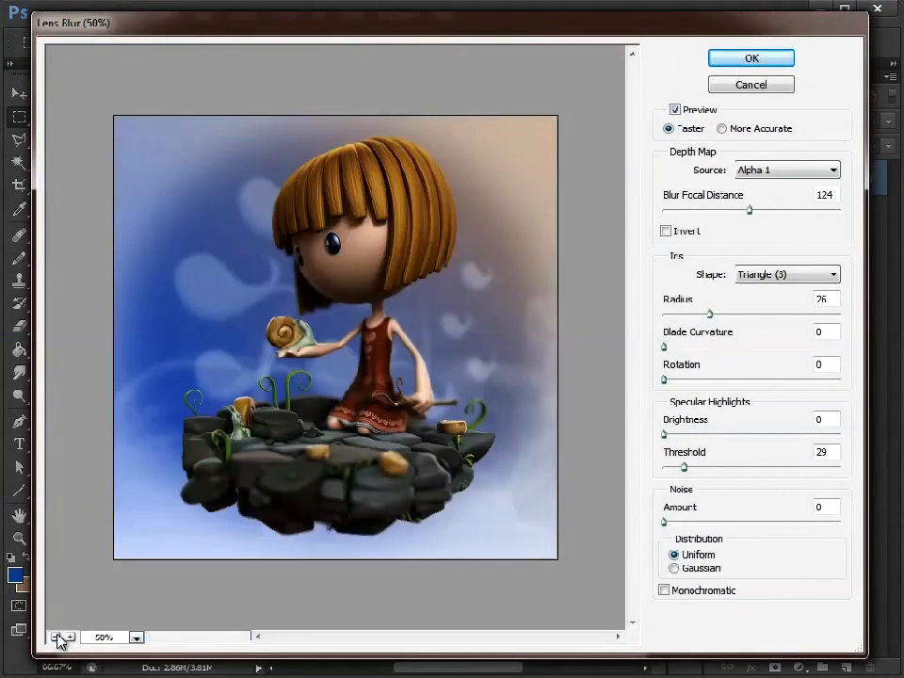
pyautogui.click(71, 637)
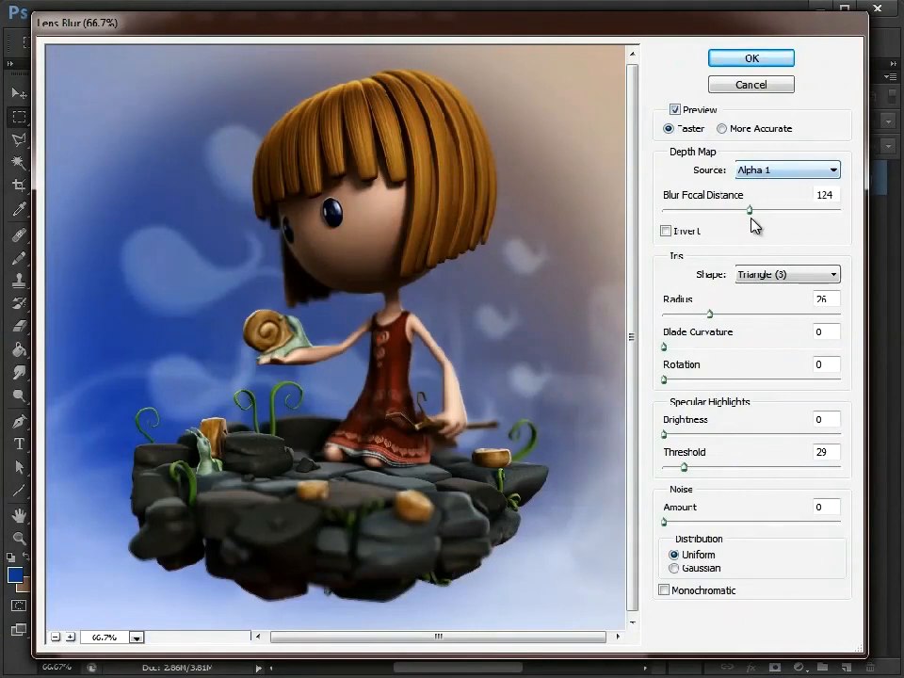
# Step: Try a Lens Blur focal distance of 0 with the iris radius at 0, 48 and 7
pyautogui.moveTo(752, 213); pyautogui.dragTo(658, 217)
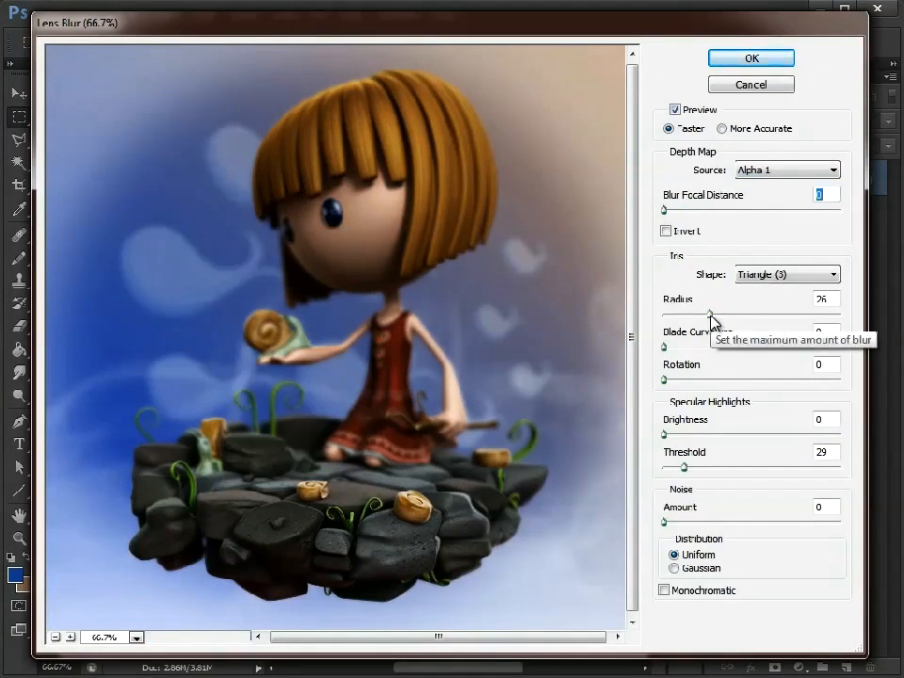
pyautogui.moveTo(709, 315); pyautogui.dragTo(657, 317)
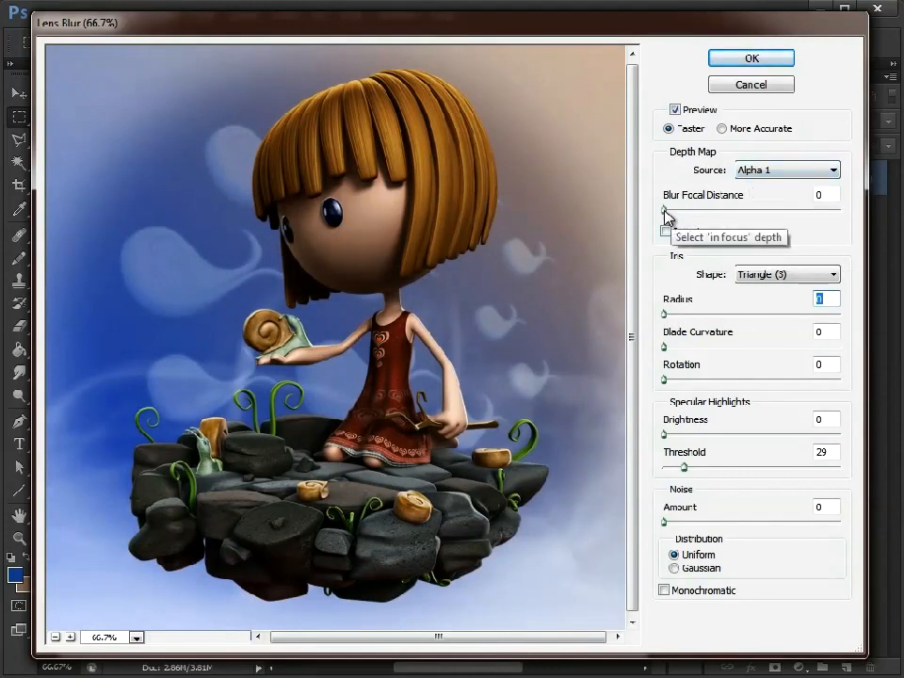
pyautogui.moveTo(664, 318); pyautogui.dragTo(752, 320)
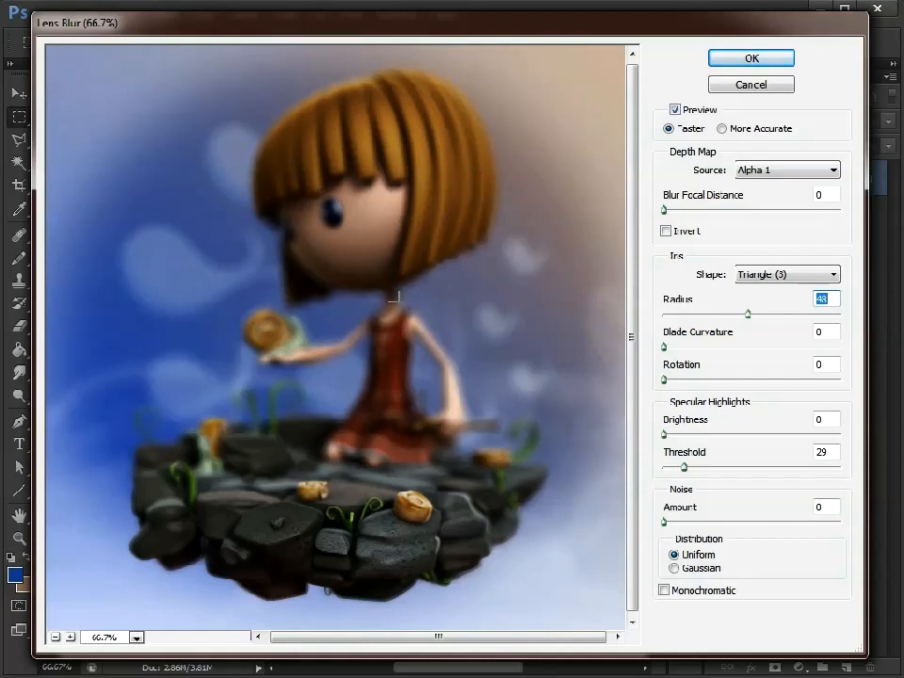
pyautogui.moveTo(748, 314); pyautogui.dragTo(678, 317)
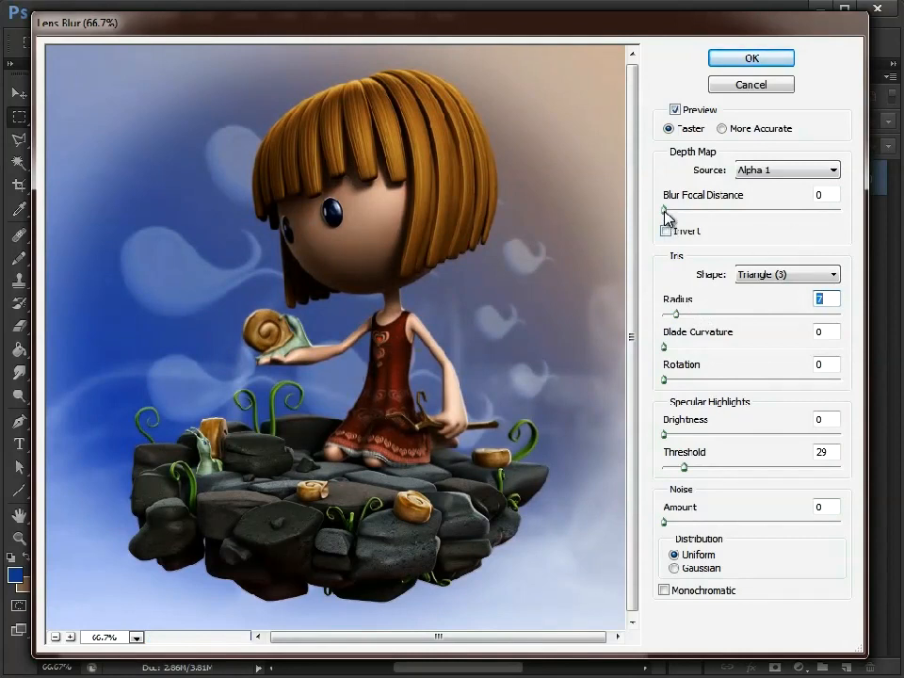
# Step: Set the blur focal distance to 89 and the iris radius to 9, and apply the Lens Blur
pyautogui.moveTo(664, 208); pyautogui.dragTo(688, 215)
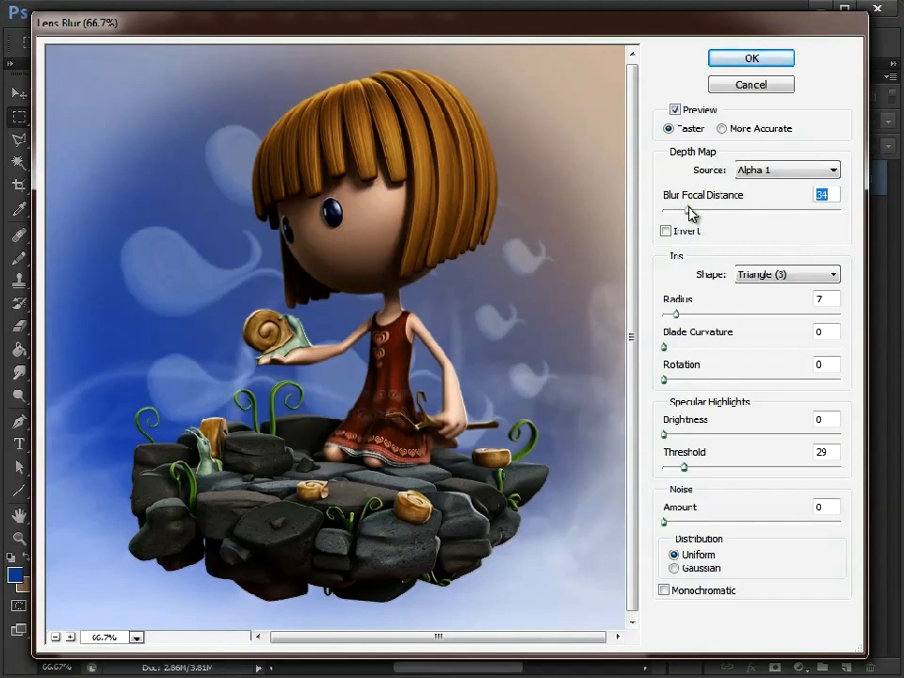
pyautogui.moveTo(688, 216); pyautogui.dragTo(727, 215)
pyautogui.click(678, 314)
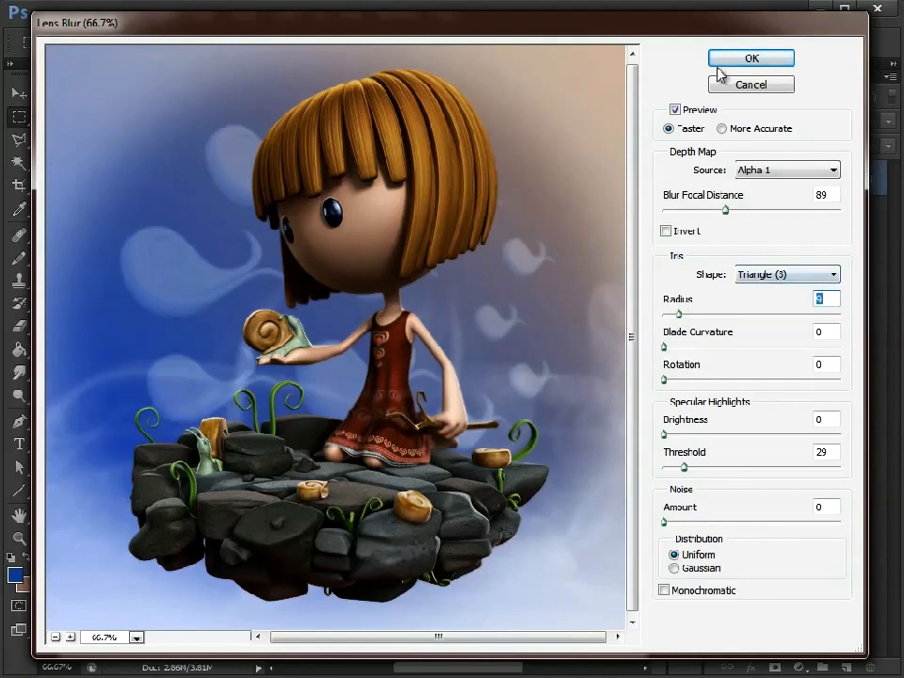
pyautogui.click(750, 59)
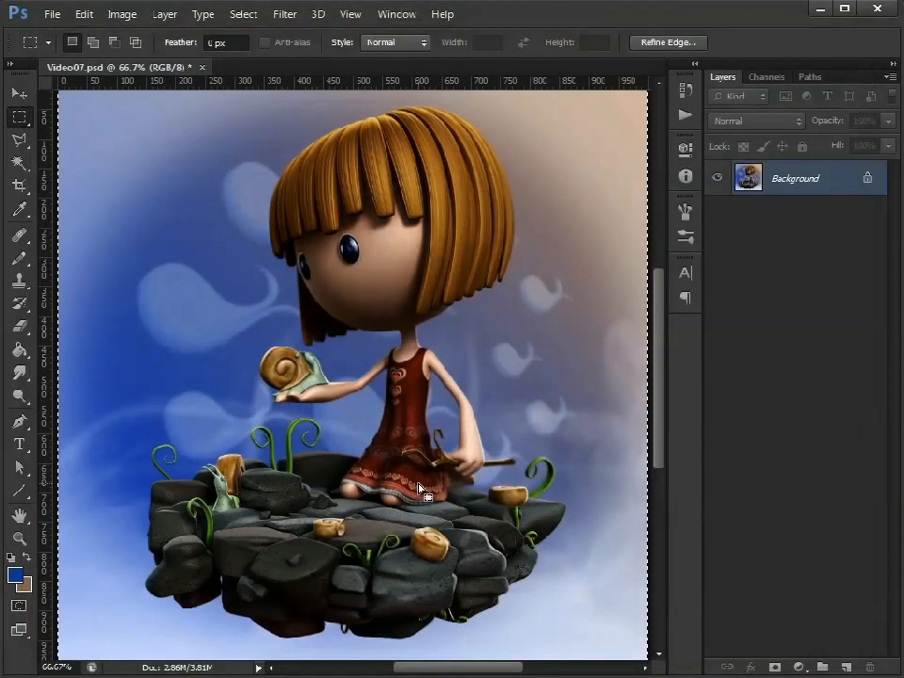
# Step: Deselect the canvas and fit the whole blurred image on screen
pyautogui.hotkey('ctrl', 'd')
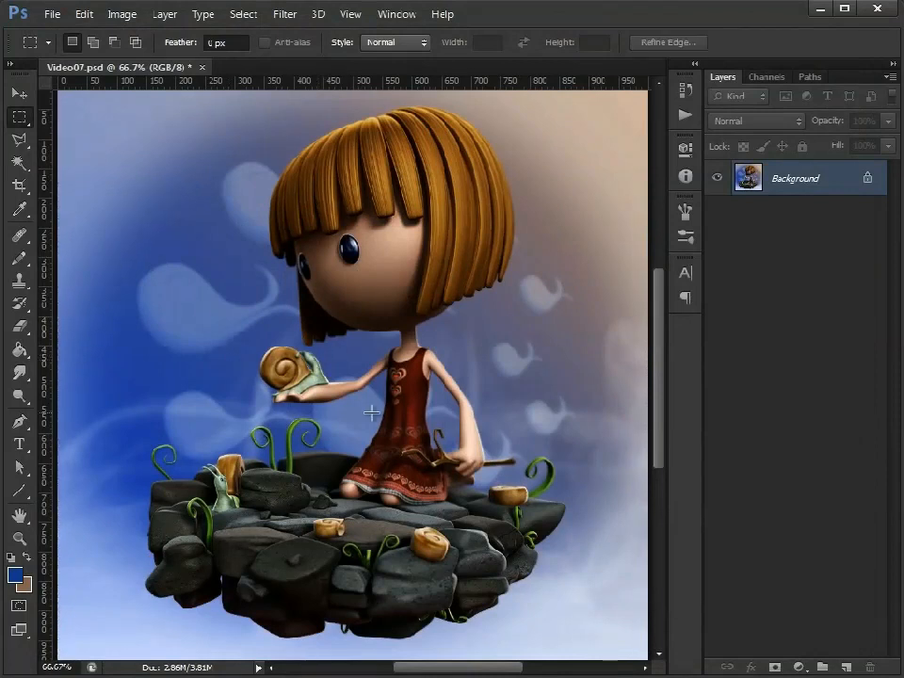
pyautogui.click(19, 538)
pyautogui.rightClick(439, 369)
pyautogui.click(480, 377)
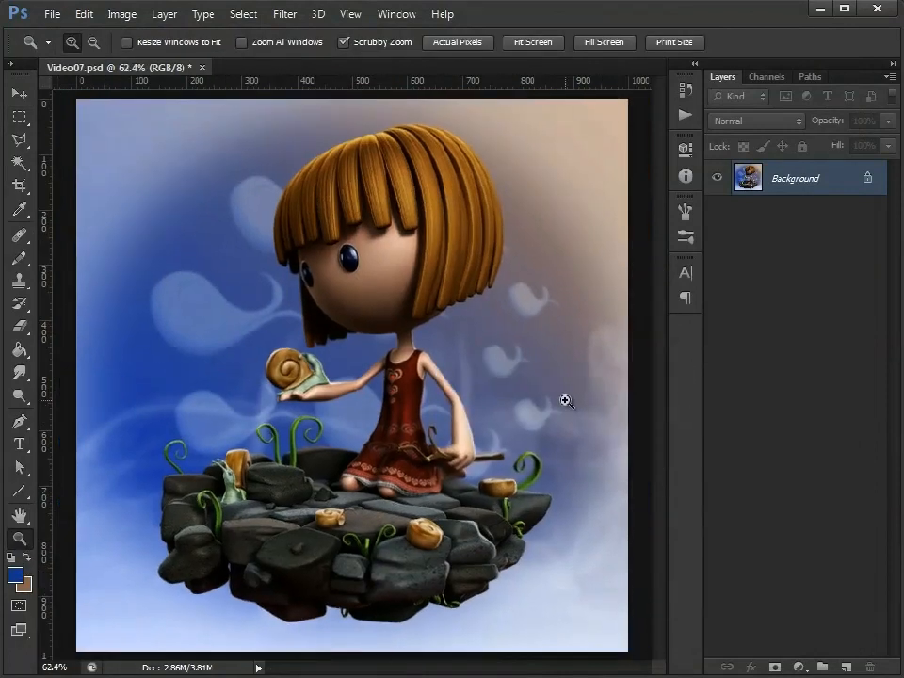